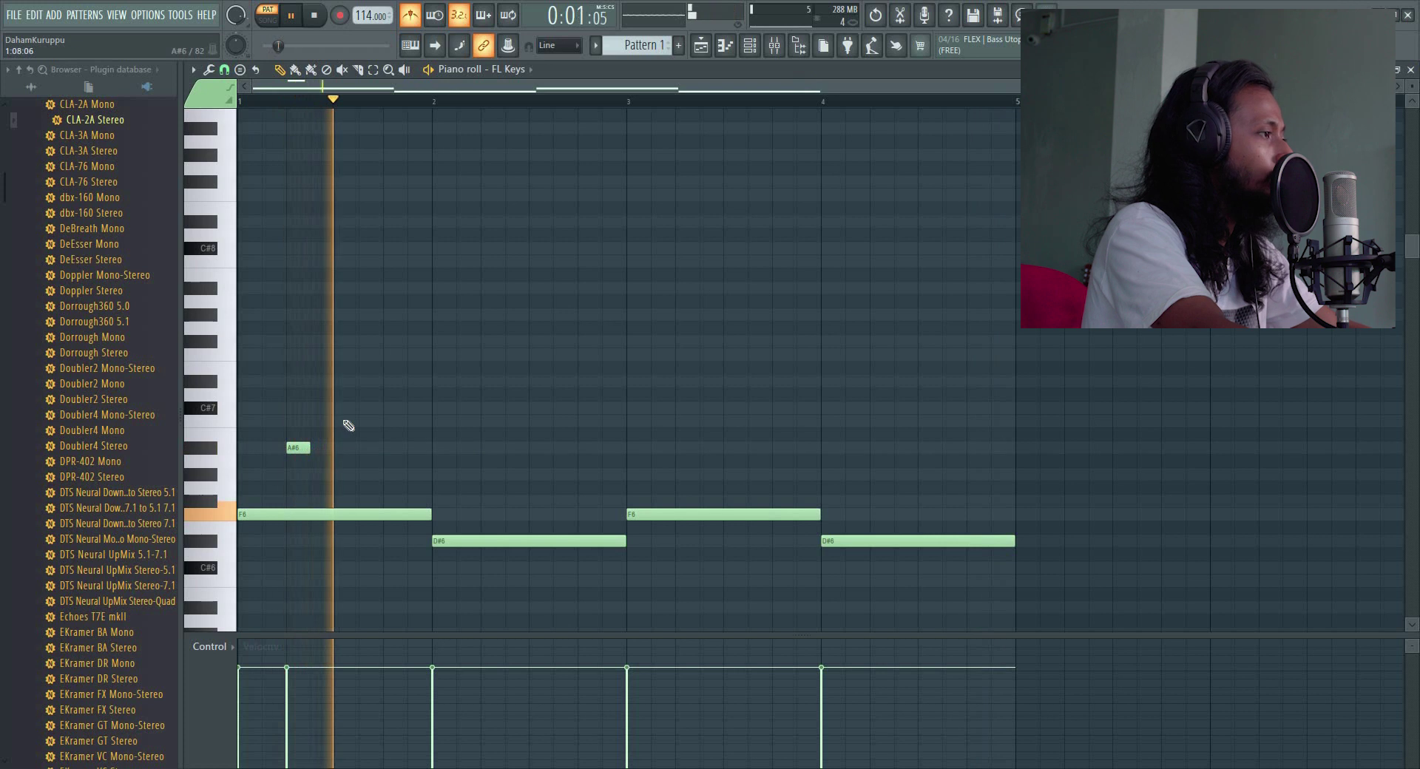
Add melody notes C7, C#7 and C7 from beat 3 of bar 1, plus A#6 and G#6 on beats 3 and 4 of bar 2
left_click(338, 421)
left_click(366, 381)
key("space")
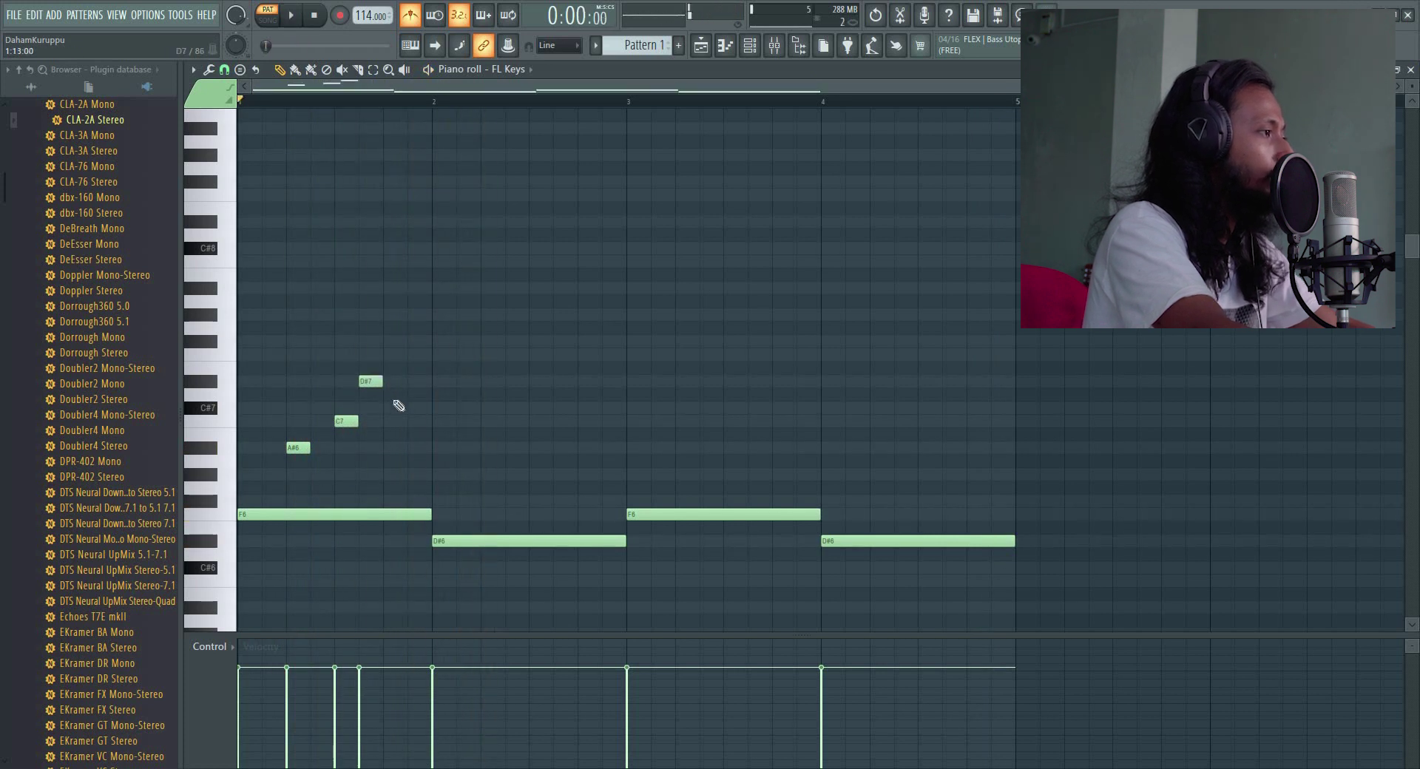
key("space")
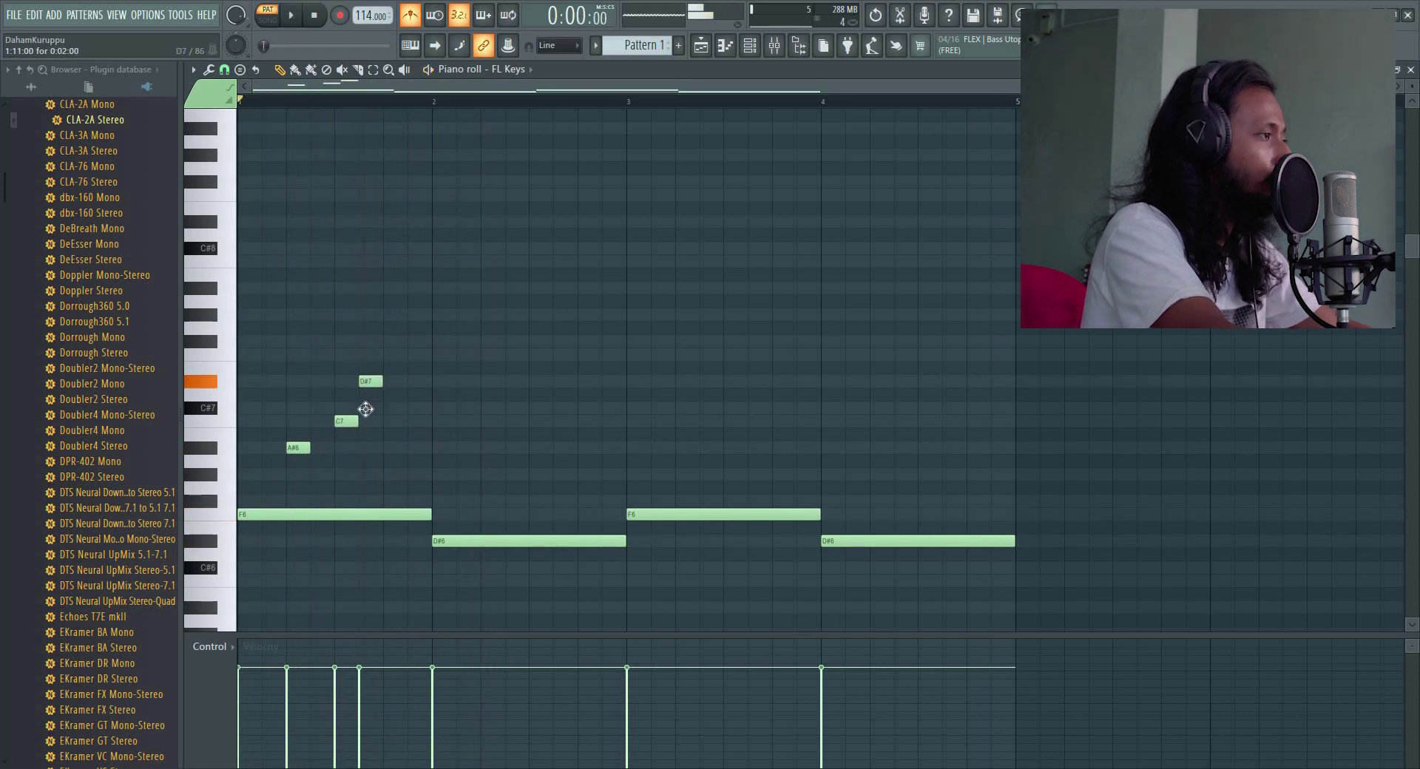
left_click(388, 421)
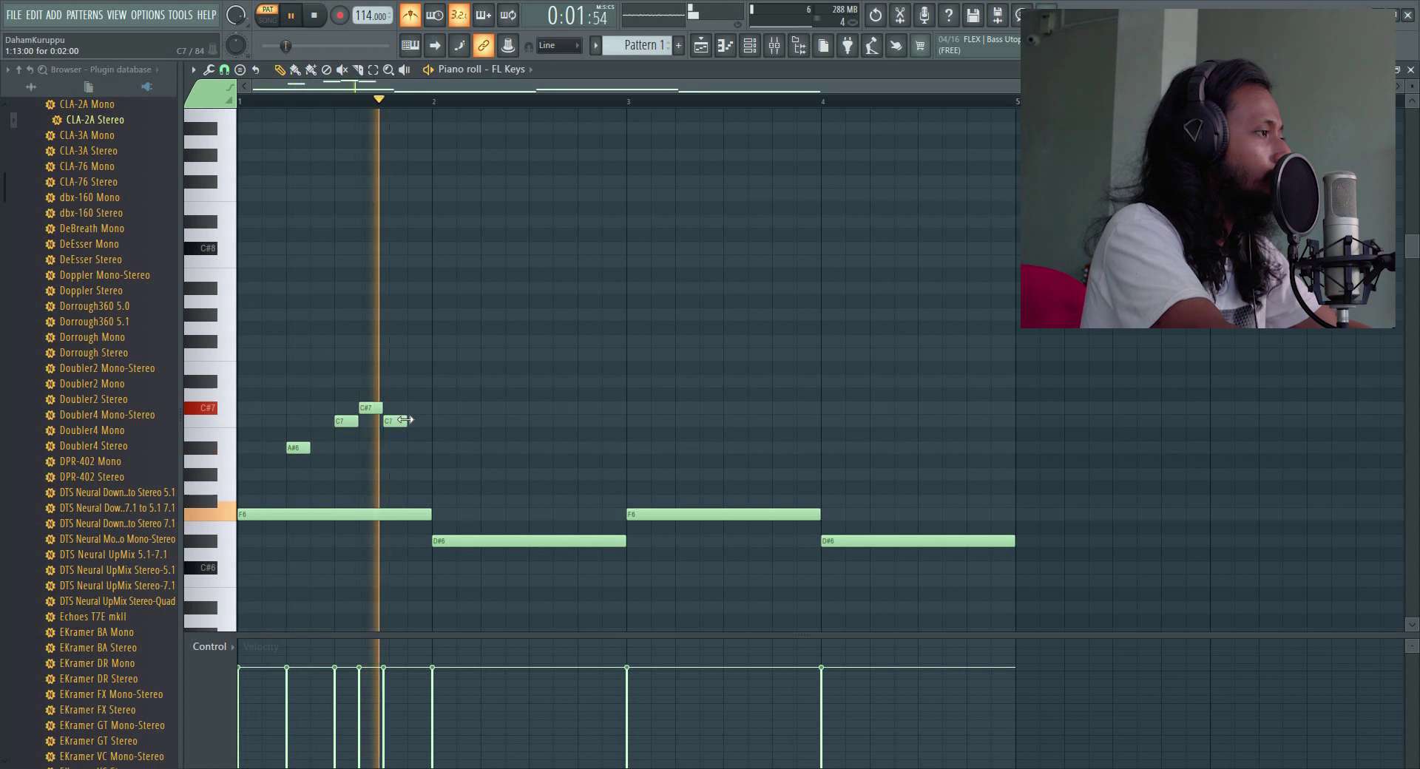
left_click(534, 448)
left_click(581, 448)
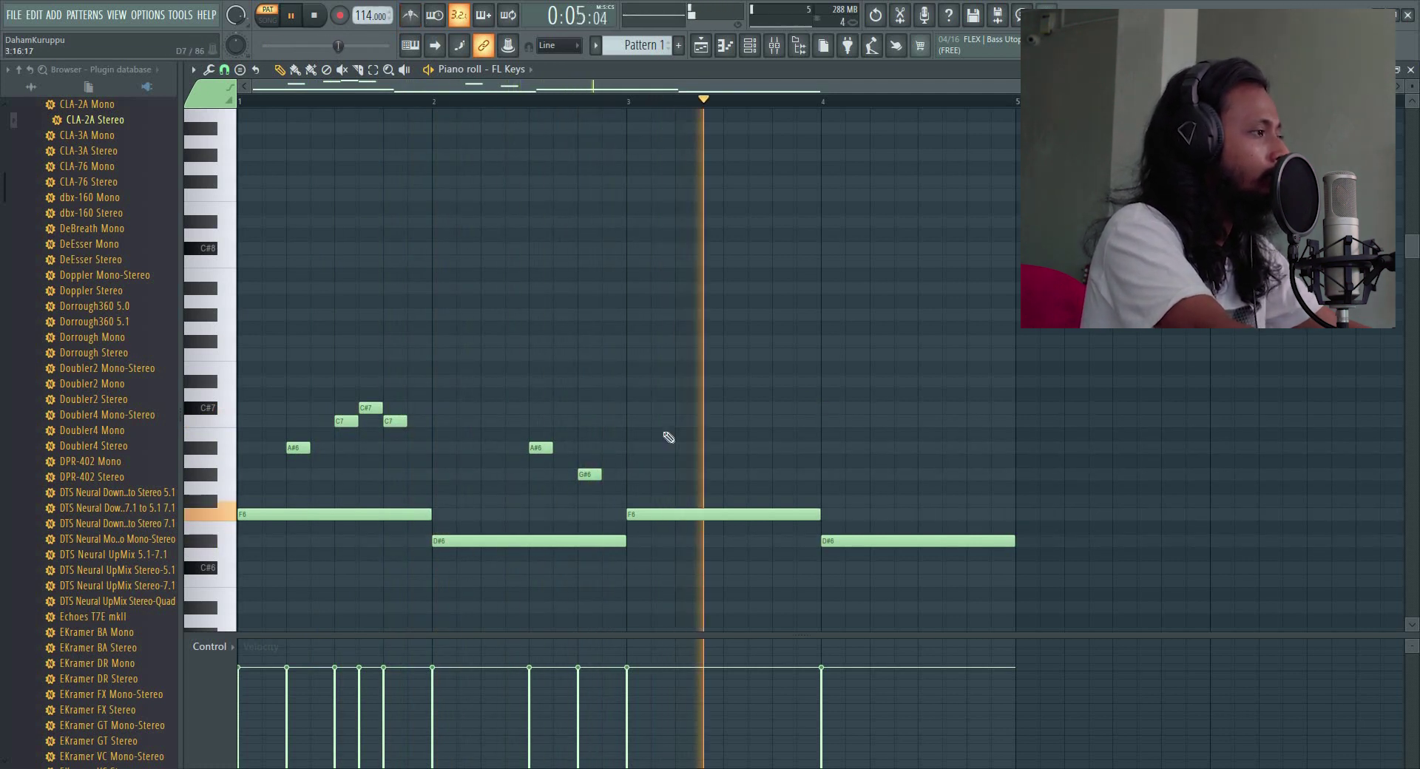
Copy bar 1's four short melody notes into bar 3 and raise the last copied note to D#7
left_click_drag(464, 479, 281, 377)
left_click_drag(297, 445, 685, 429)
left_click(839, 414, "ctrl")
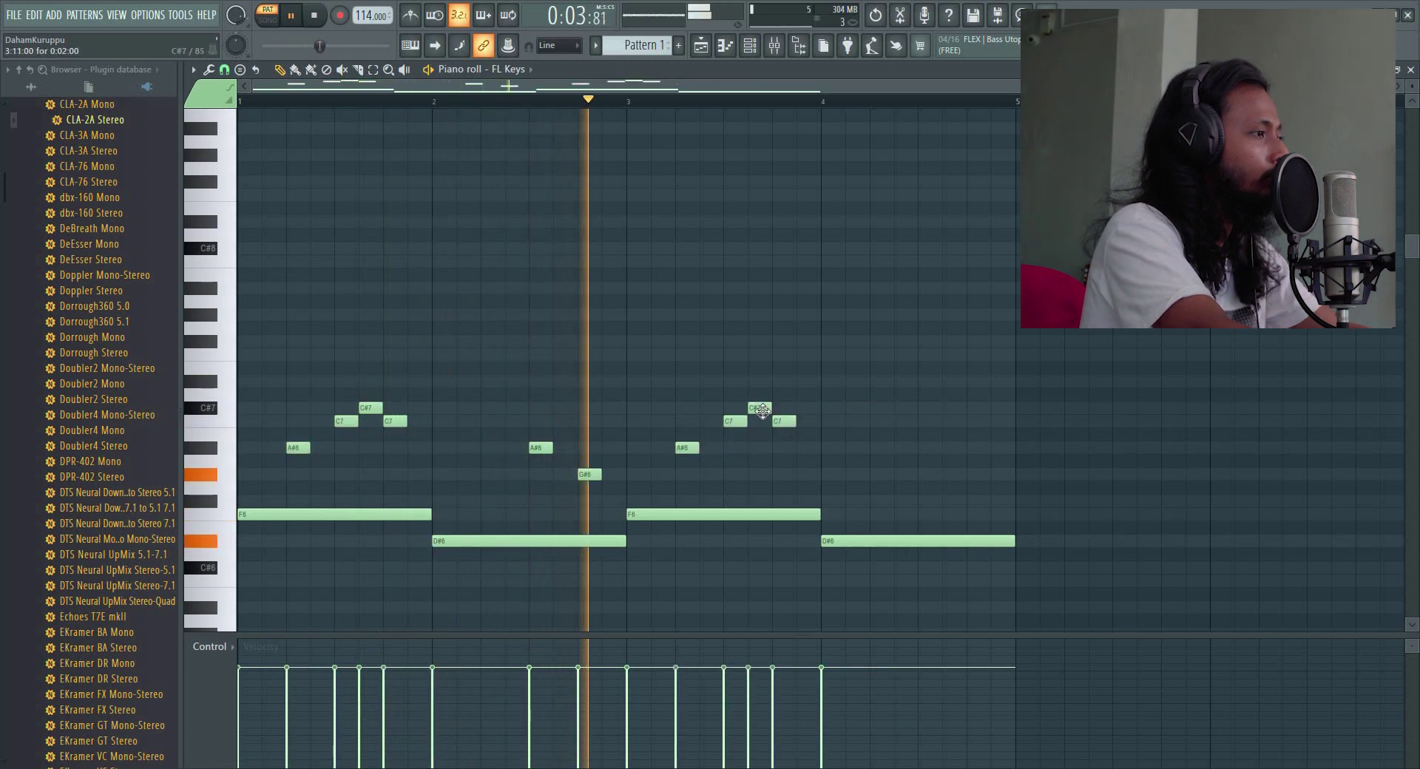
left_click_drag(786, 422, 792, 380)
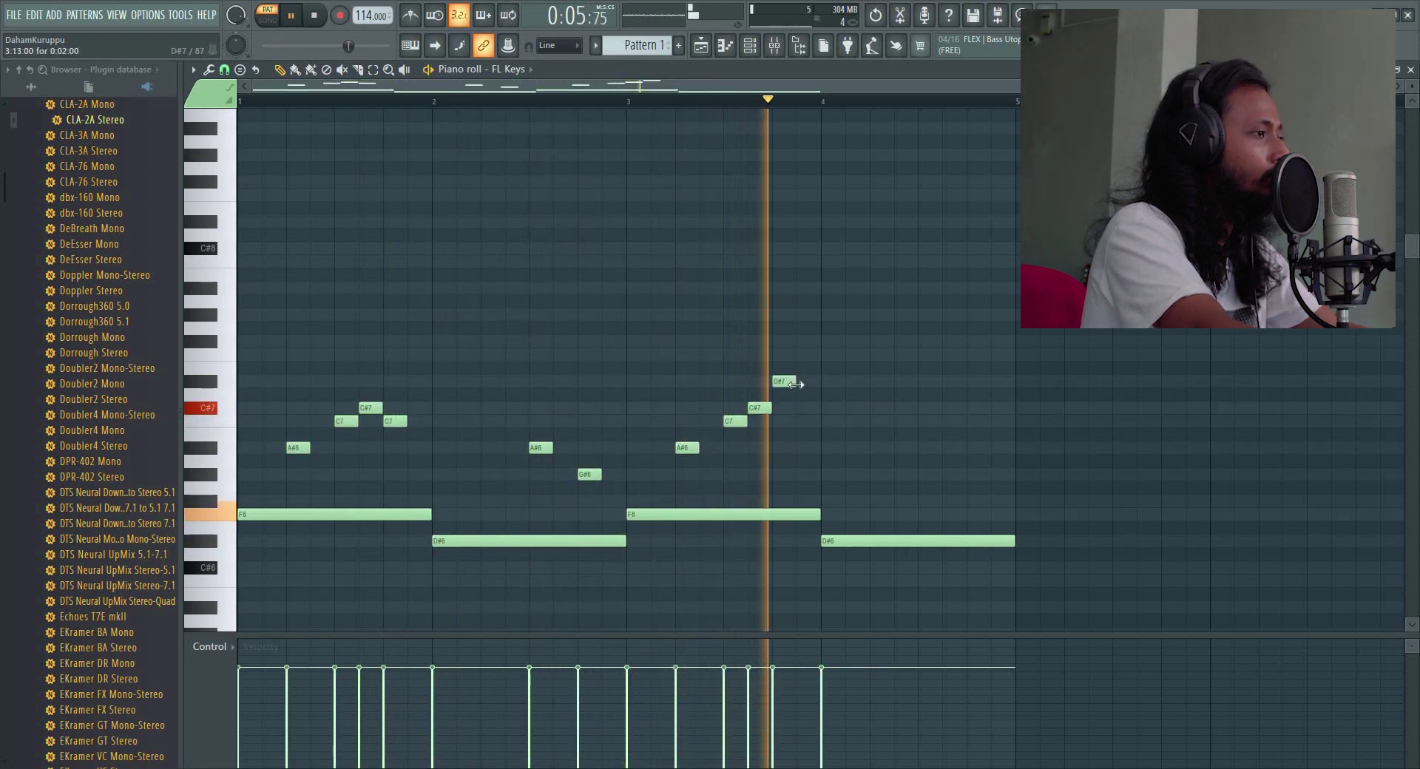
Add melody notes C7 on beat 3 and C#7 on beat 4 of bar 4
key("space")
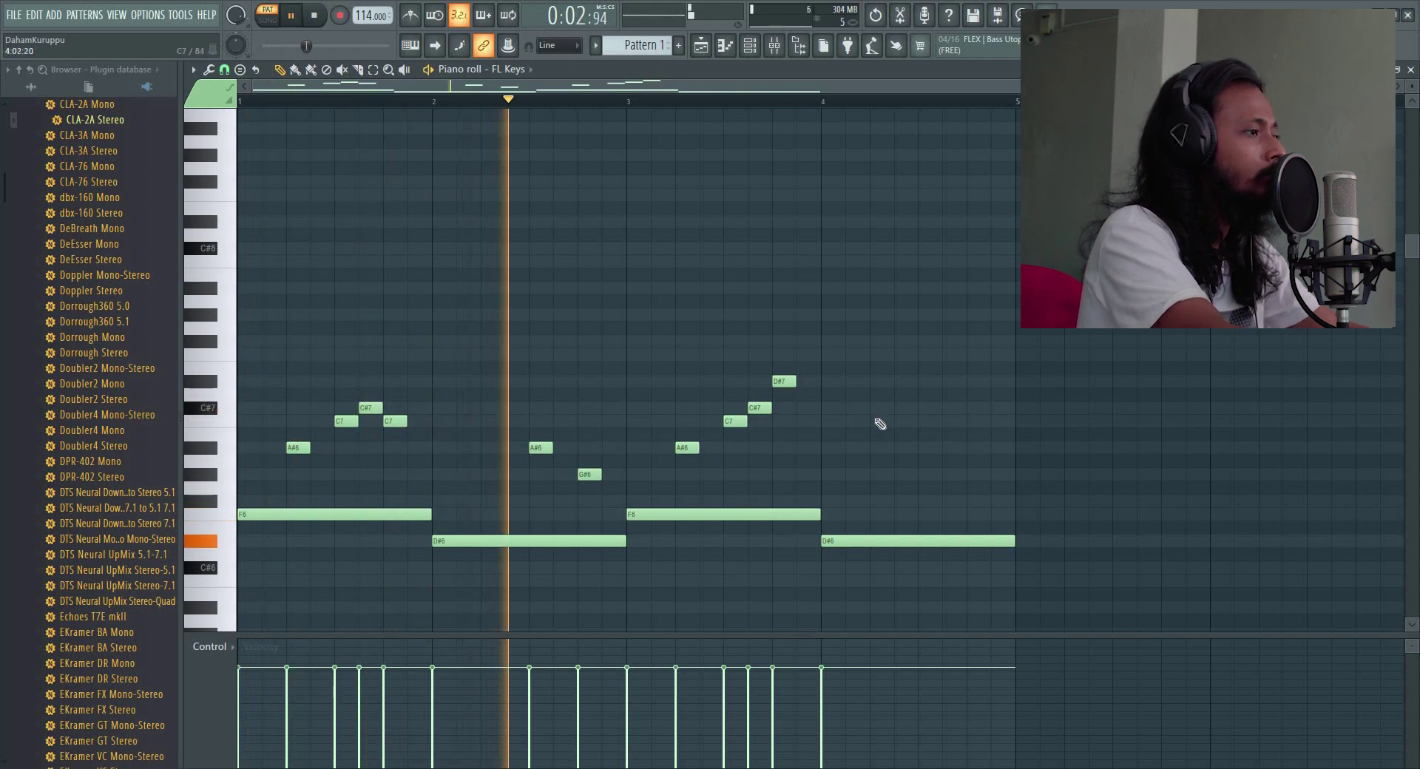
left_click(926, 421)
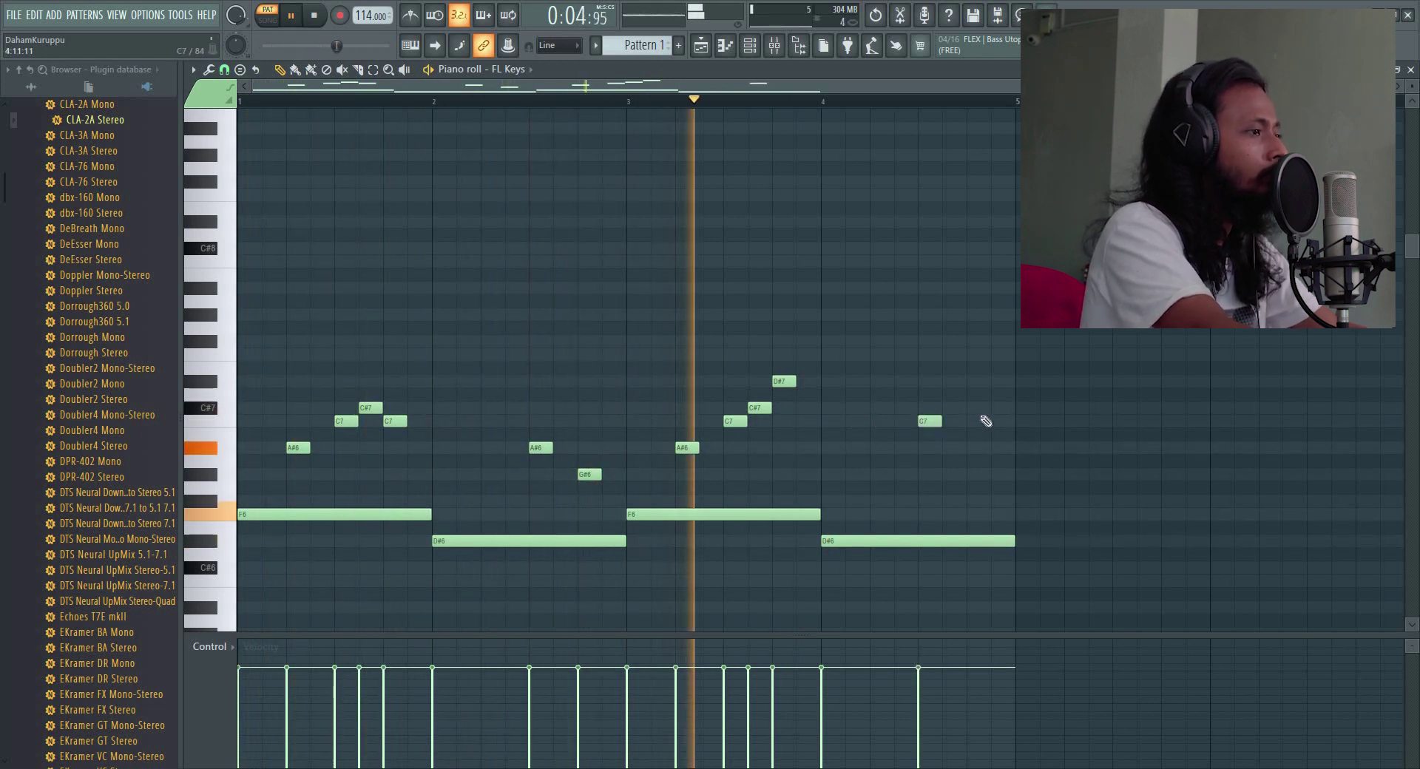
left_click(970, 408)
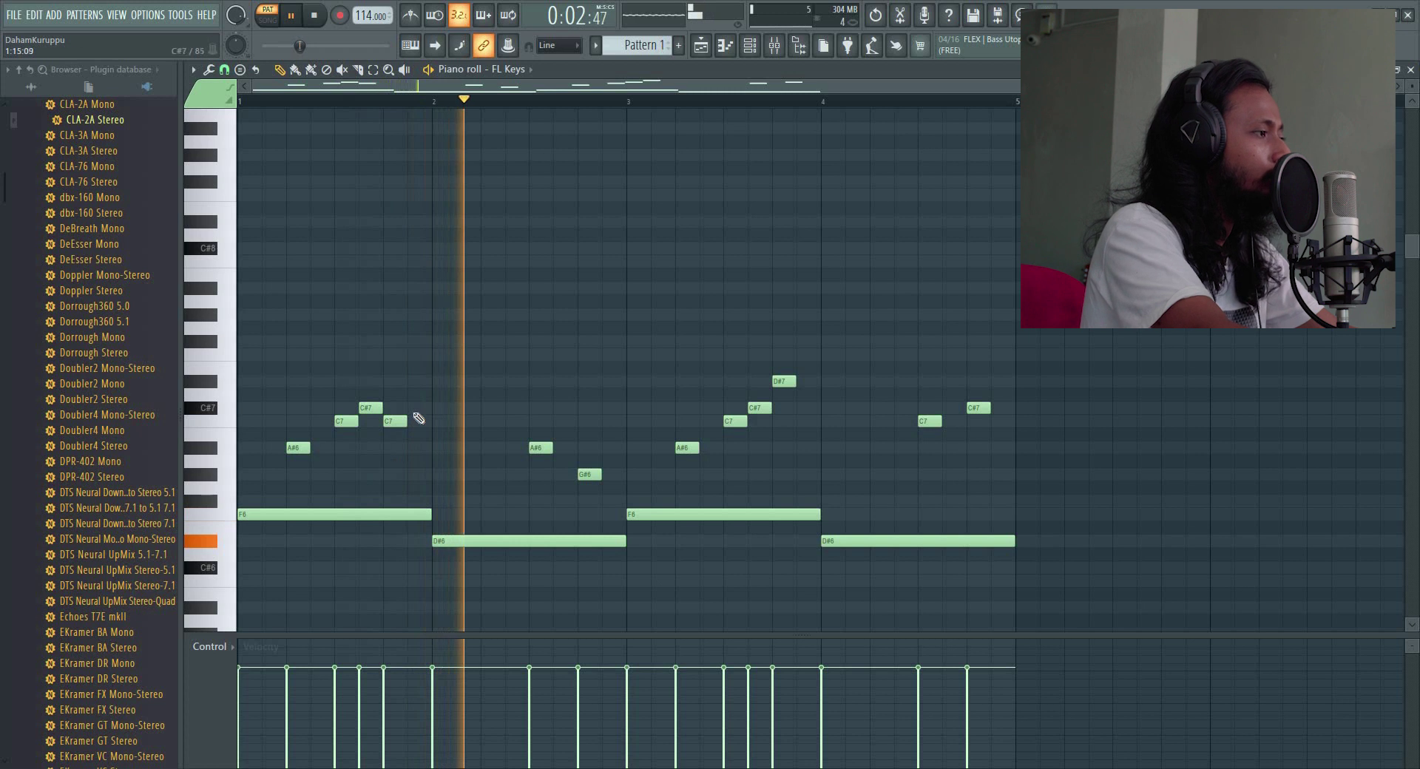
Lower the four long F6 and D#6 notes by one octave and deselect them
scroll(796, 454, "down", 4)
left_click_drag(1021, 493, 98, 355)
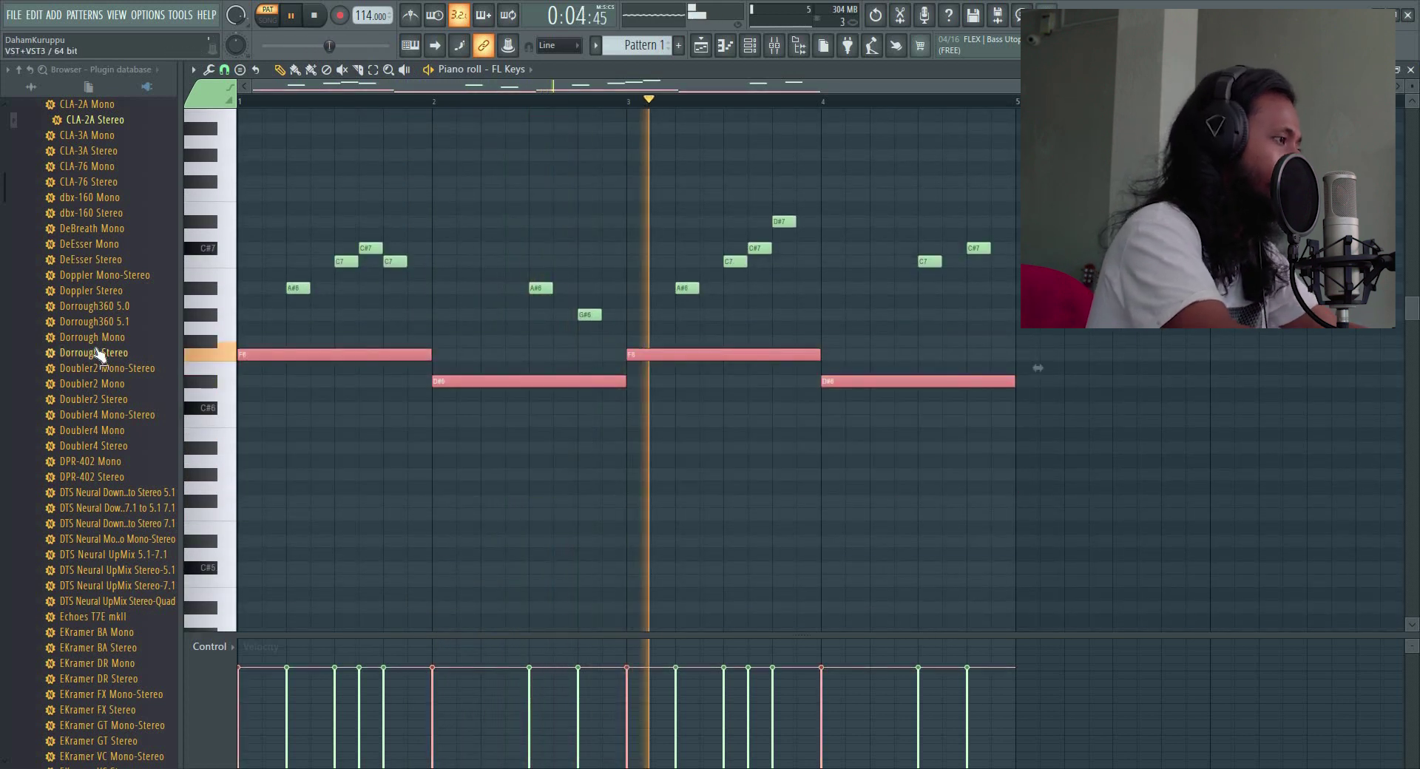
key("ctrl+Down")
key("ctrl+d")
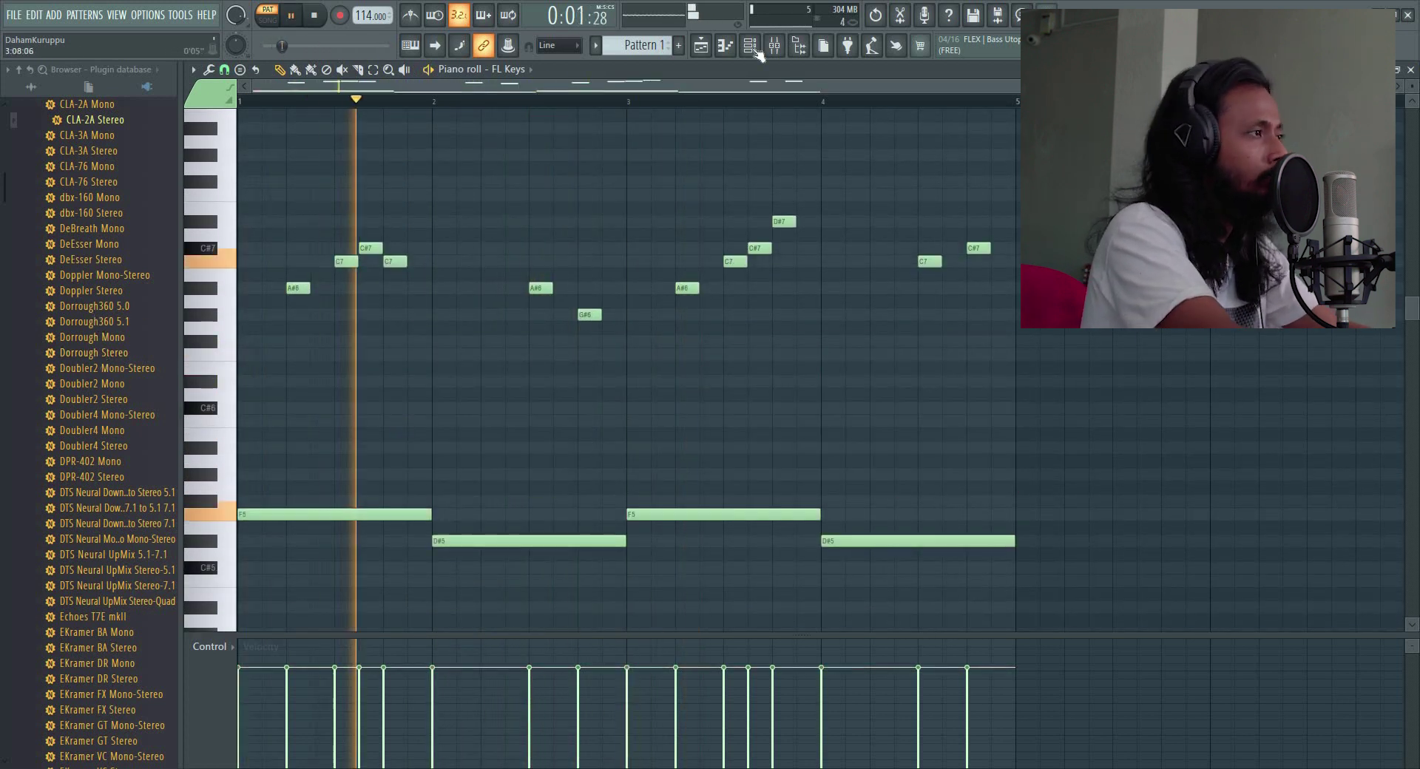
key("ctrl+s")
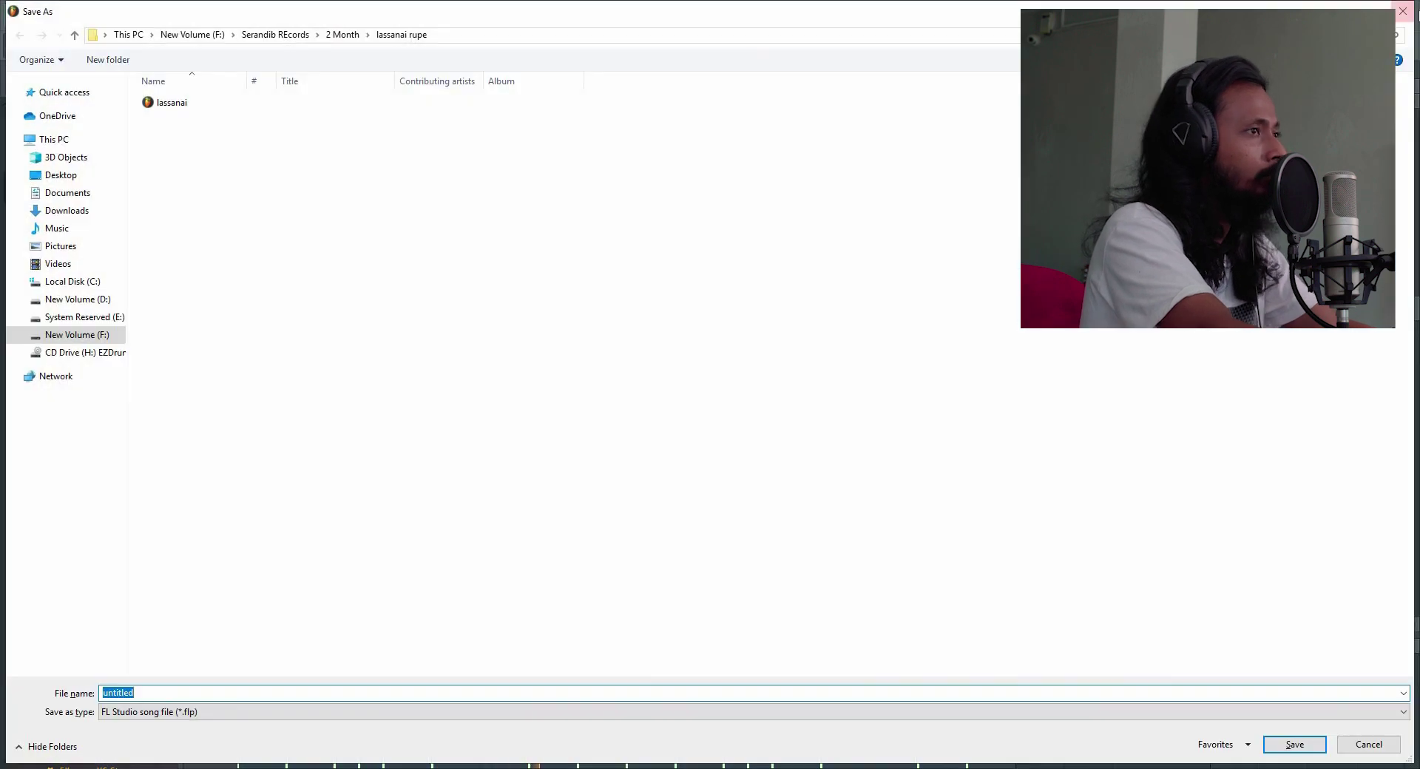
key("Escape")
Replace the FL Keys instrument in the channel rack with FLEX
key("F6")
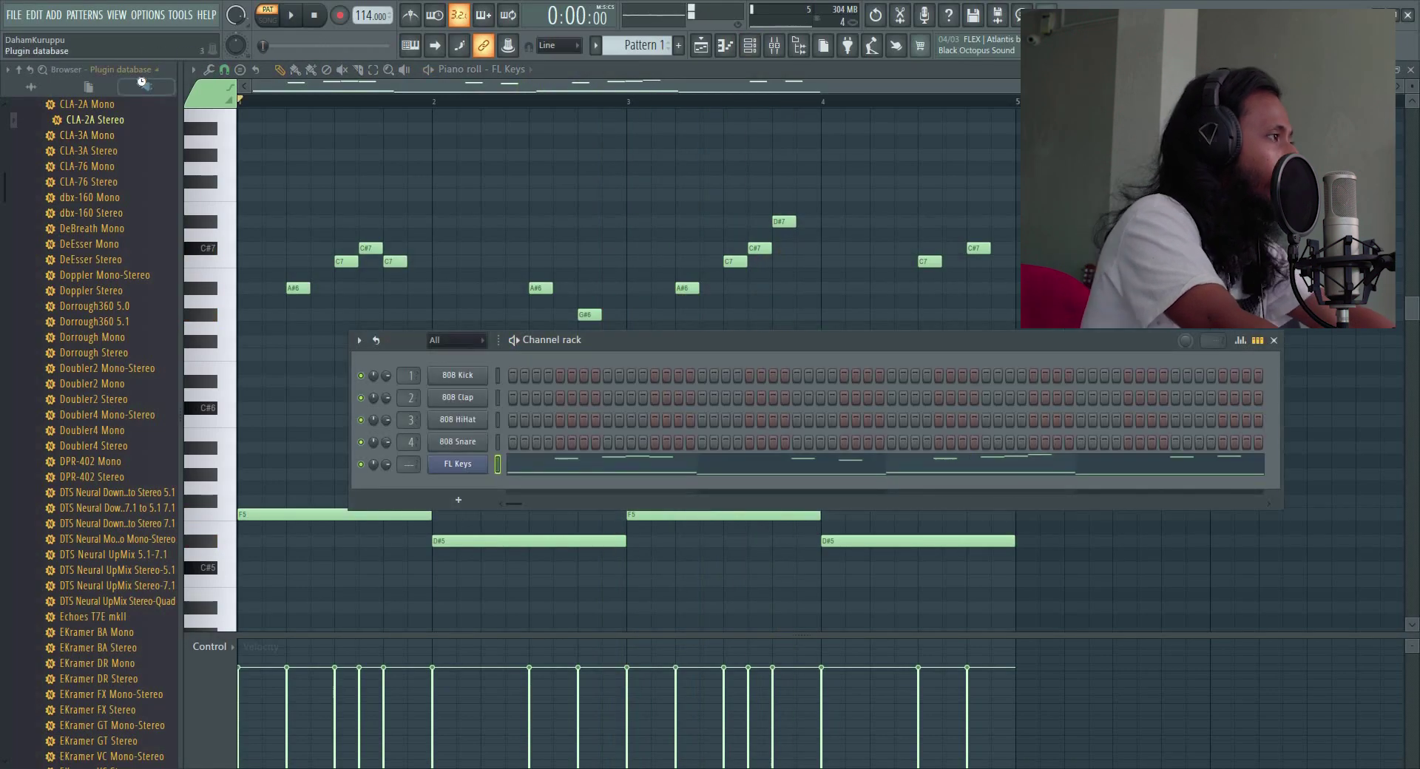
right_click(466, 468)
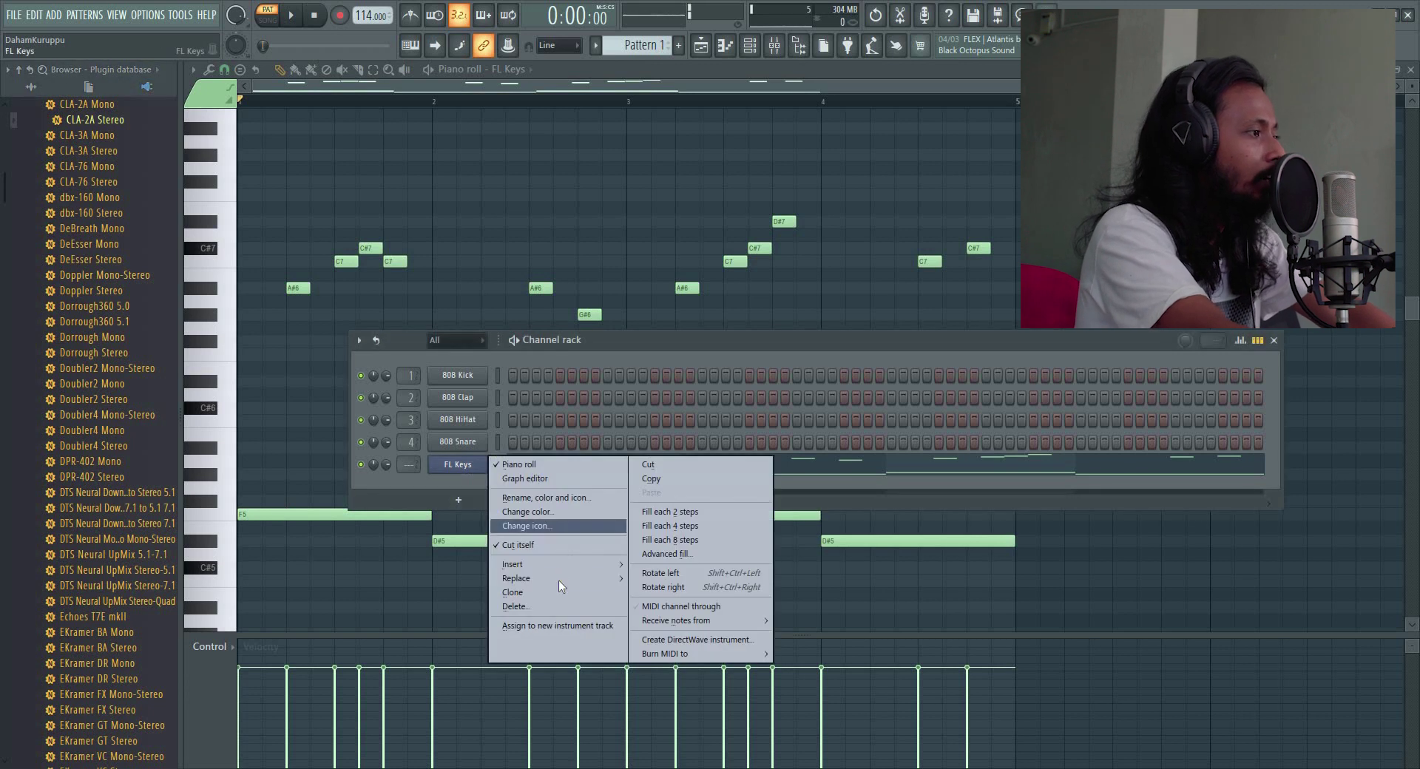
mouse_move(582, 584)
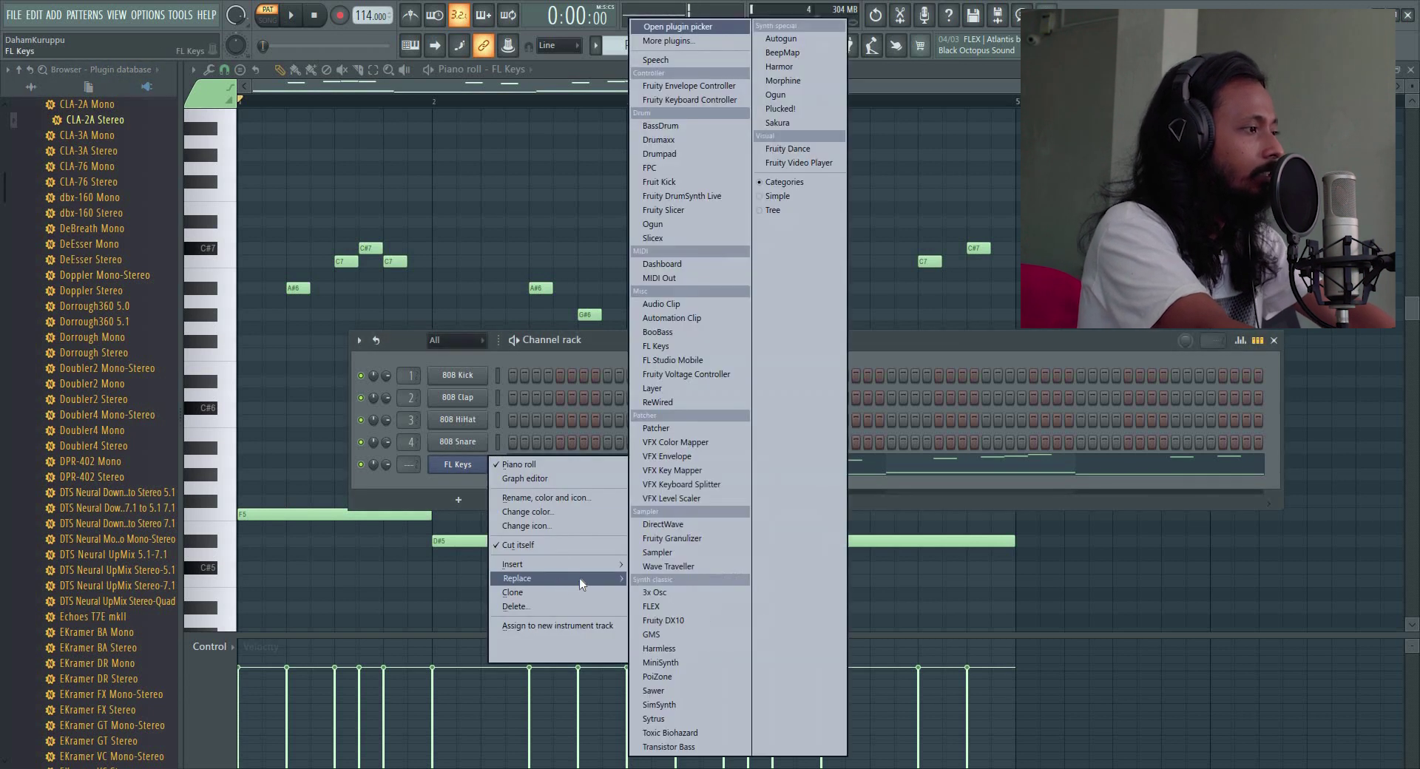
left_click(643, 604)
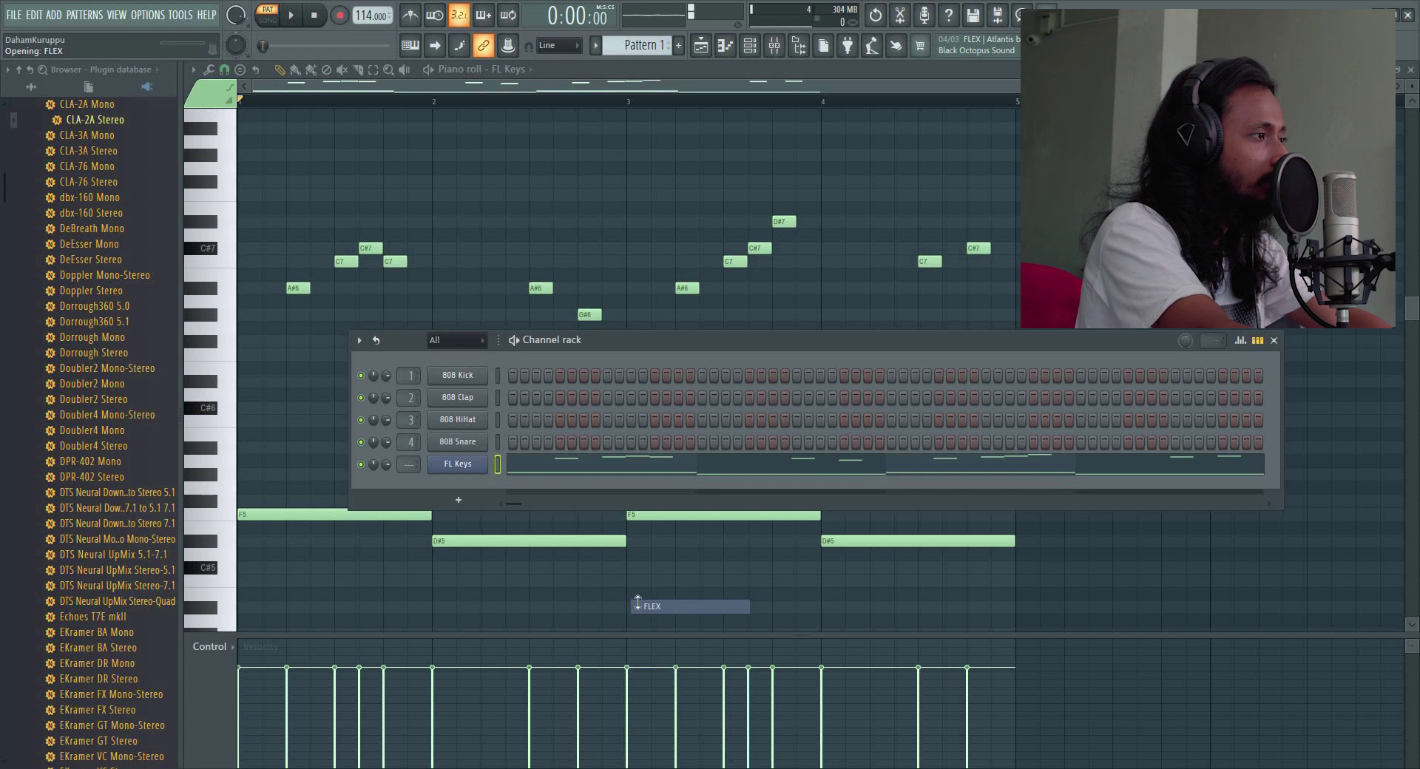
Play the pattern, load FLEX's Close Grand preset from the Essential Pianos pack, and close the FLEX and channel rack windows
key("space")
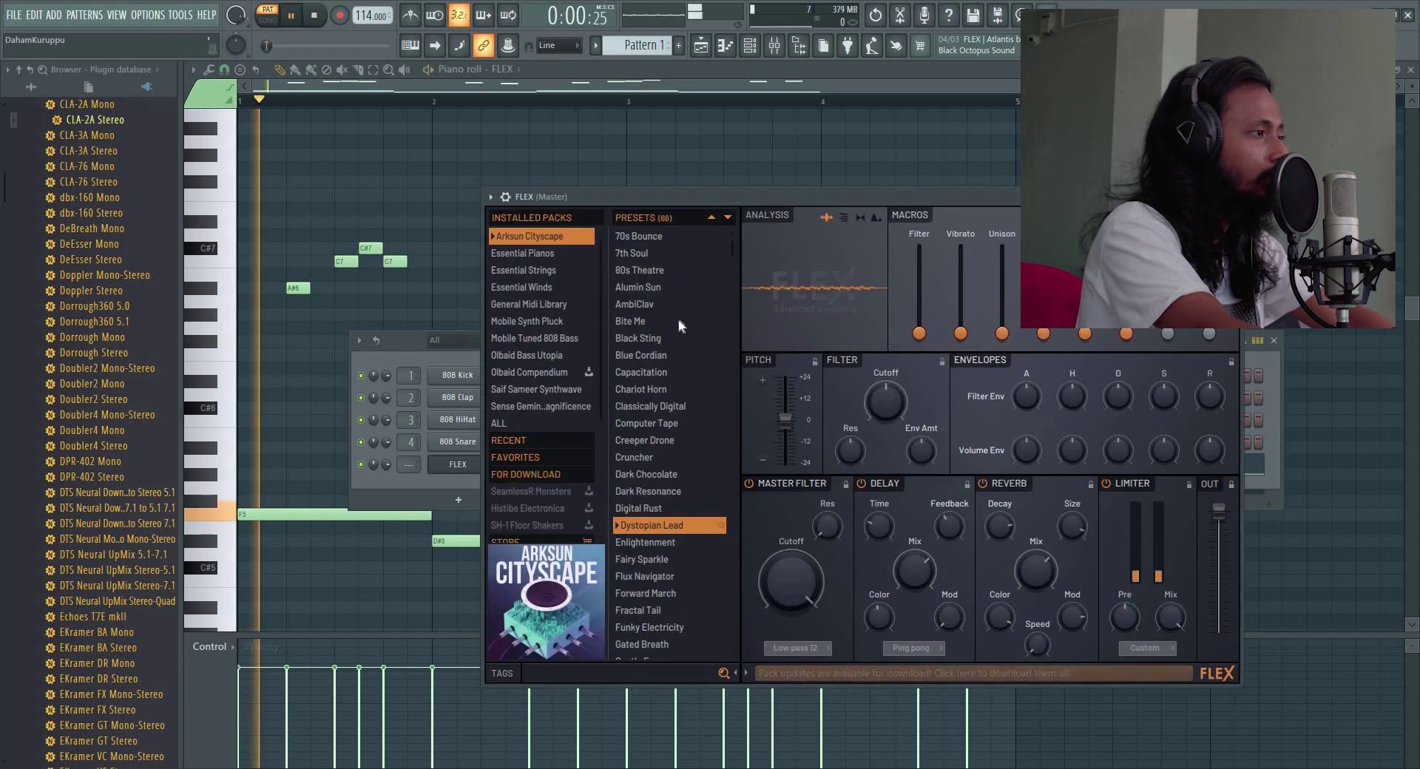
left_click(590, 254)
left_click(622, 270)
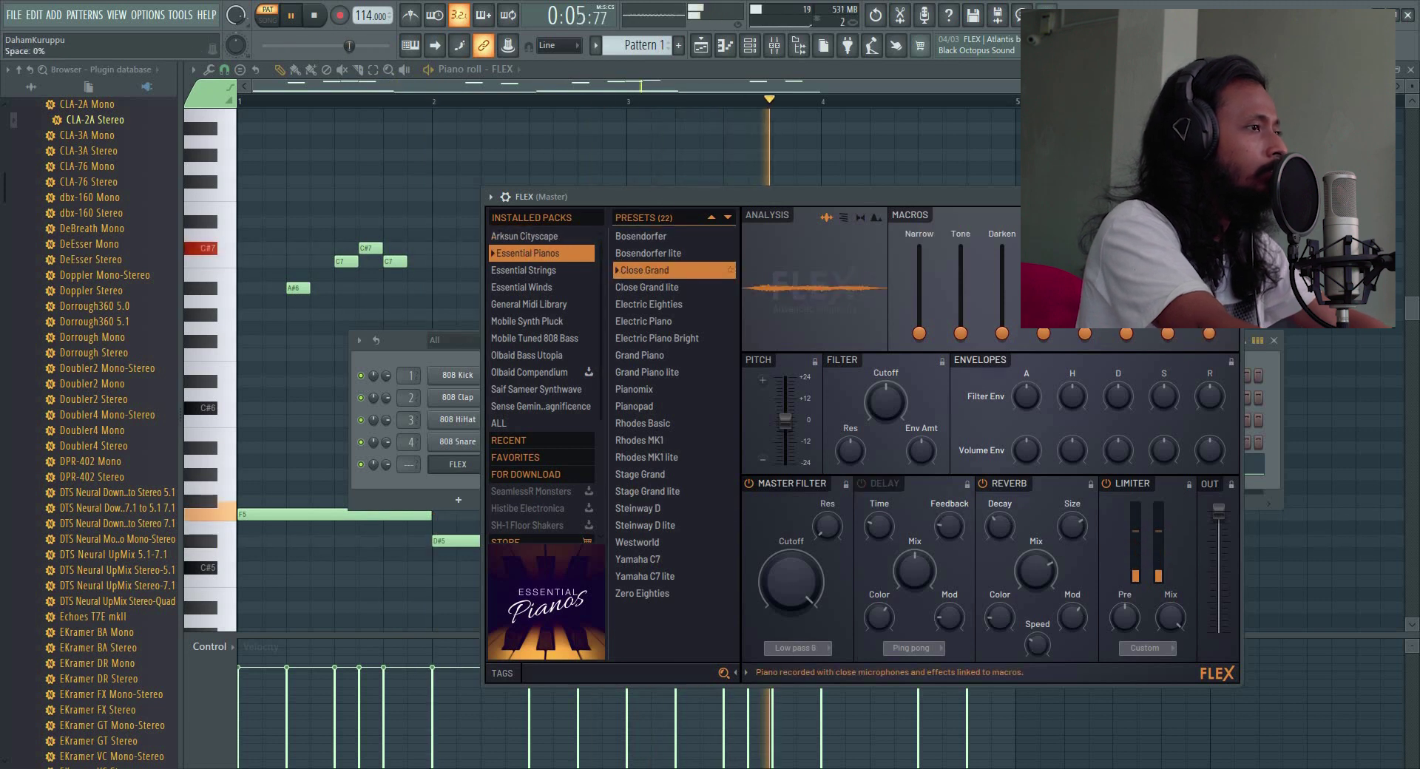
left_click(1230, 197)
left_click(1273, 340)
Add a one-beat D#6 harmony note under the last melody note of bar 1
scroll(512, 423, "down", 2)
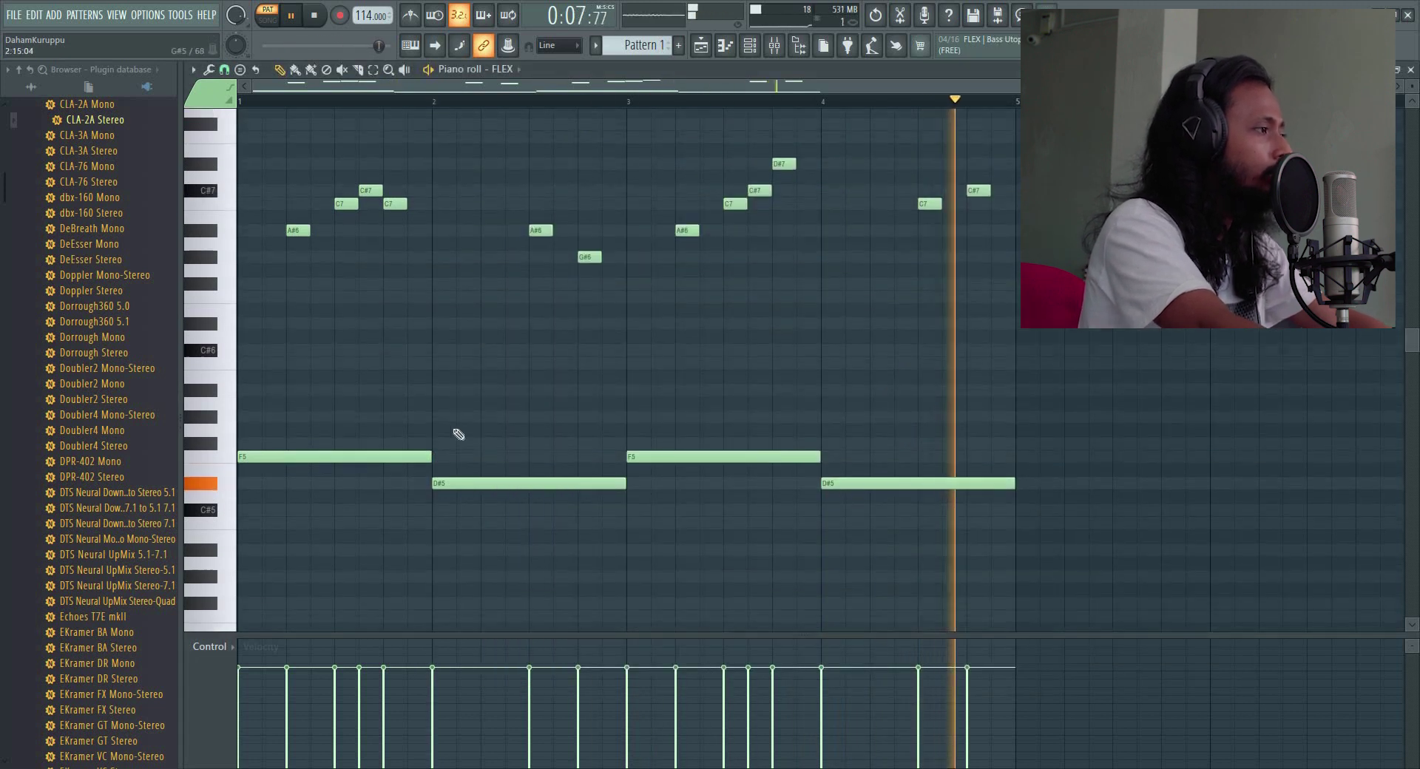
key("space")
left_click(385, 342)
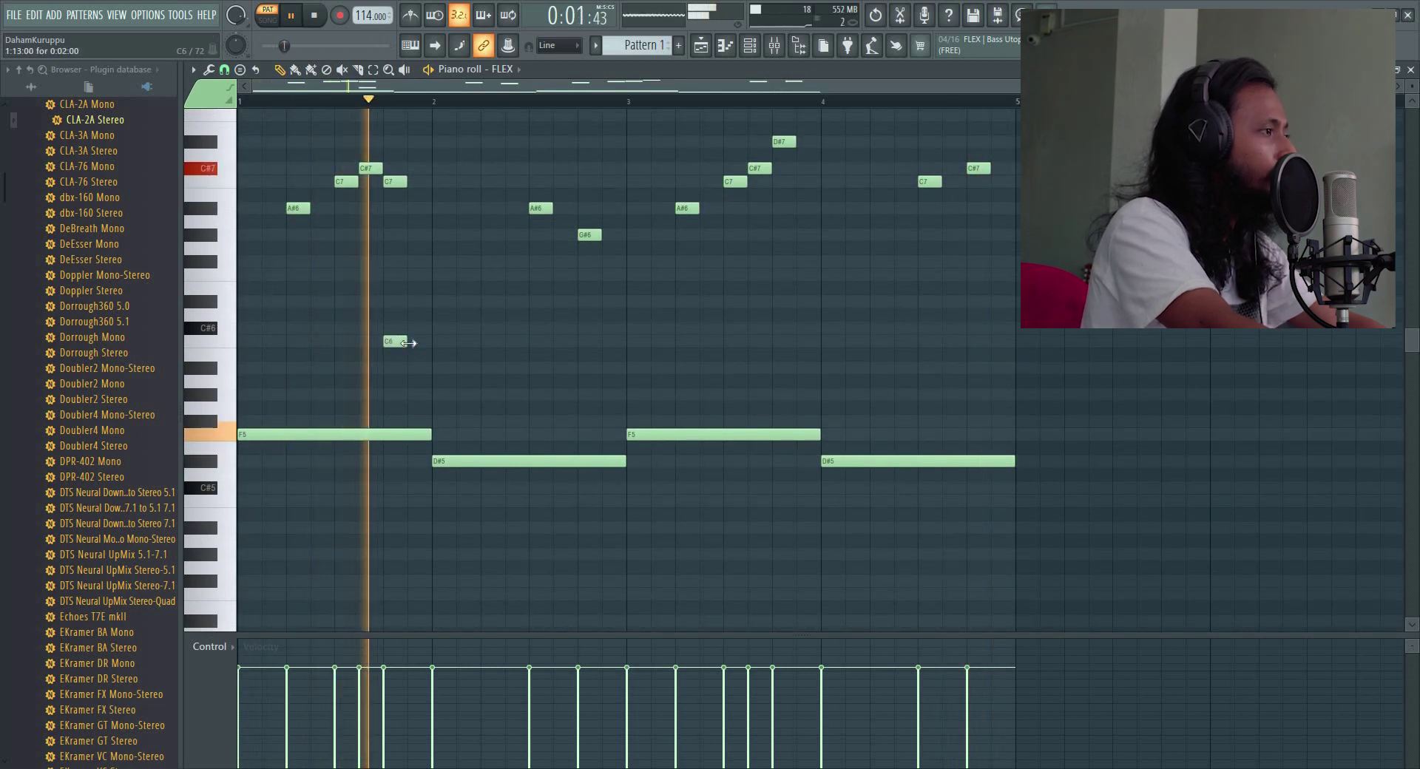
left_click_drag(406, 341, 415, 294)
key("space")
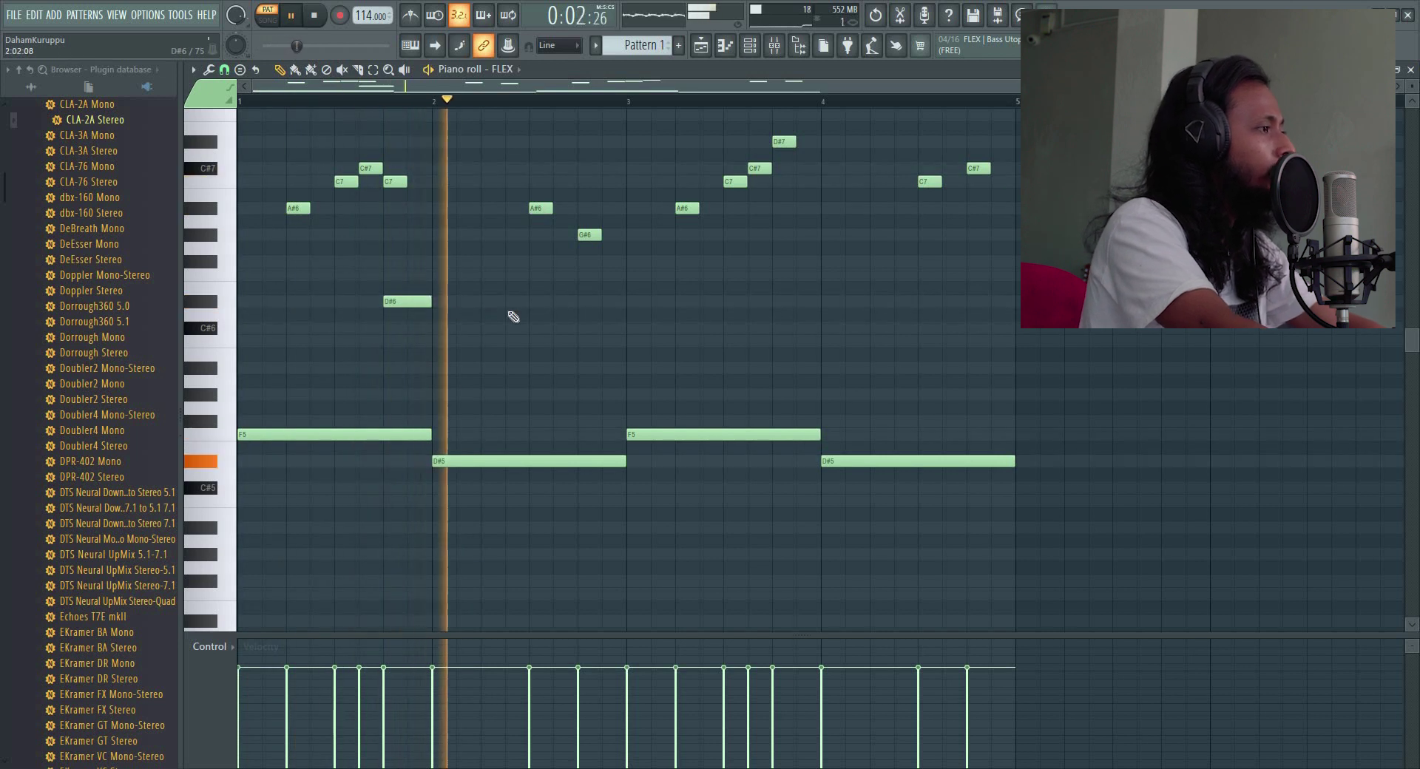
Add one-beat harmony notes under the melody: C6 ending bar 2, D#6 ending bar 3, and C6 and C#6 in bar 4
left_click(583, 342)
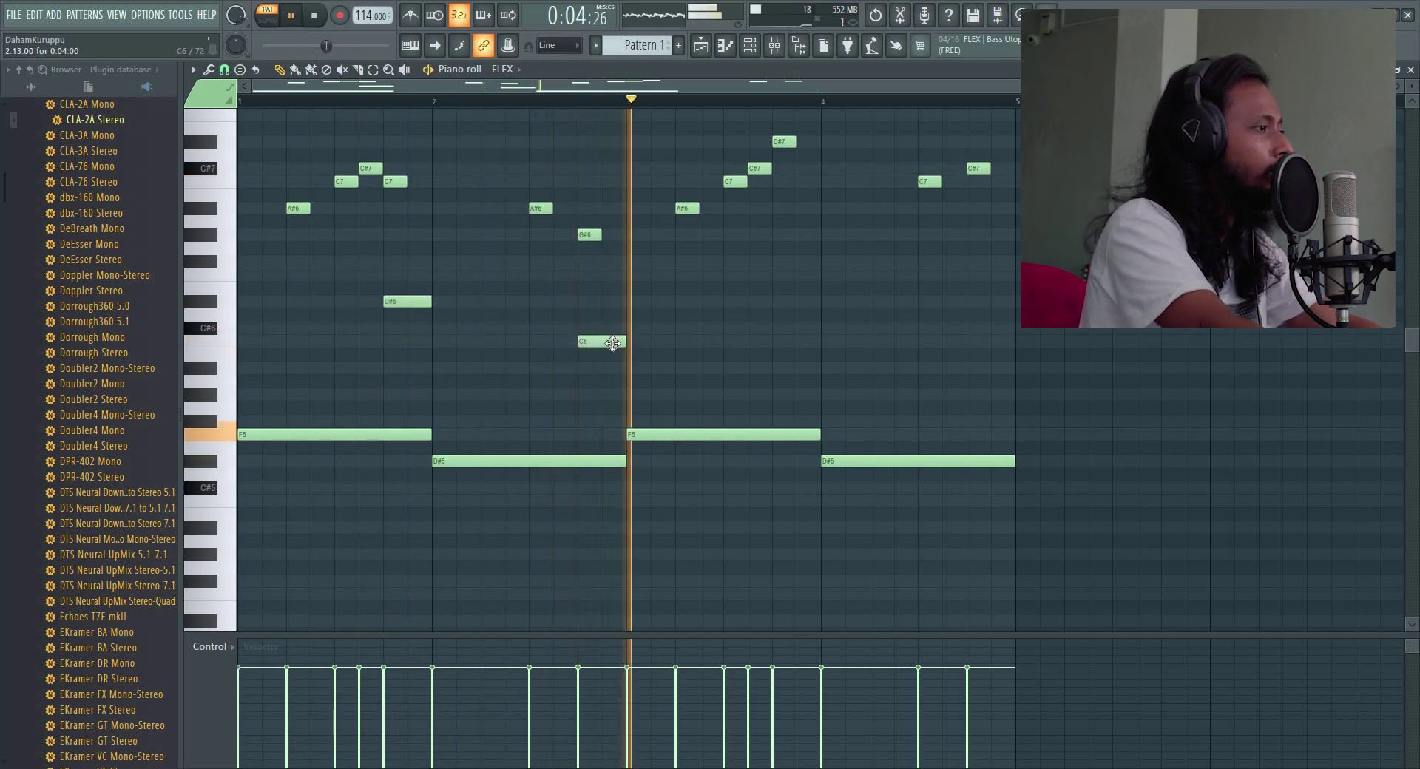
left_click(777, 301)
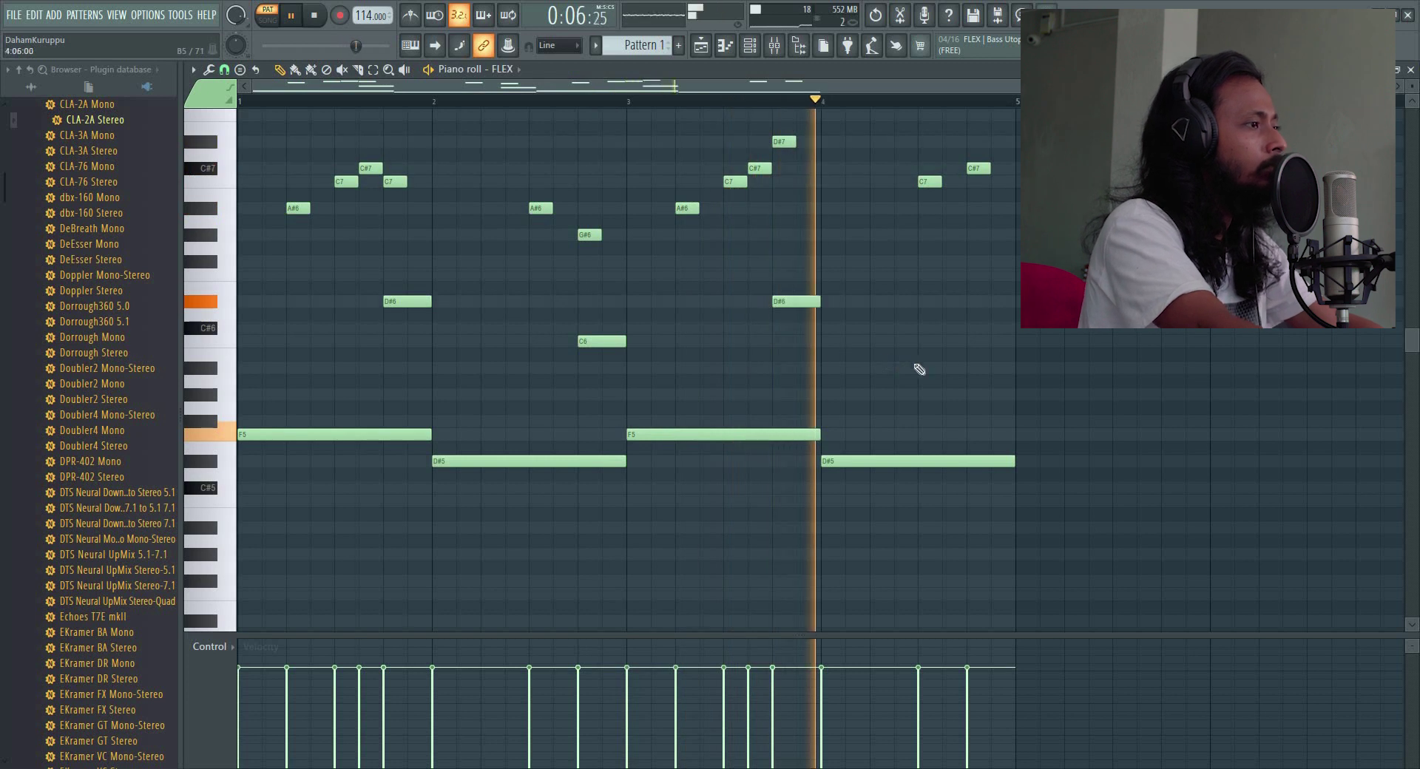
left_click(928, 341)
left_click(971, 327)
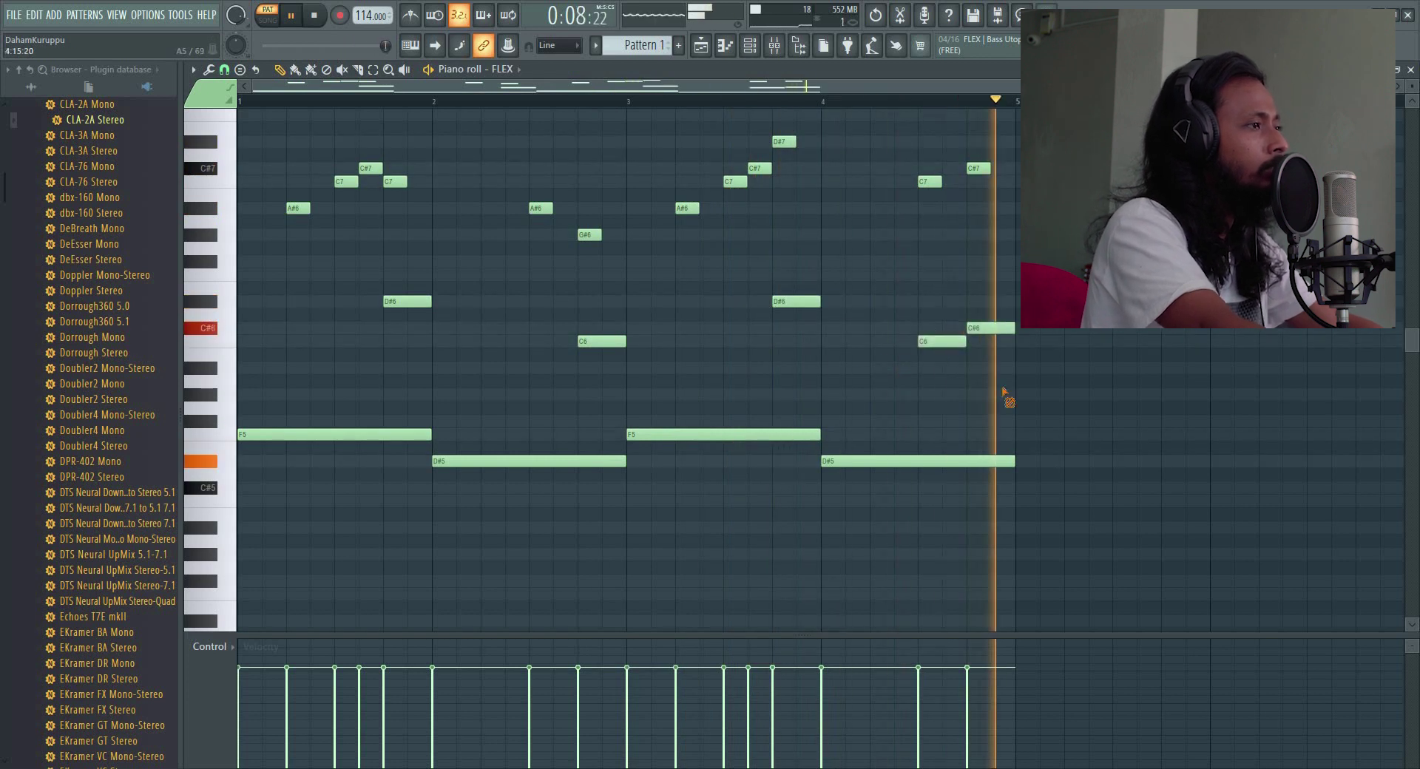
key("ctrl+s")
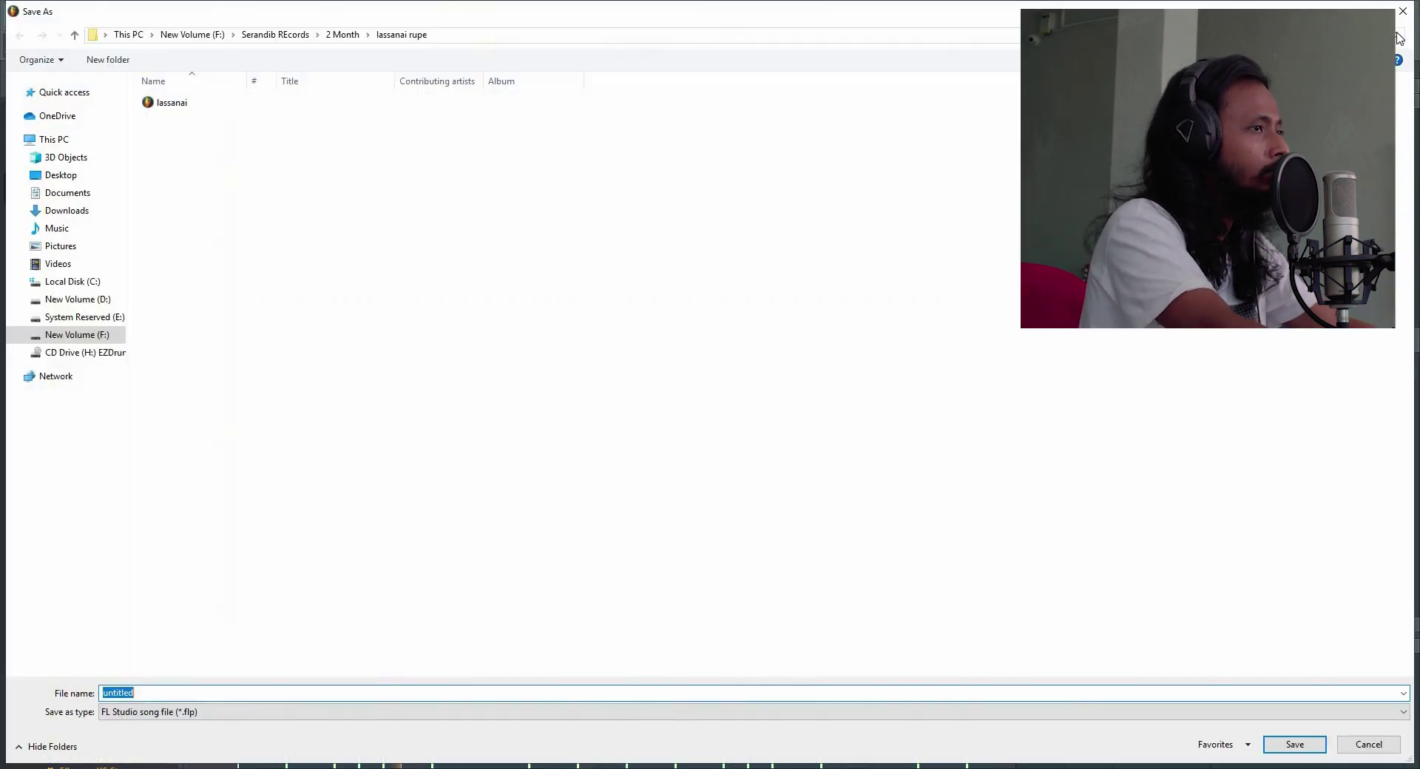
key("Escape")
Try other pitches for the two harmony notes in bar 4, ending with F6 and D#6
left_click_drag(914, 303, 949, 329)
right_click(925, 340)
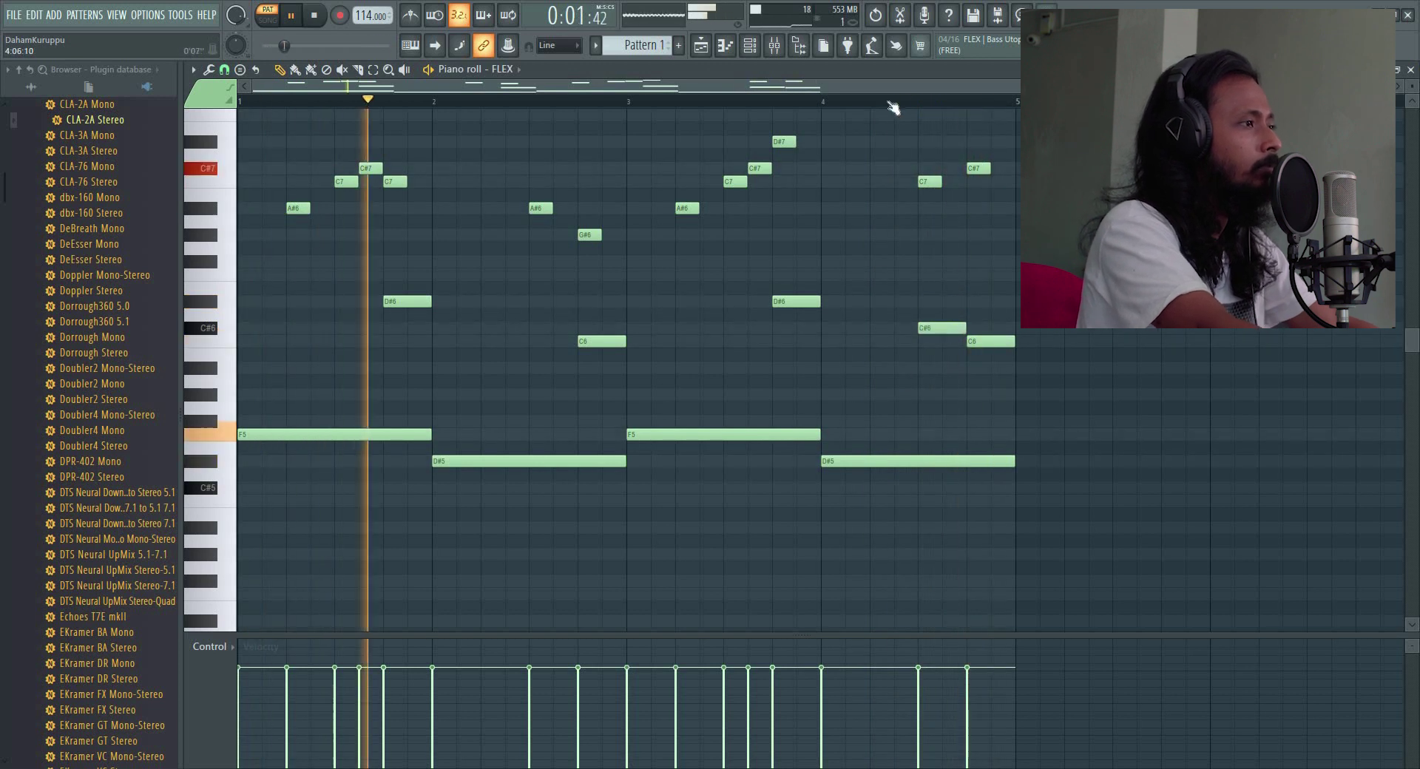
left_click(891, 103)
left_click_drag(935, 323, 952, 277)
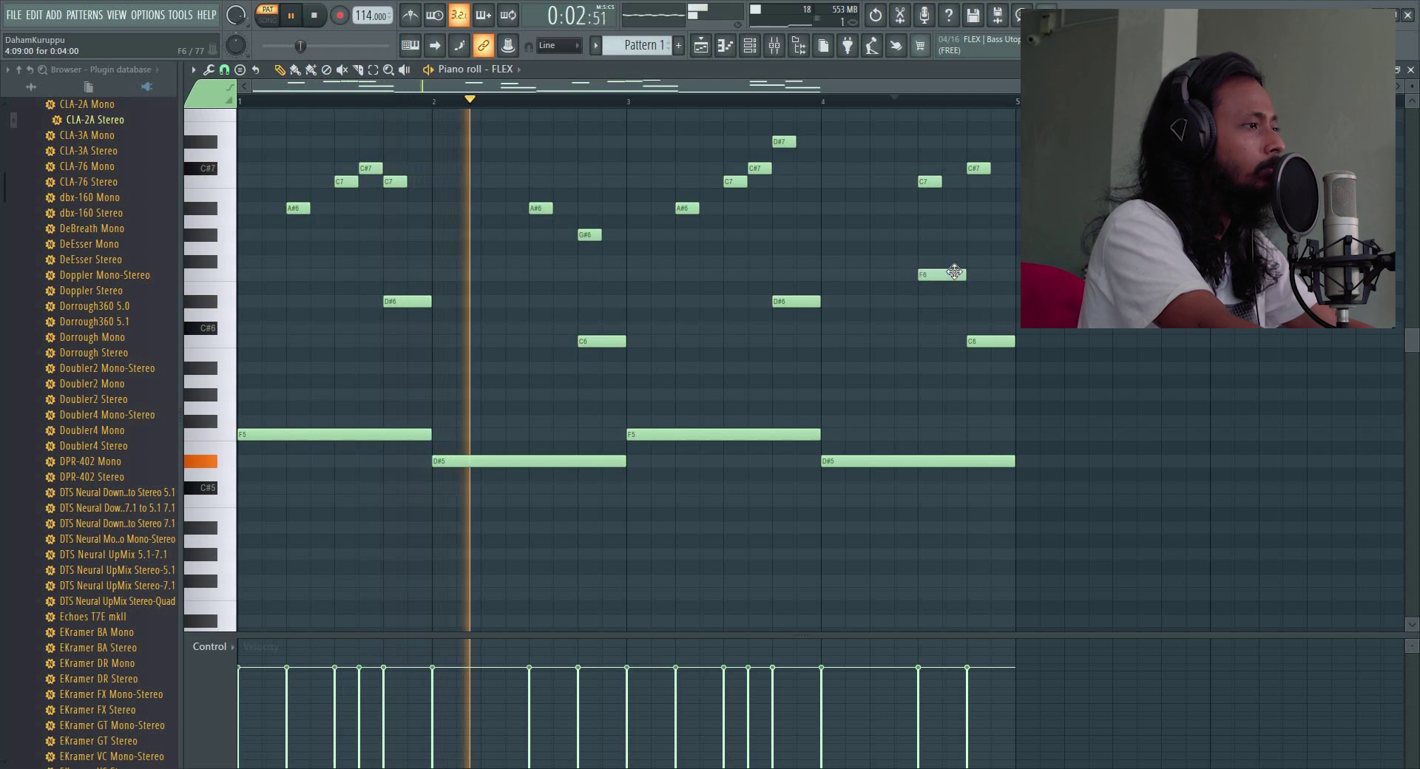
left_click_drag(984, 342, 982, 303)
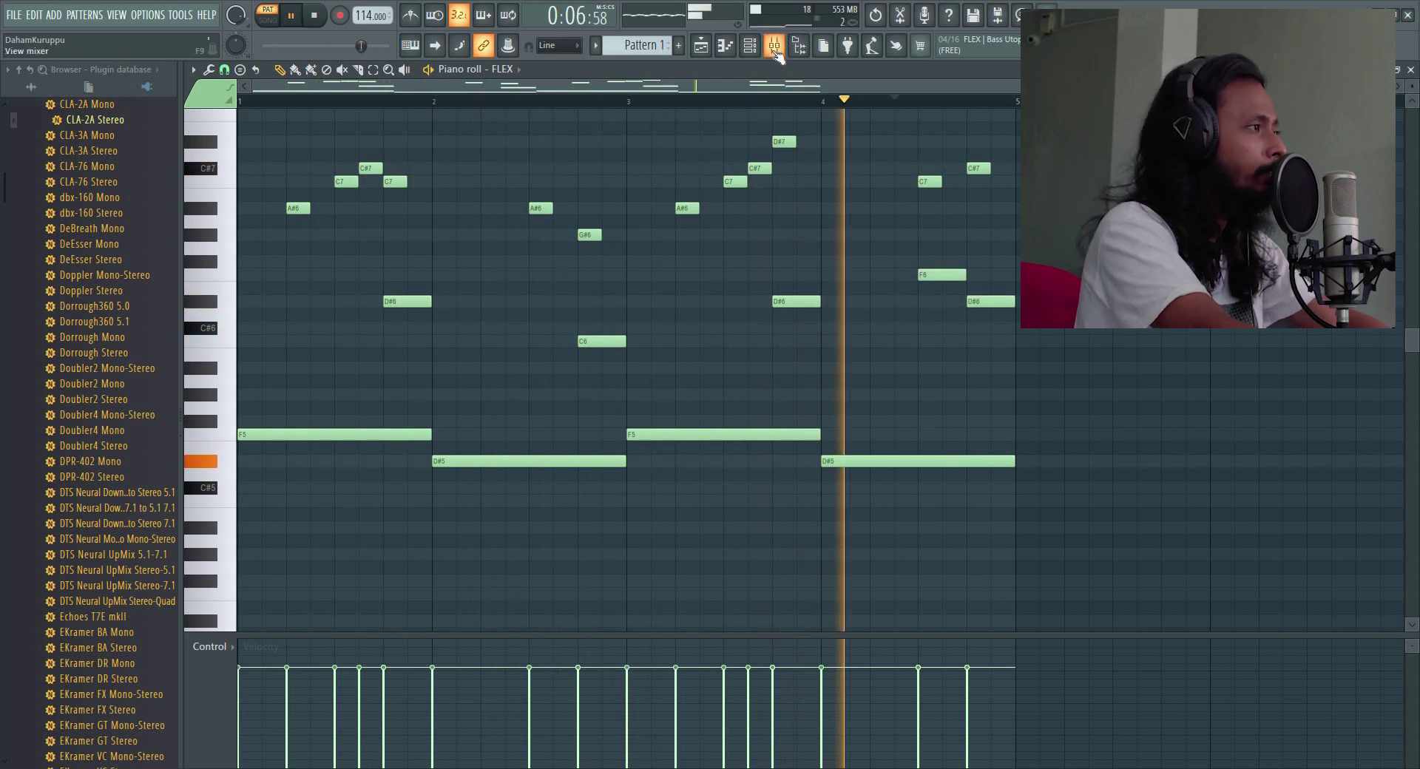
Replace bar 4's two harmony notes with copies of its C7 and C#7 melody notes one octave lower
right_click(946, 275)
right_click(981, 303)
left_click_drag(897, 227, 1013, 158)
left_click_drag(924, 184, 929, 344)
left_click(942, 397, "ctrl")
Reduce the velocity of bar 4's C6 and C#6 notes, lowering the C6 more than the C#6
left_click_drag(787, 287, 1034, 429)
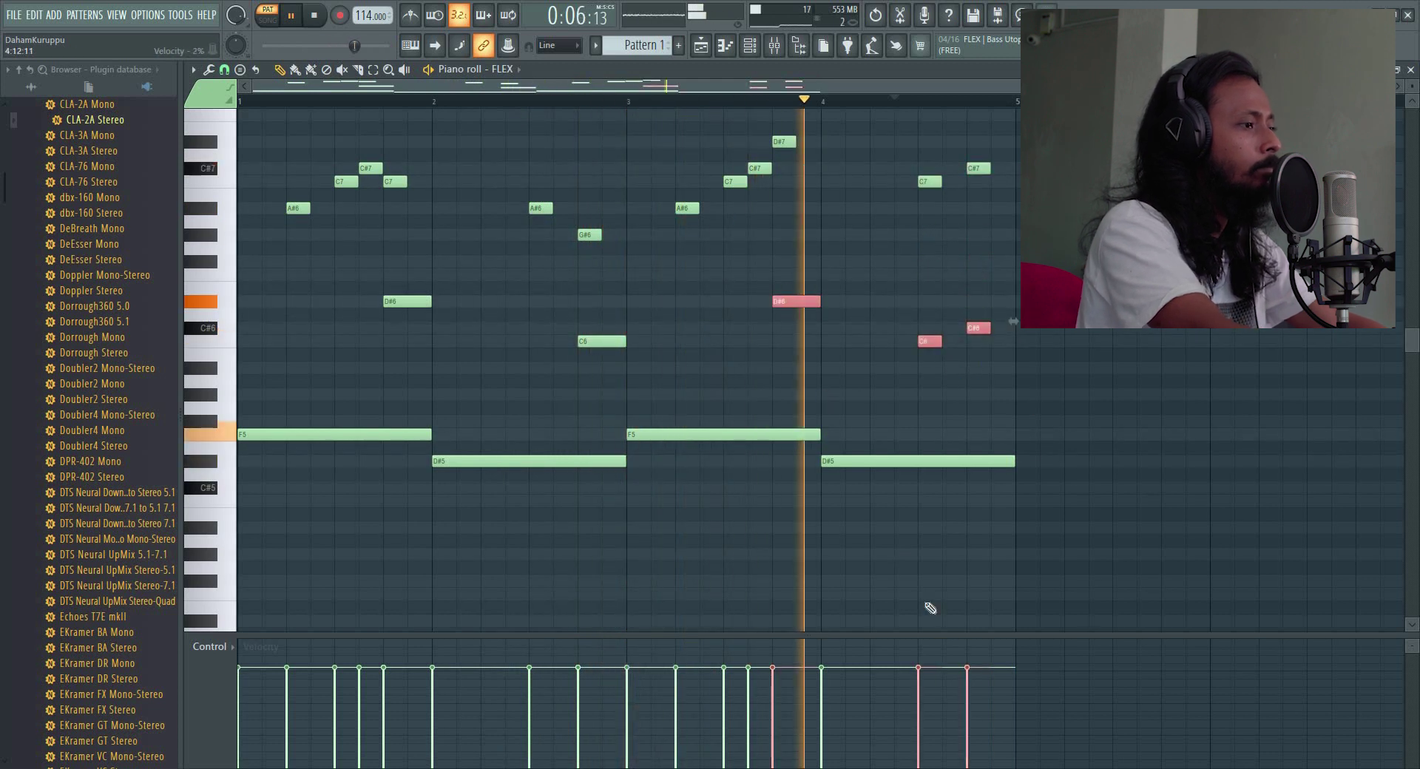
left_click_drag(1037, 382, 905, 318)
left_click_drag(923, 703, 970, 681)
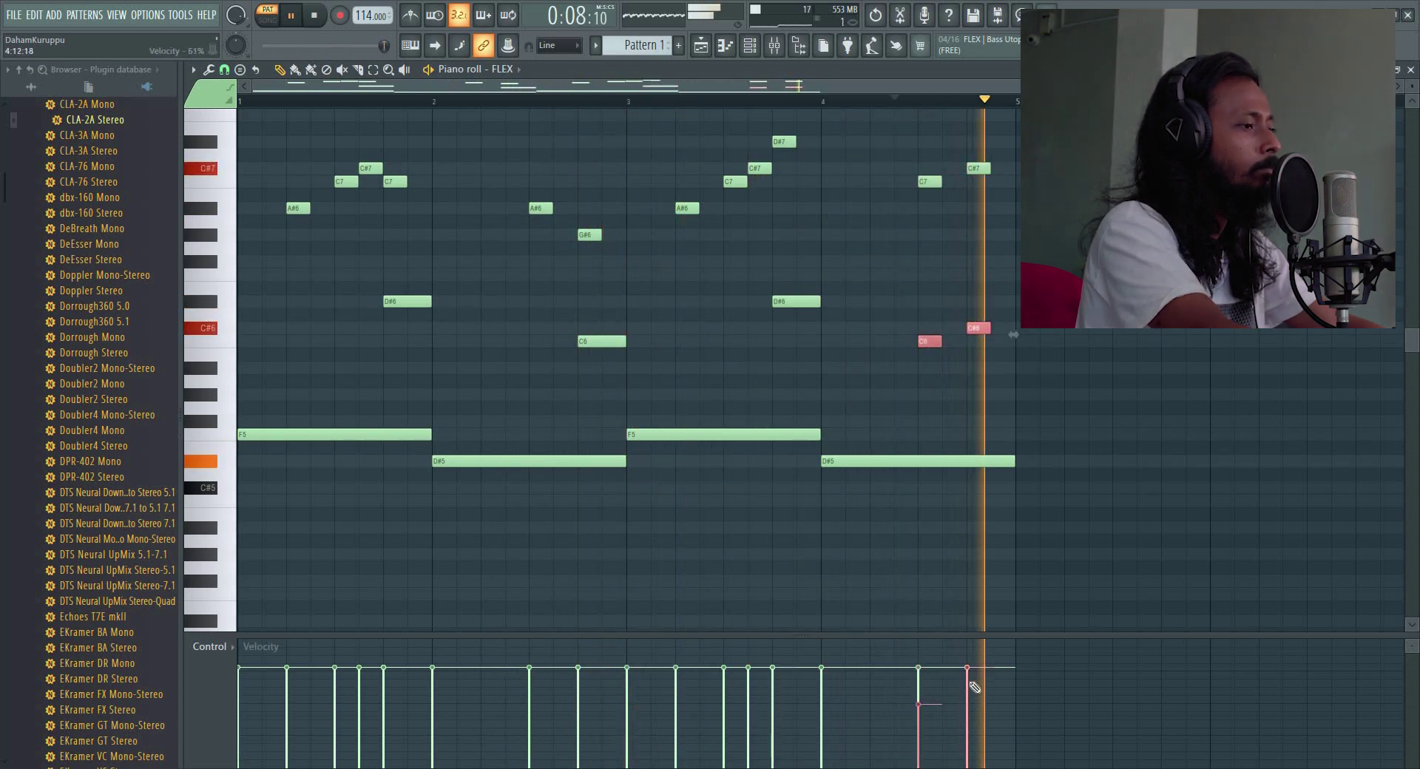
left_click(1073, 385, "ctrl")
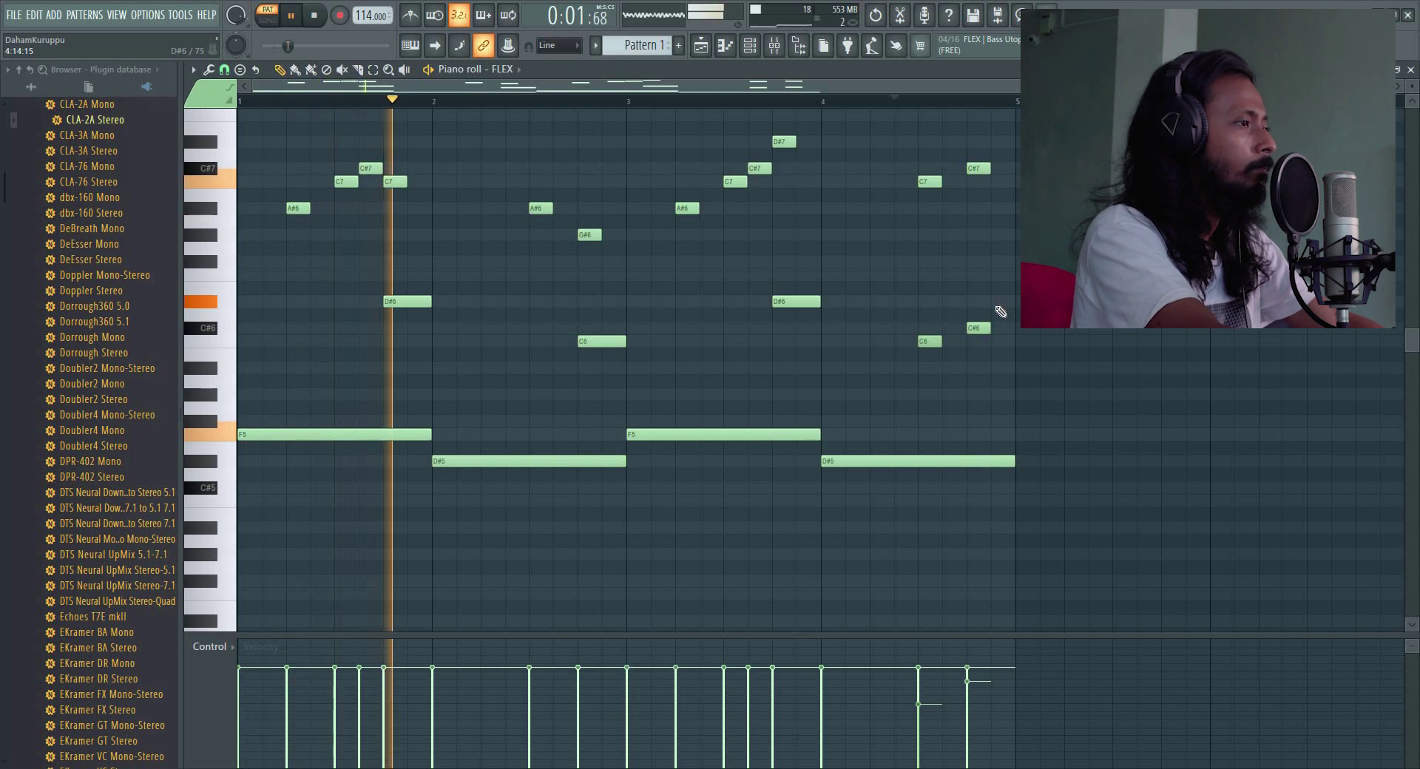
Route the FLEX channel to mixer track 10 and load the HalfTime plugin into that track's first effect slot
left_click(777, 47)
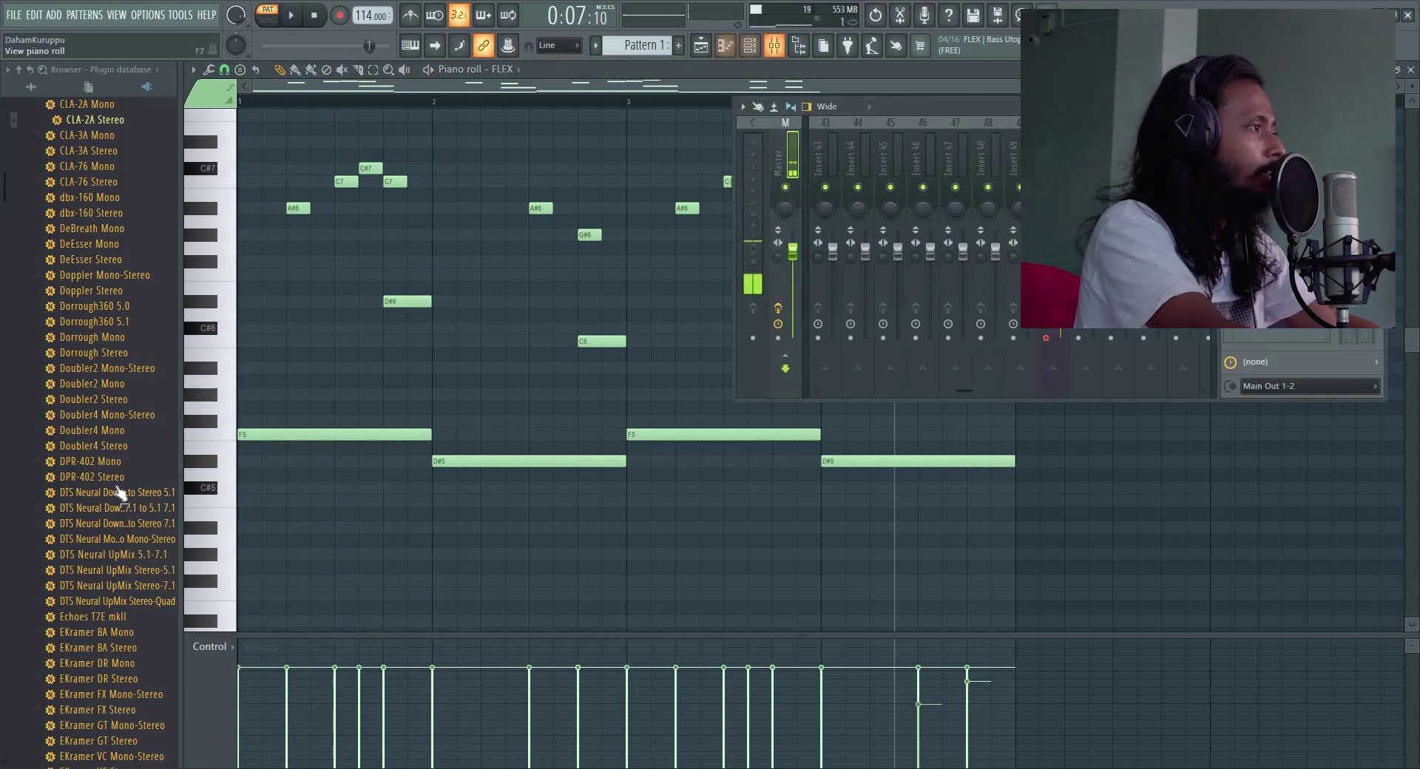
scroll(74, 538, "down", 15)
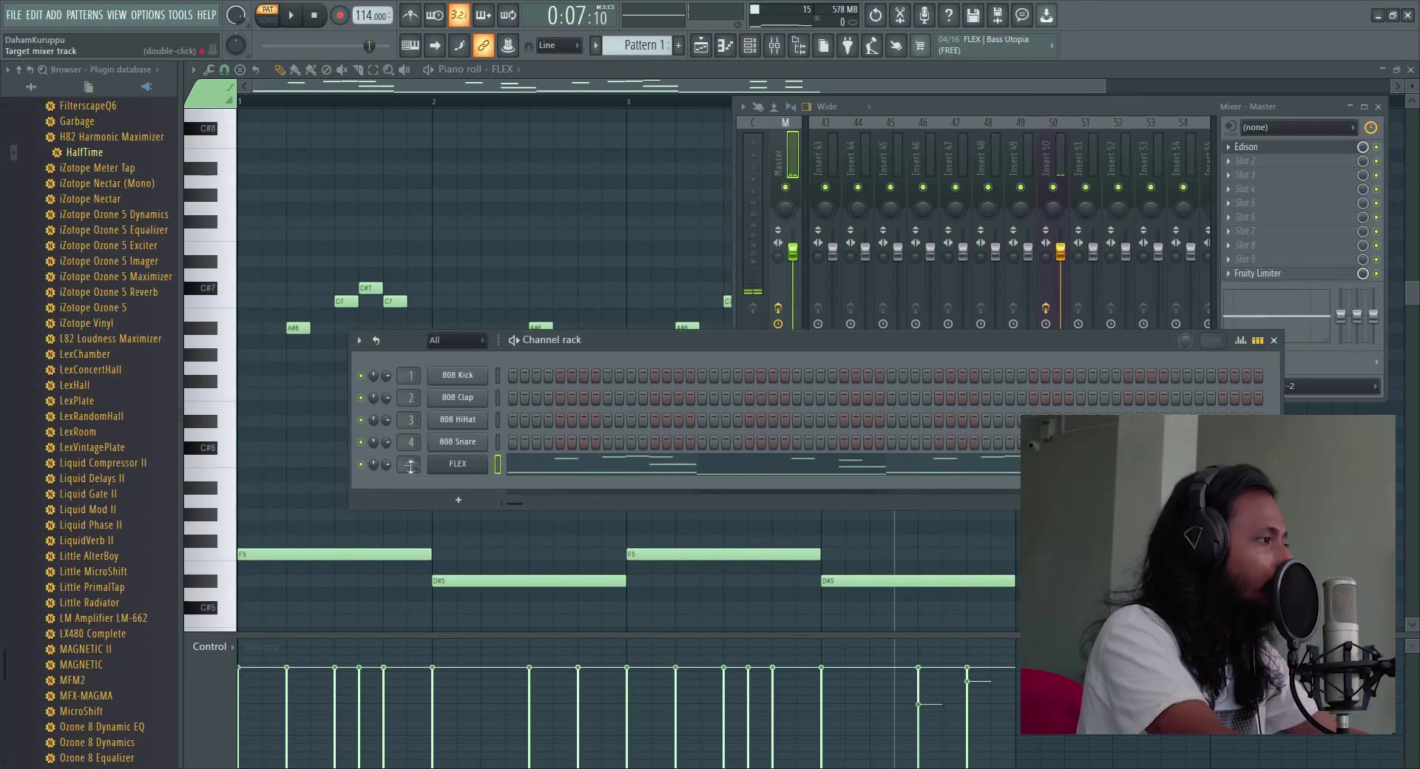
left_click_drag(409, 464, 409, 418)
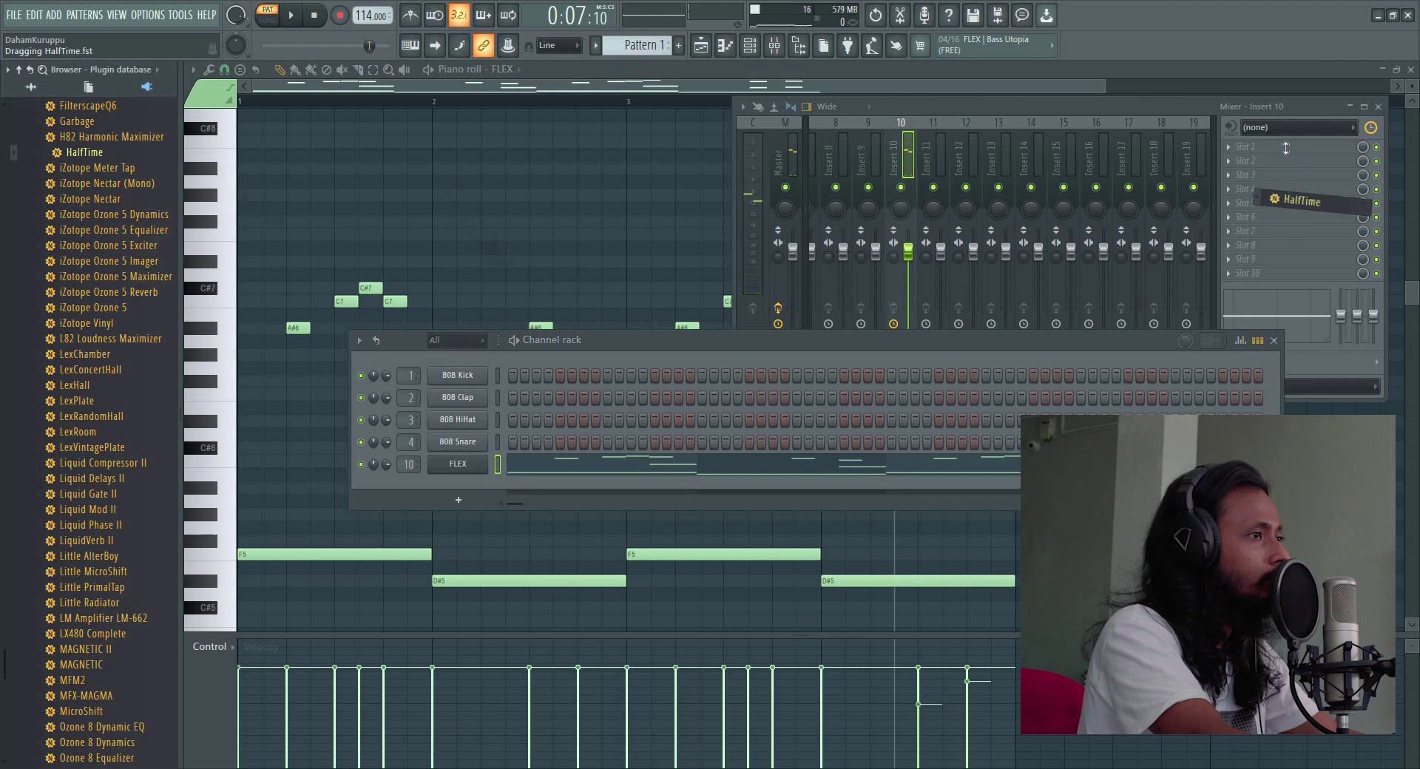
left_click_drag(1285, 148, 1290, 188)
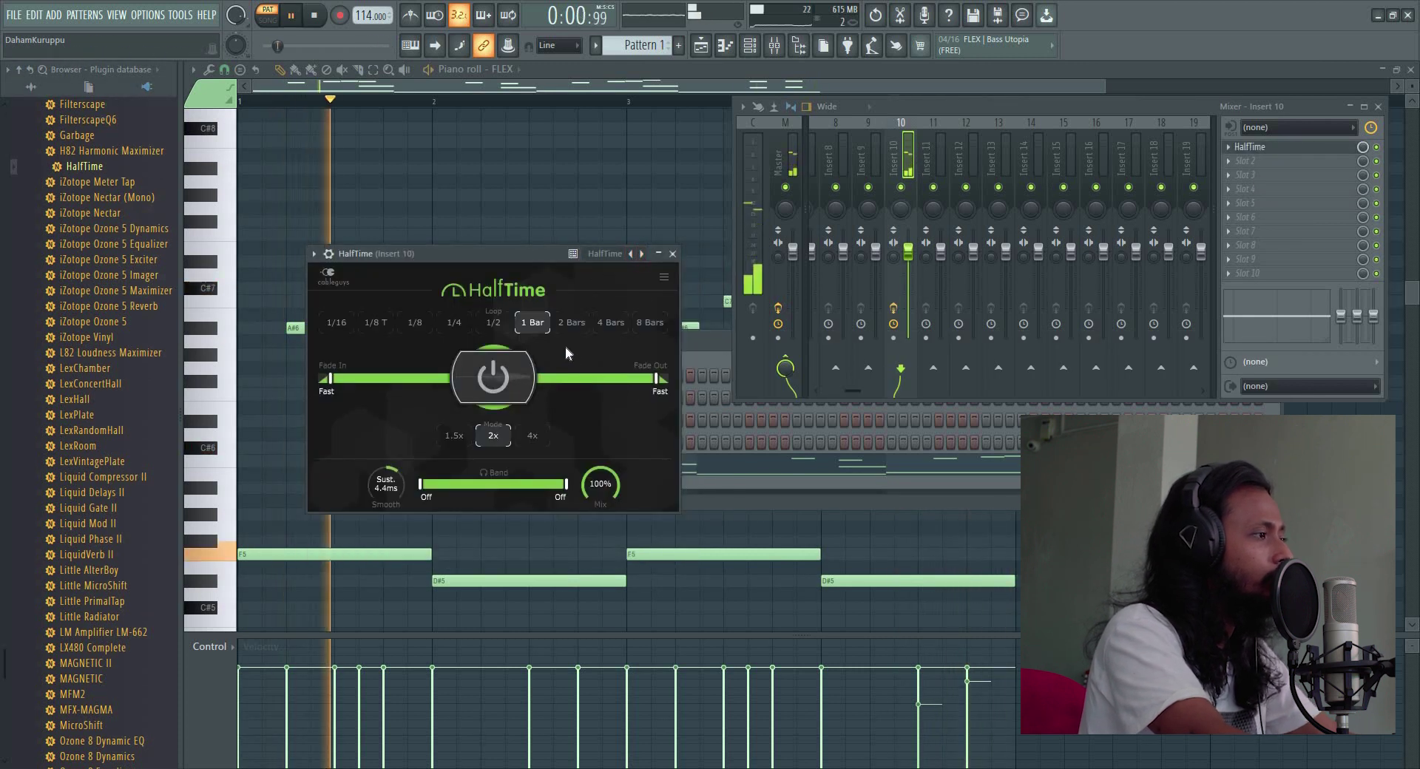
Close the HalfTime plugin window and place four Pattern 1 clips on playlist Track 1, filling bars 1 to 16
left_click(673, 254)
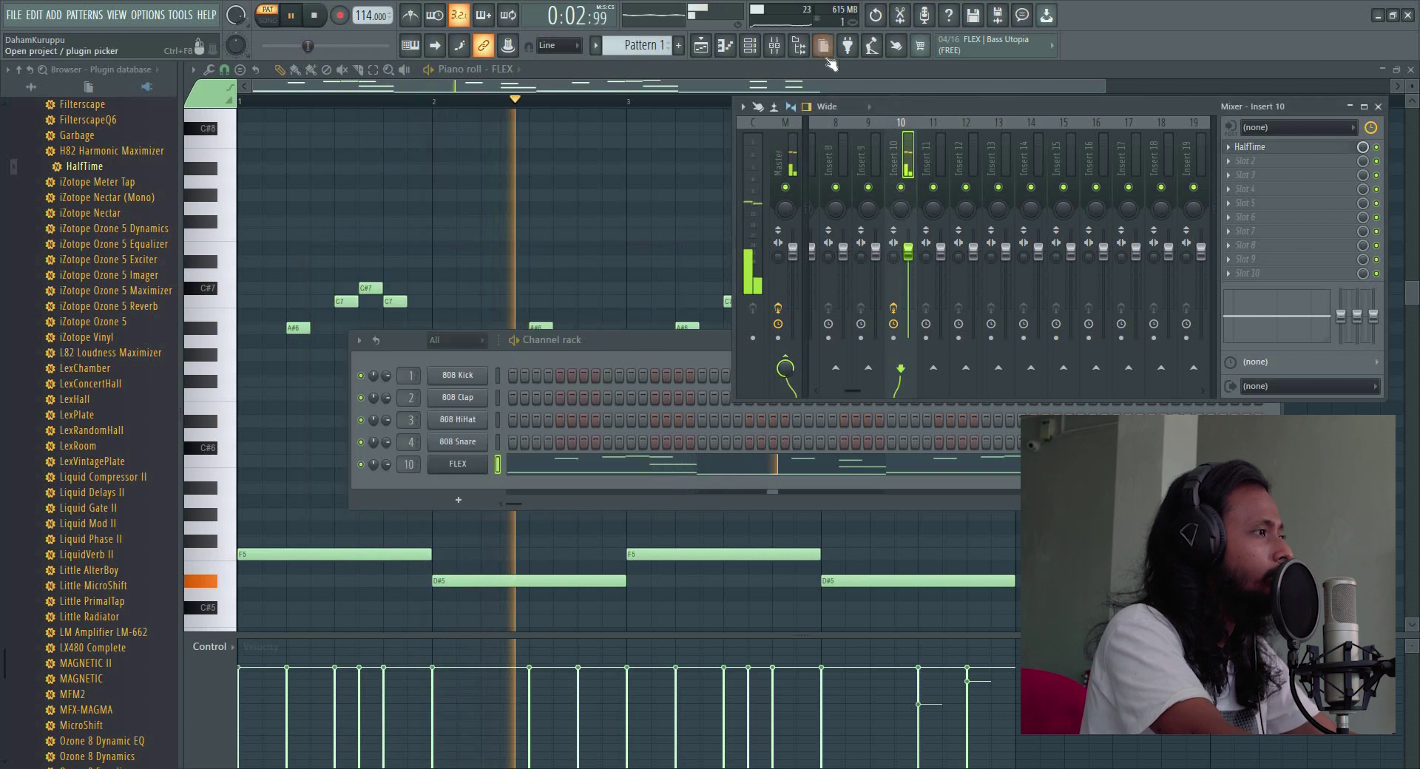
left_click(819, 85)
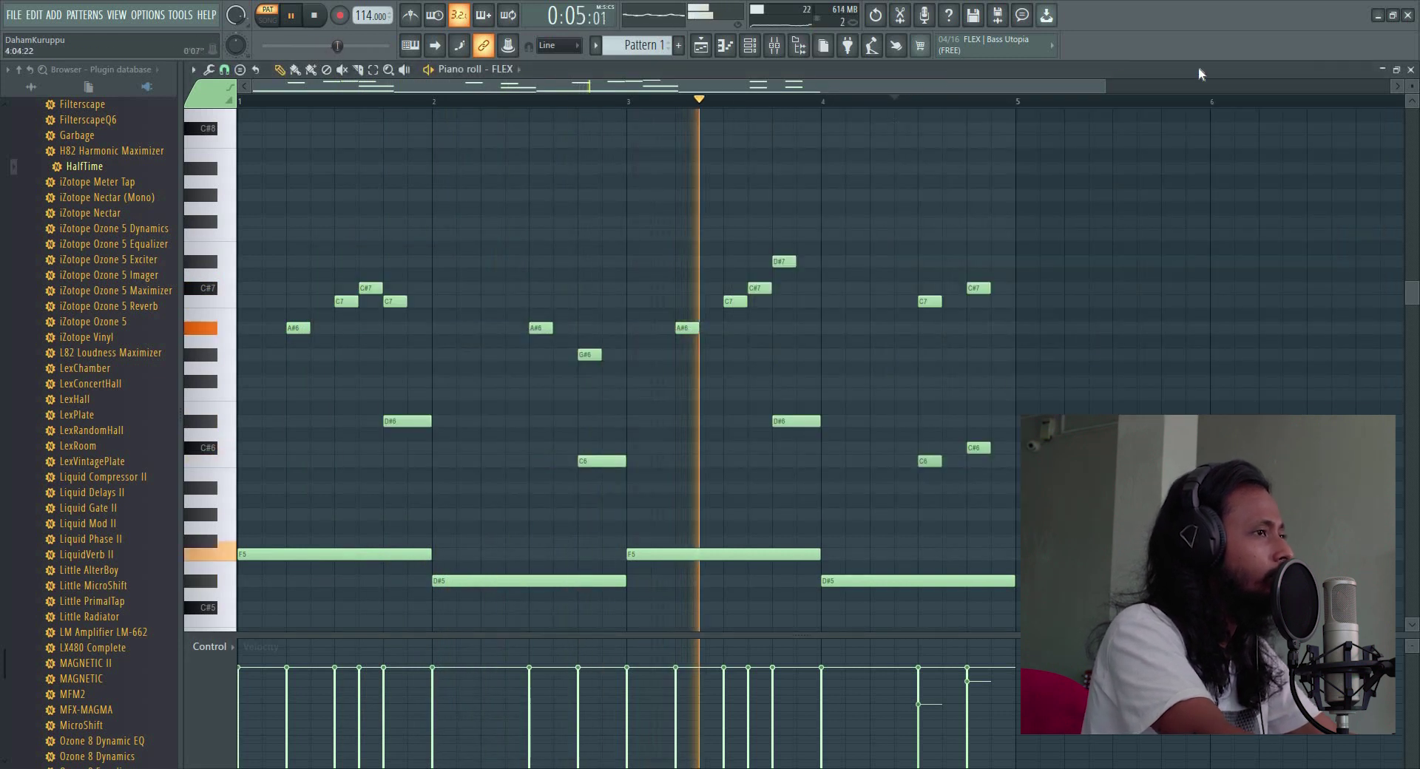
key("F7")
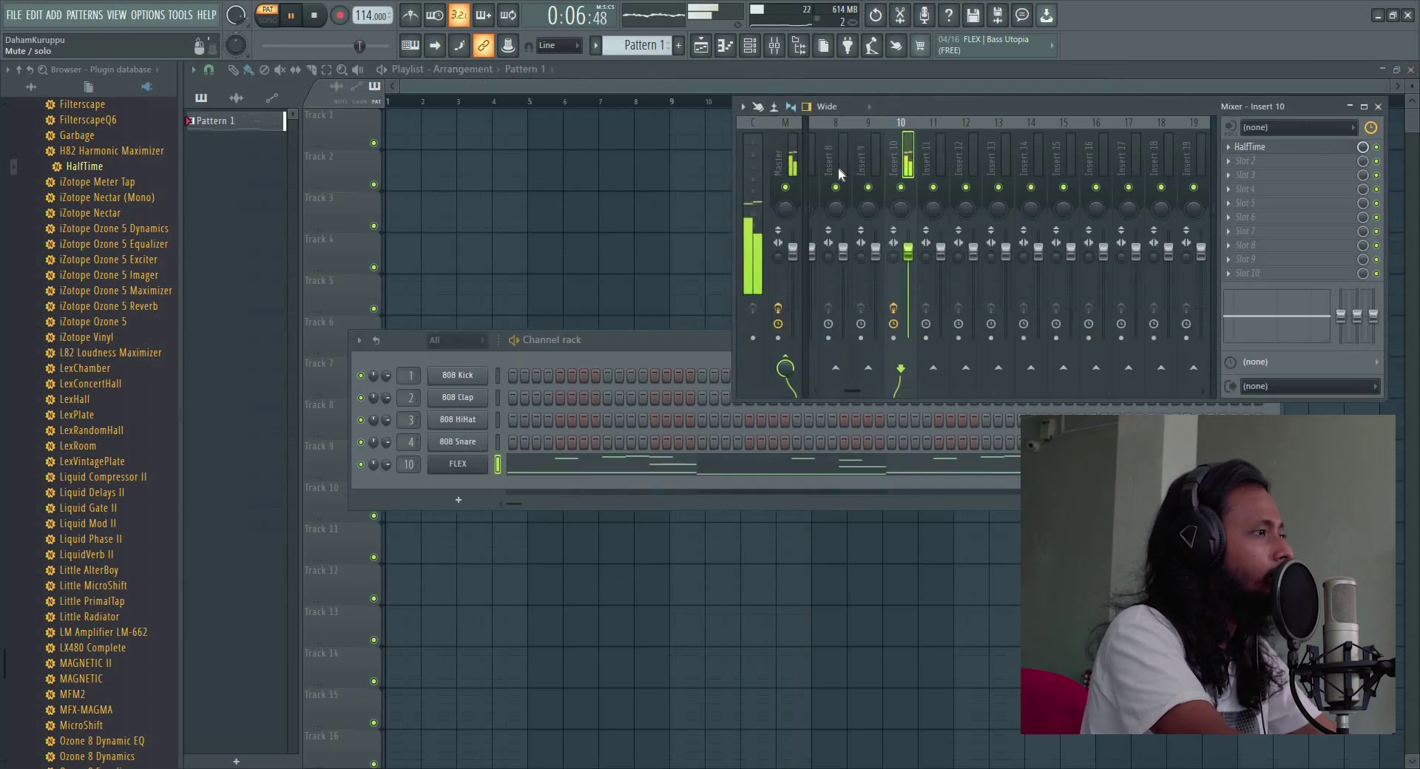
left_click(596, 143)
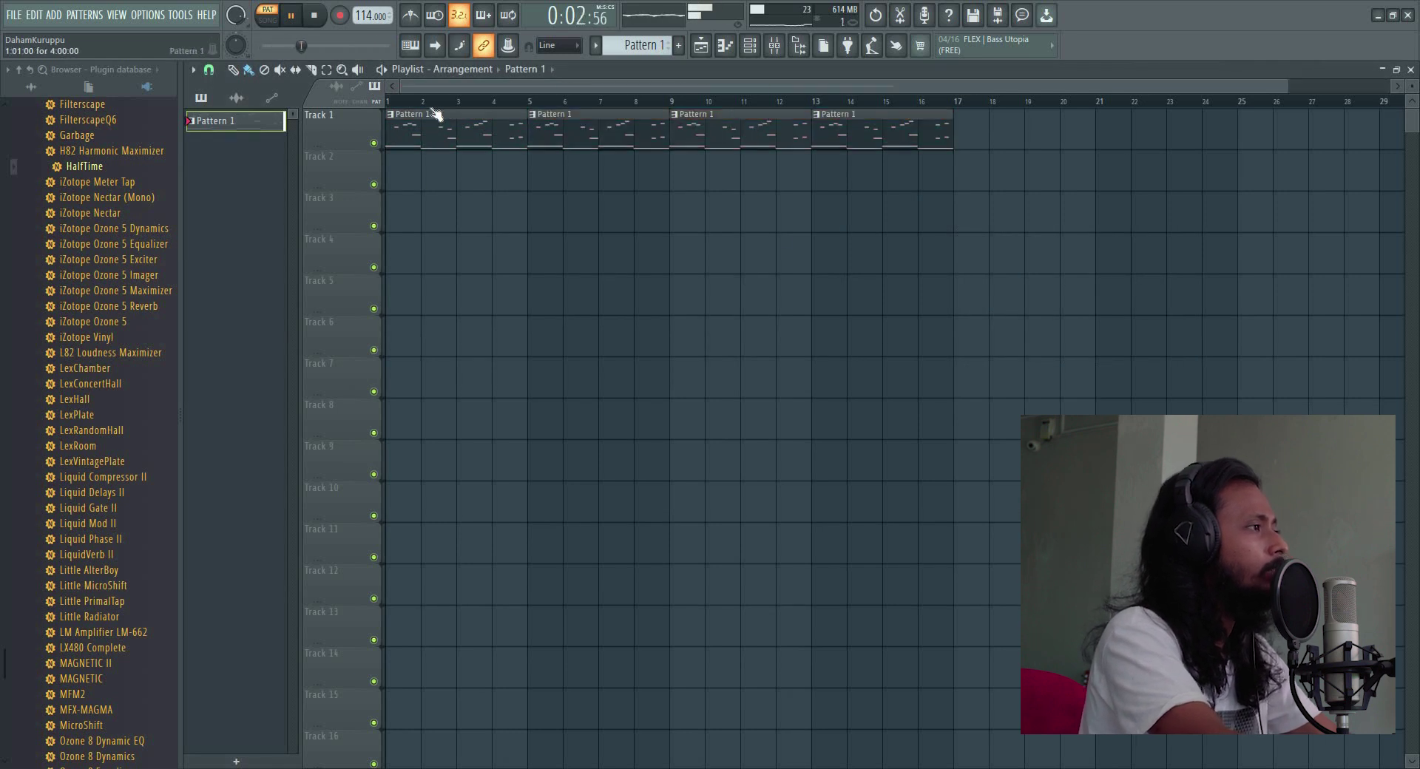
key("ctrl+shift+s")
right_click(477, 264)
left_click(1408, 12)
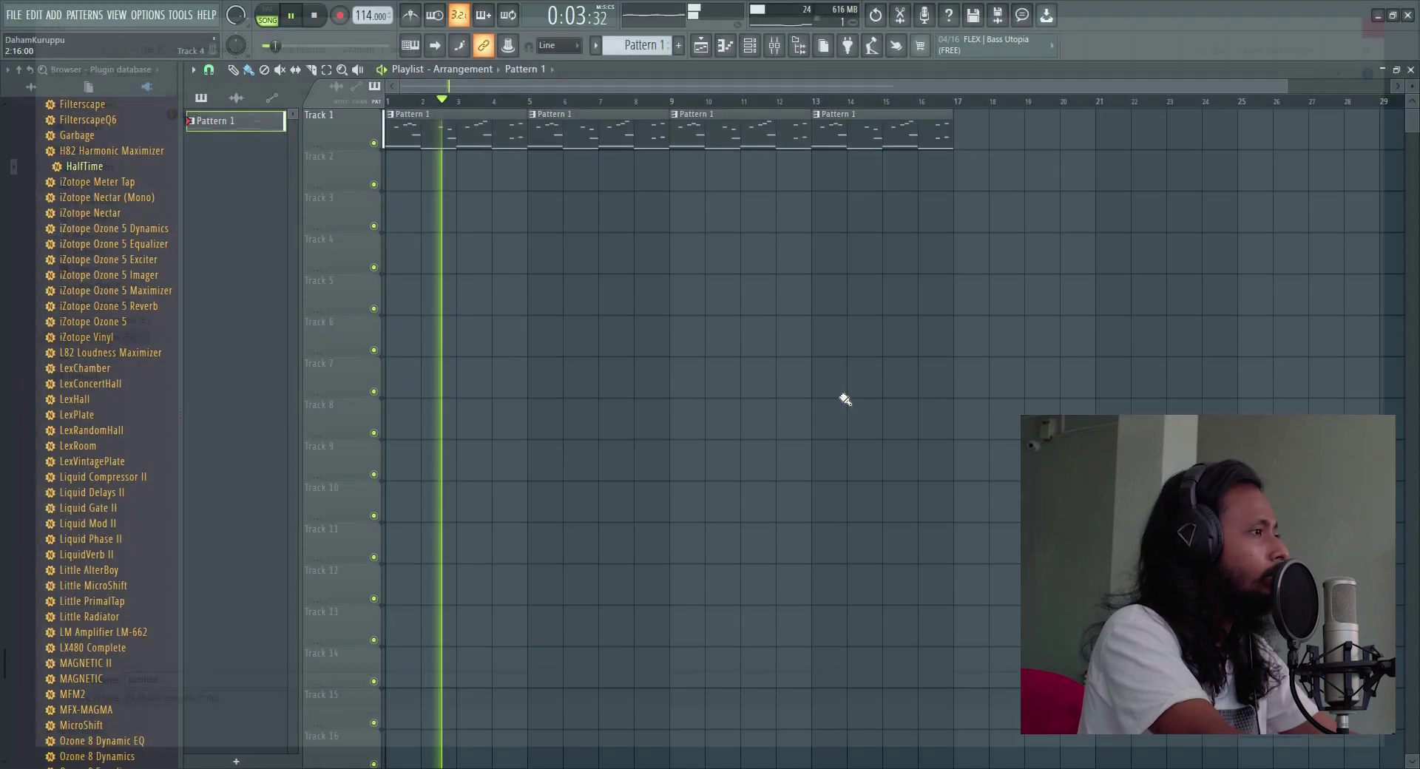
Create a new pattern named Drums and place four clips of it on playlist Track 2 across bars 1 to 16
left_click(681, 46)
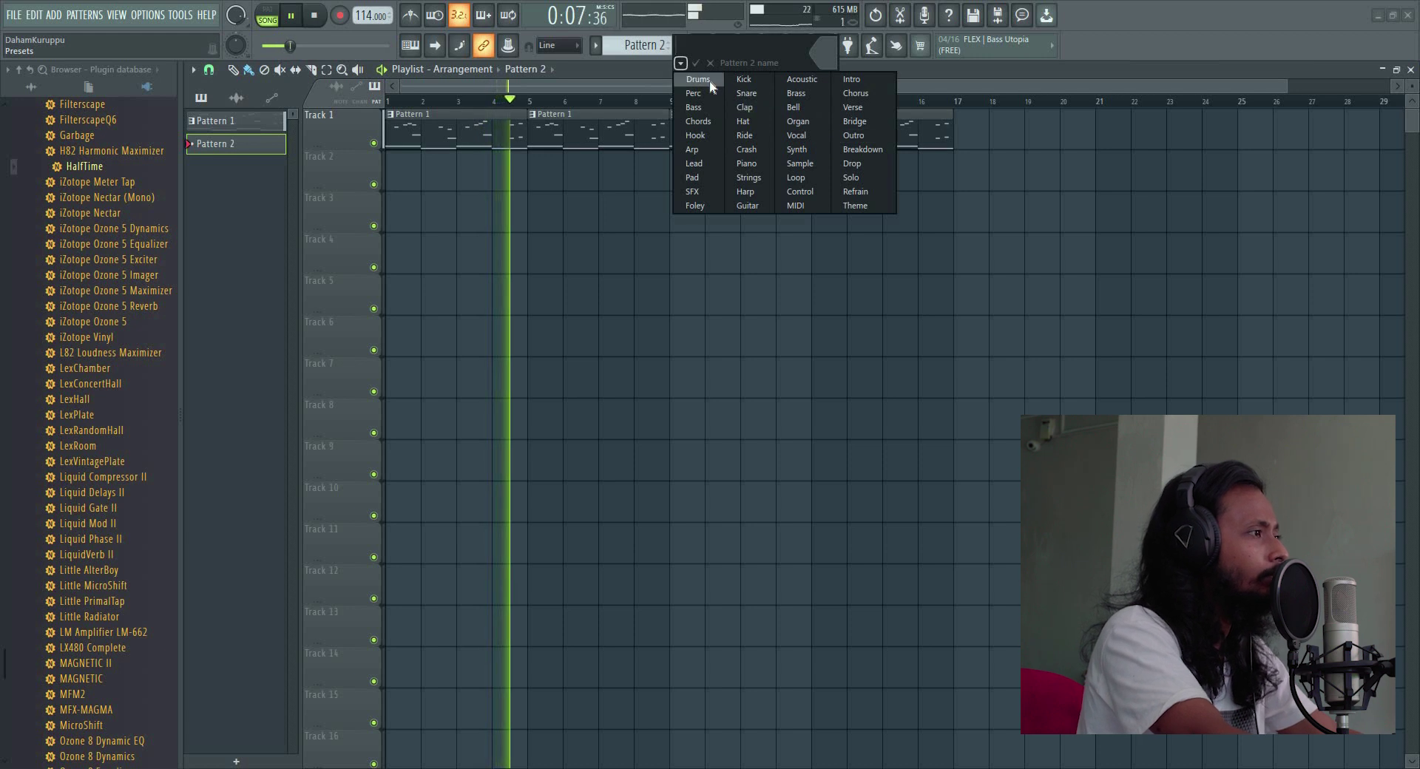
left_click(711, 84)
left_click(409, 165)
left_click_drag(421, 170, 840, 176)
Stop playback, create a new pattern named Bass, and place two eight-bar clips of it on playlist Track 3
key("space")
left_click(678, 46)
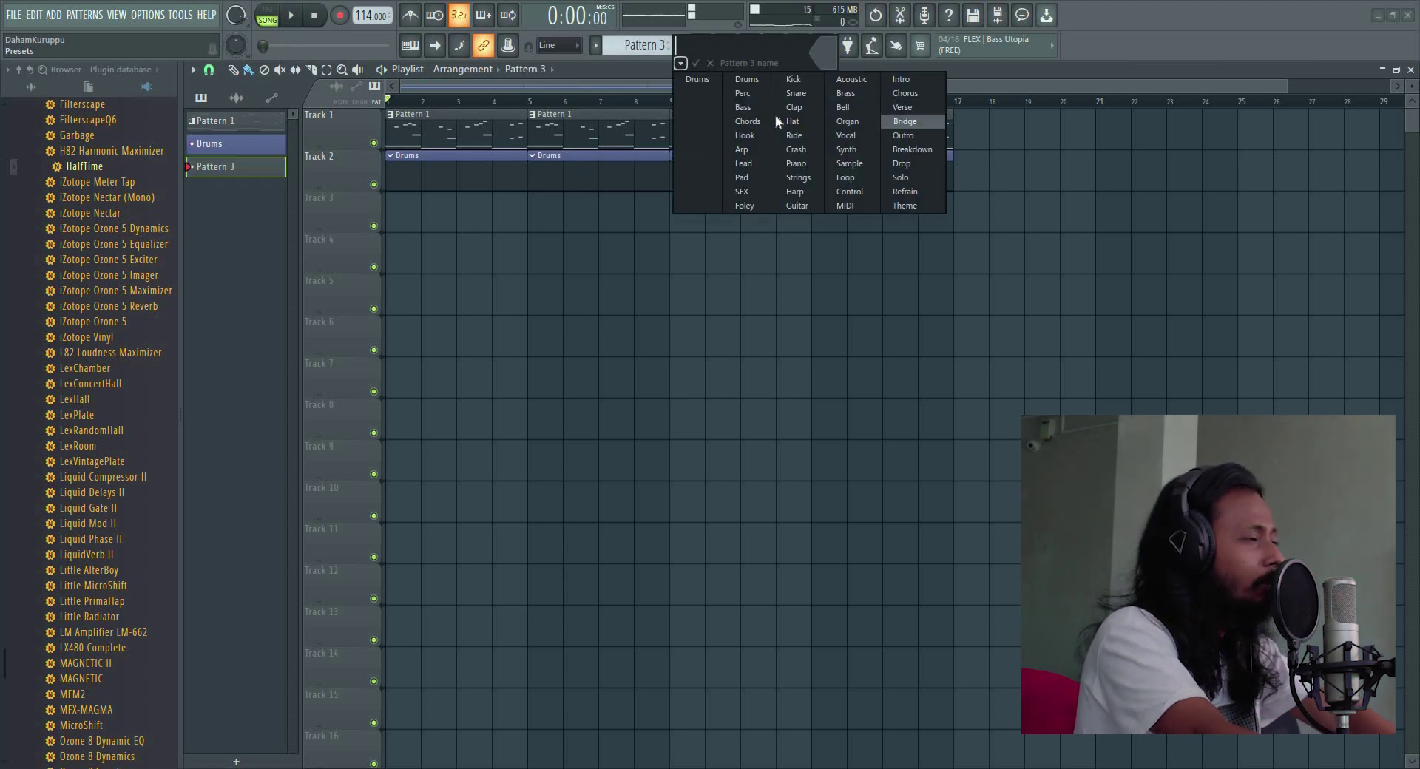
left_click(731, 111)
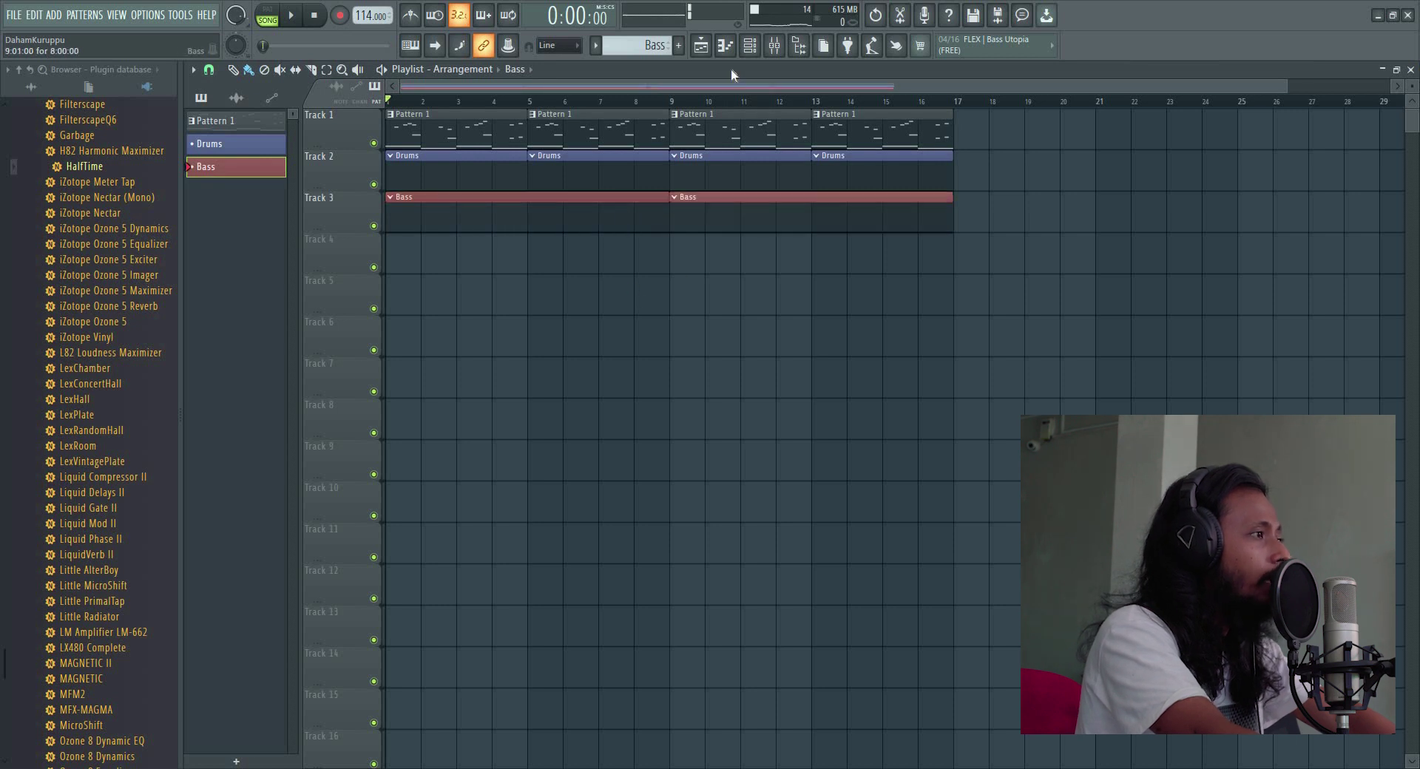
Add C (BASS) 17 Distorted Sub Bass 808 from OTKYN DEFINITIVE EDITION's BASS_808 folder as a new channel and turn on its first step
left_click(751, 46)
left_click(41, 88)
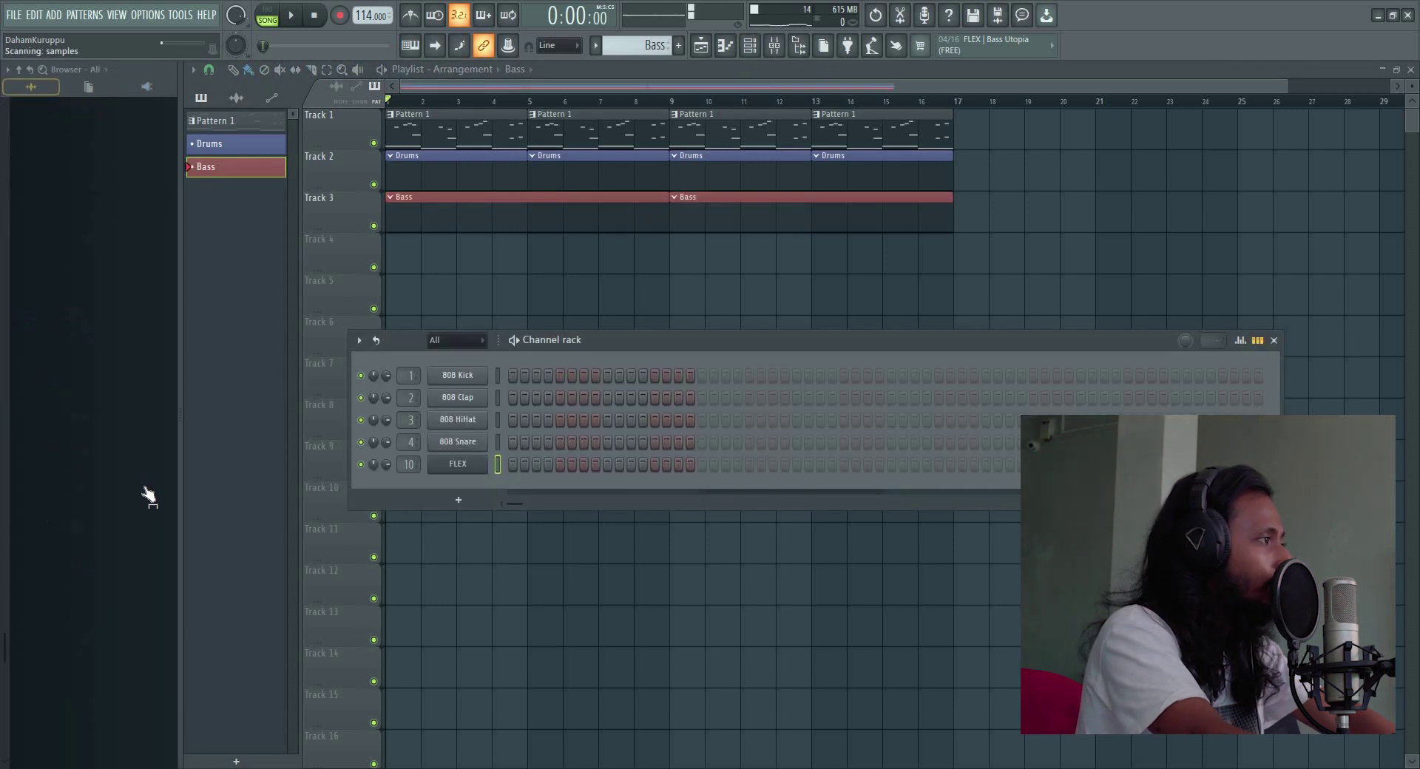
left_click(96, 326)
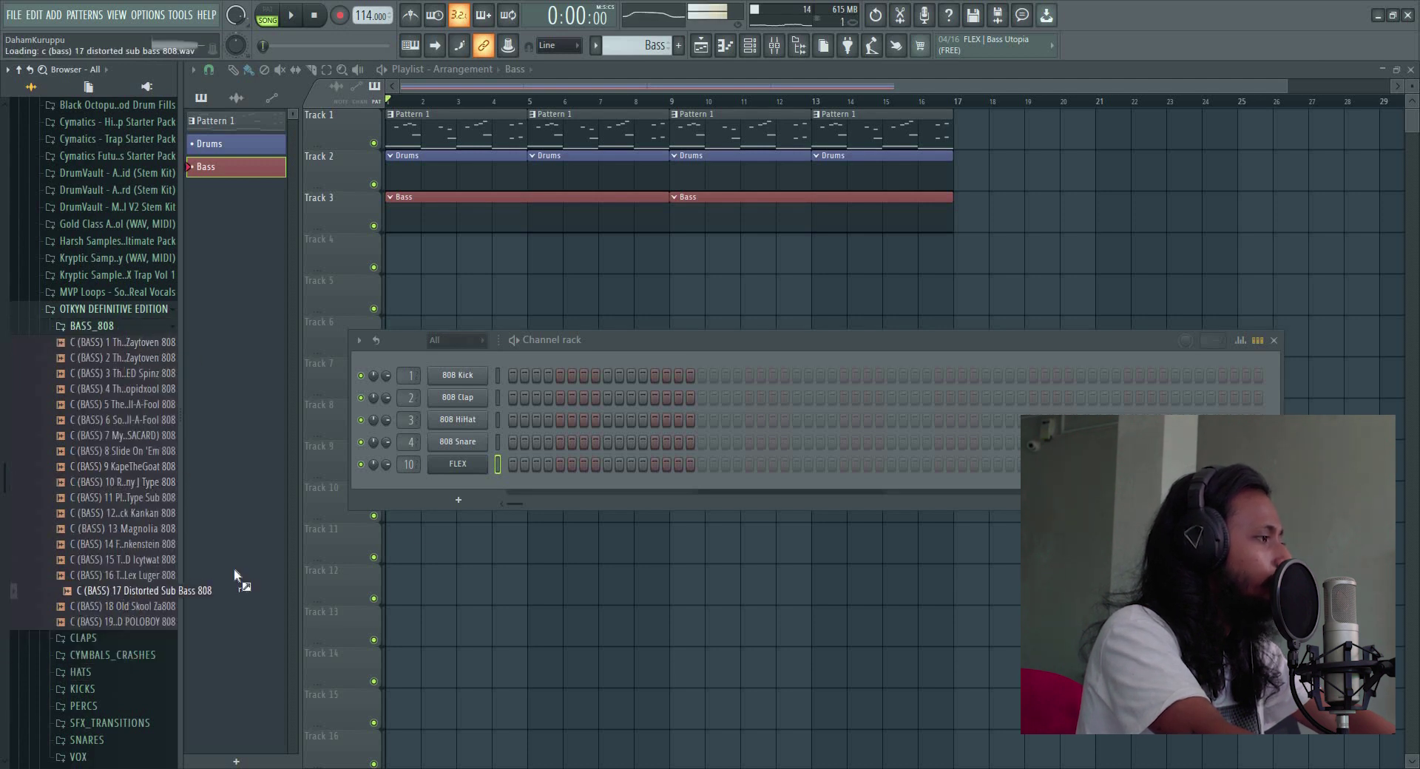
left_click_drag(467, 491, 533, 490)
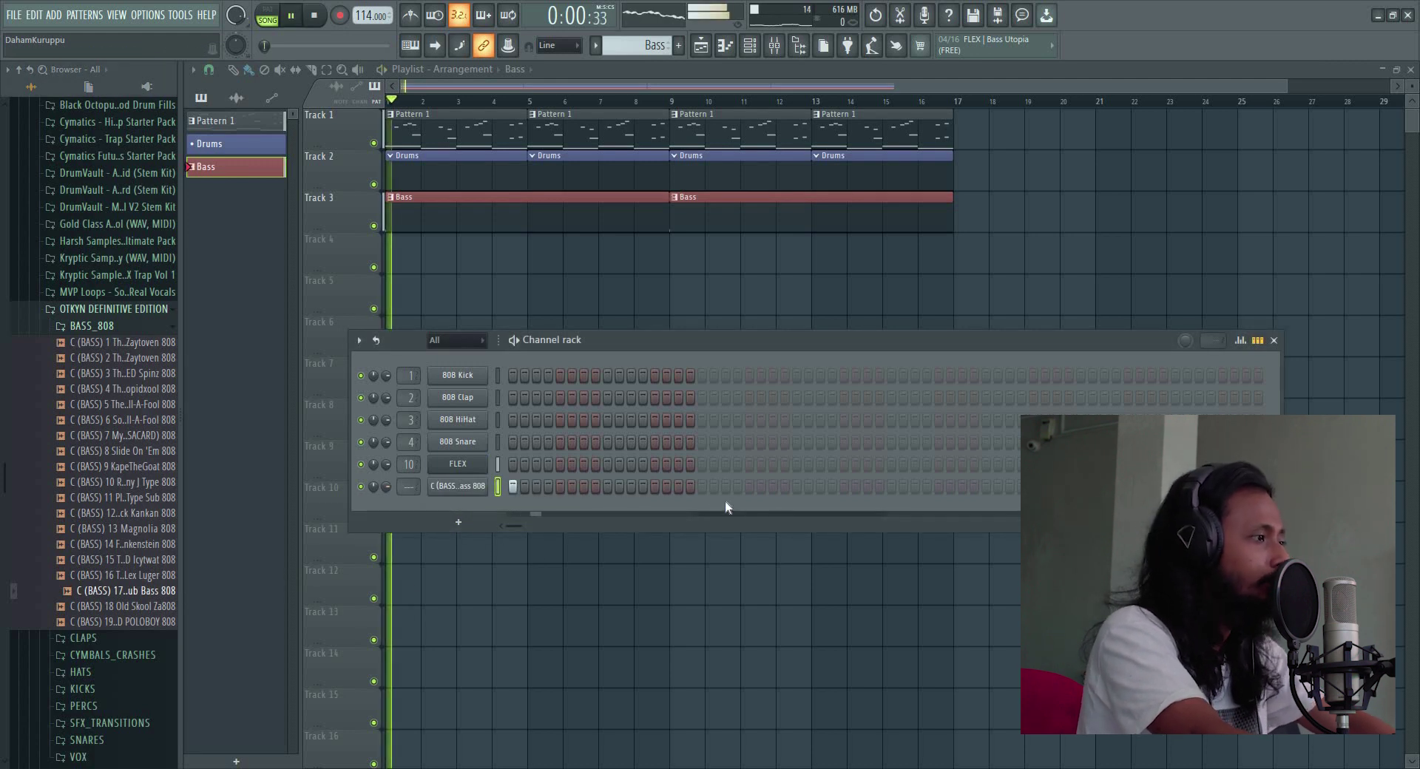
Add bass hits on steps 33, 45 and 61 of the new 808 channel in the Bass pattern
left_click(703, 486)
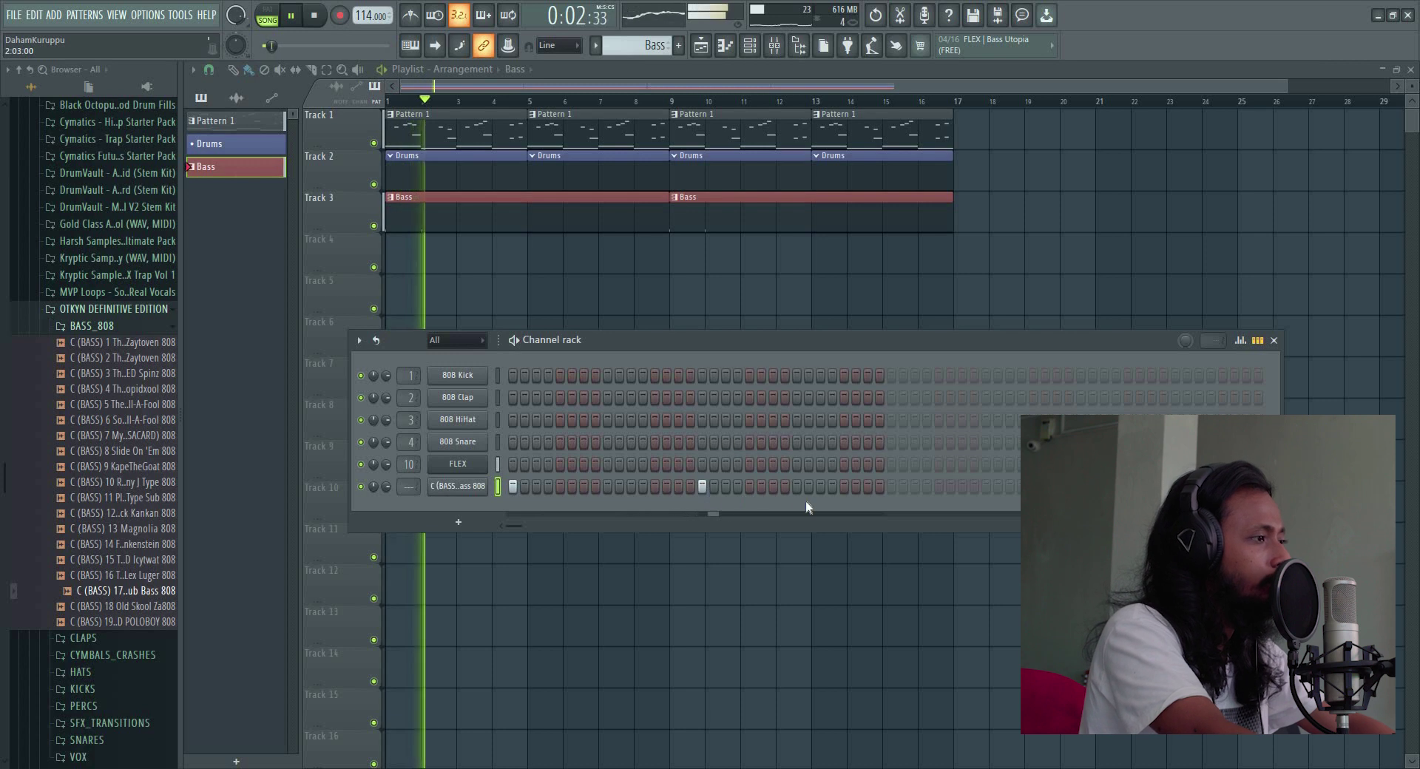
left_click(703, 486)
left_click(890, 487)
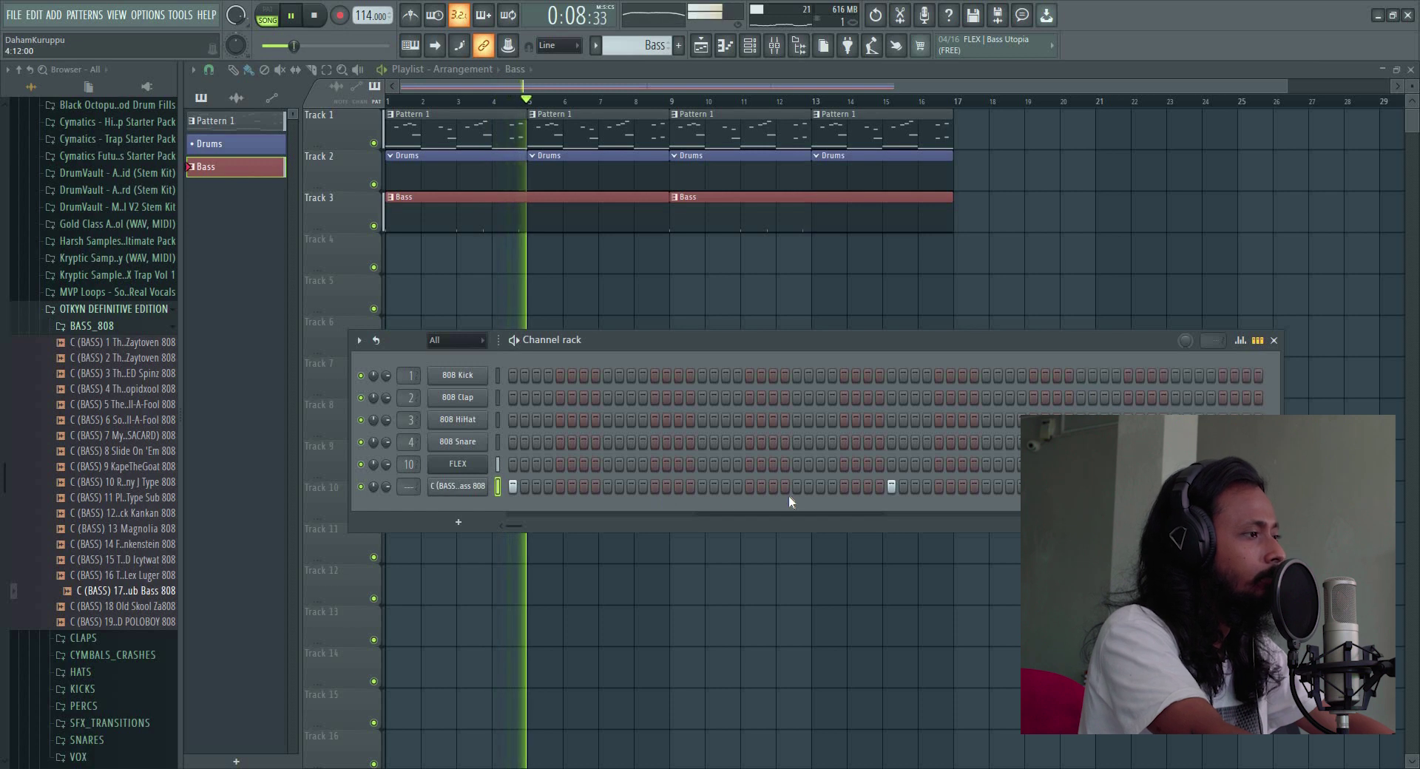
Send the 808 channel's steps to the piano roll and extend each C5 note to reach the following one
right_click(483, 492)
left_click(526, 488)
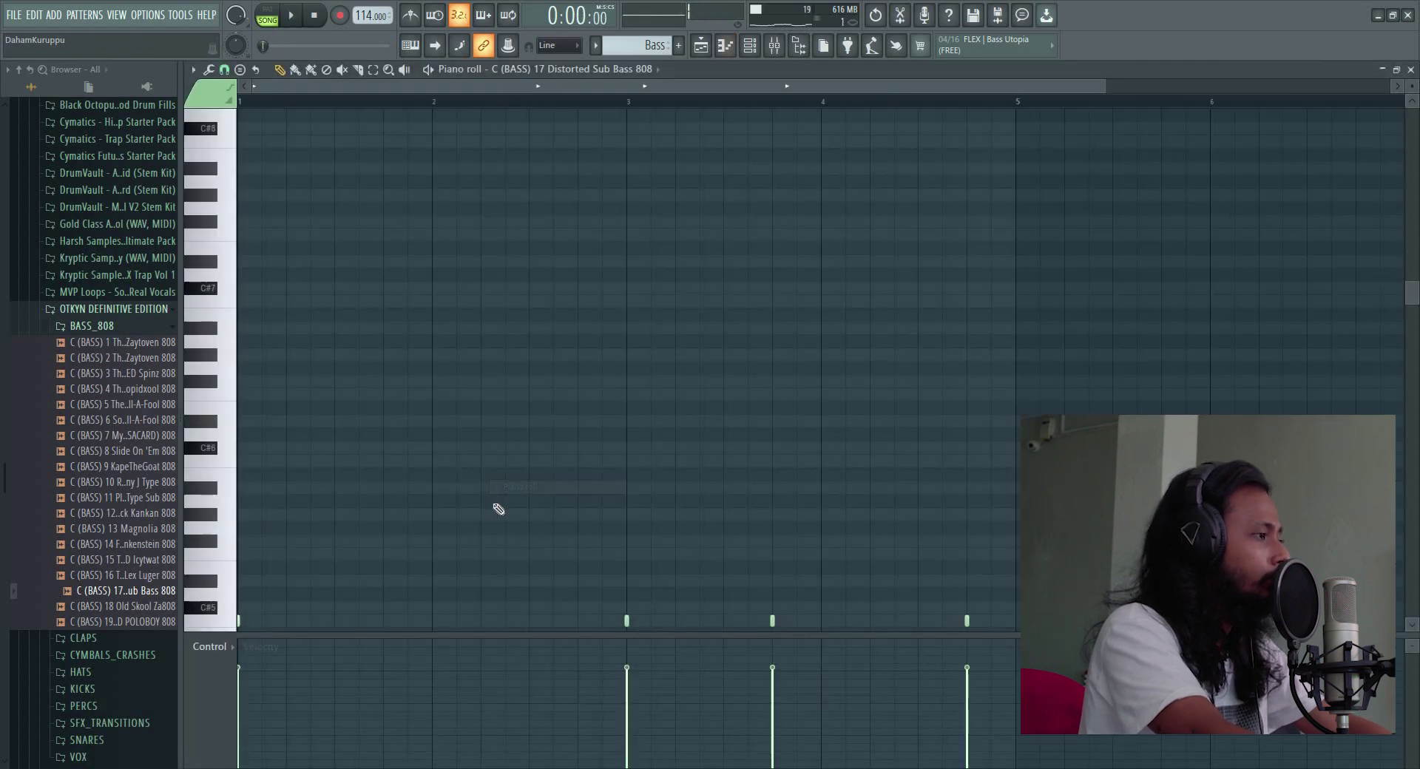
key("ctrl+l")
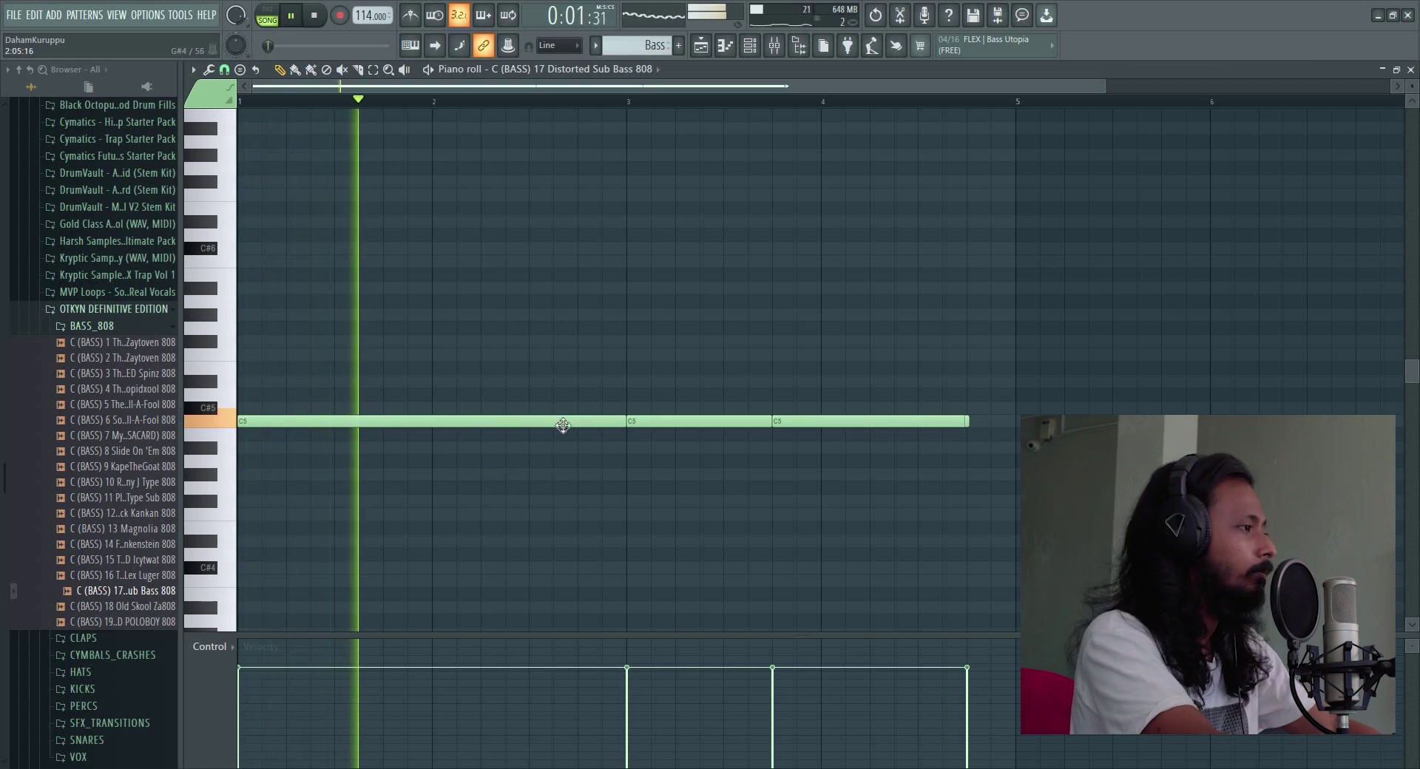
Shorten the first C5 bass note to 1:12 and fill the gap up to bar 3 with a D#5 note
left_click_drag(625, 426, 576, 419)
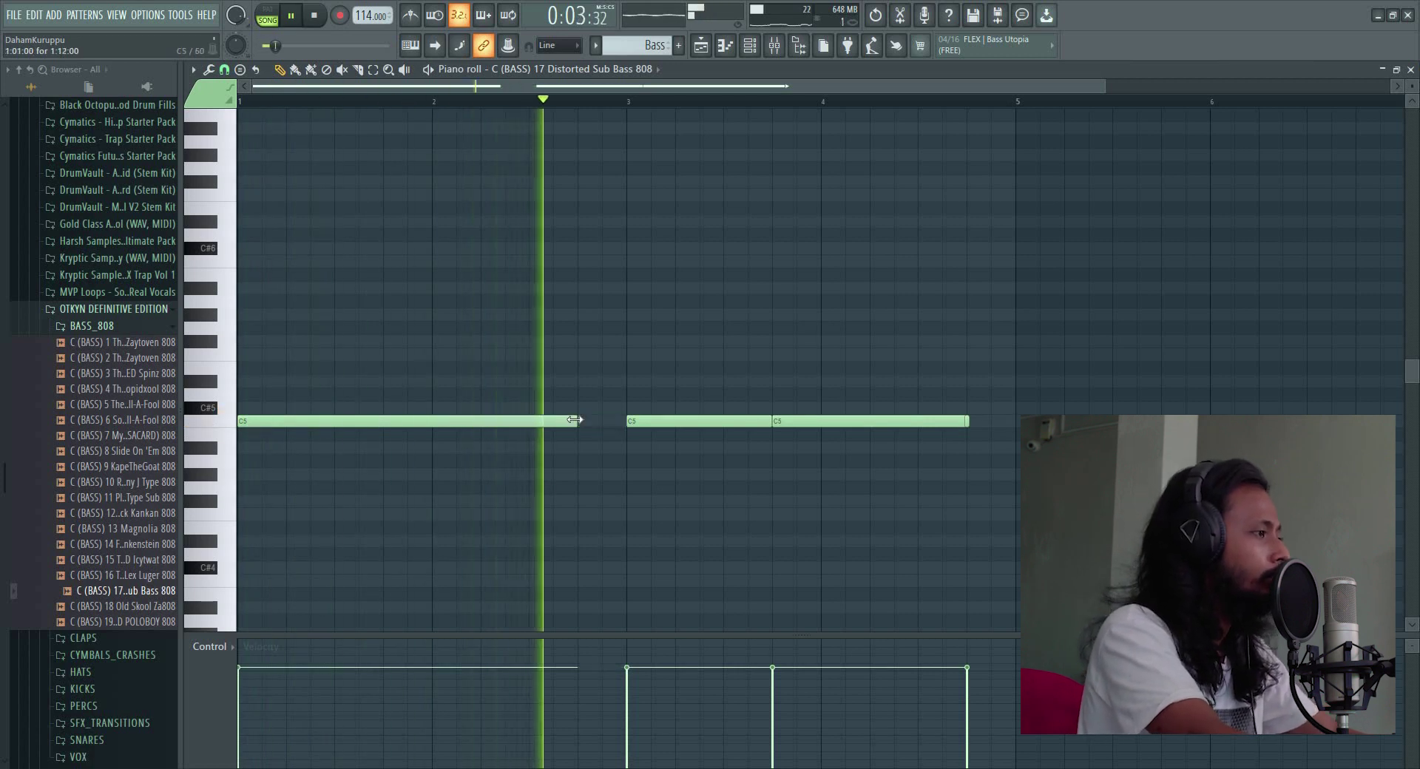
left_click(580, 382)
key("space")
key("space")
left_click_drag(909, 381, 626, 381)
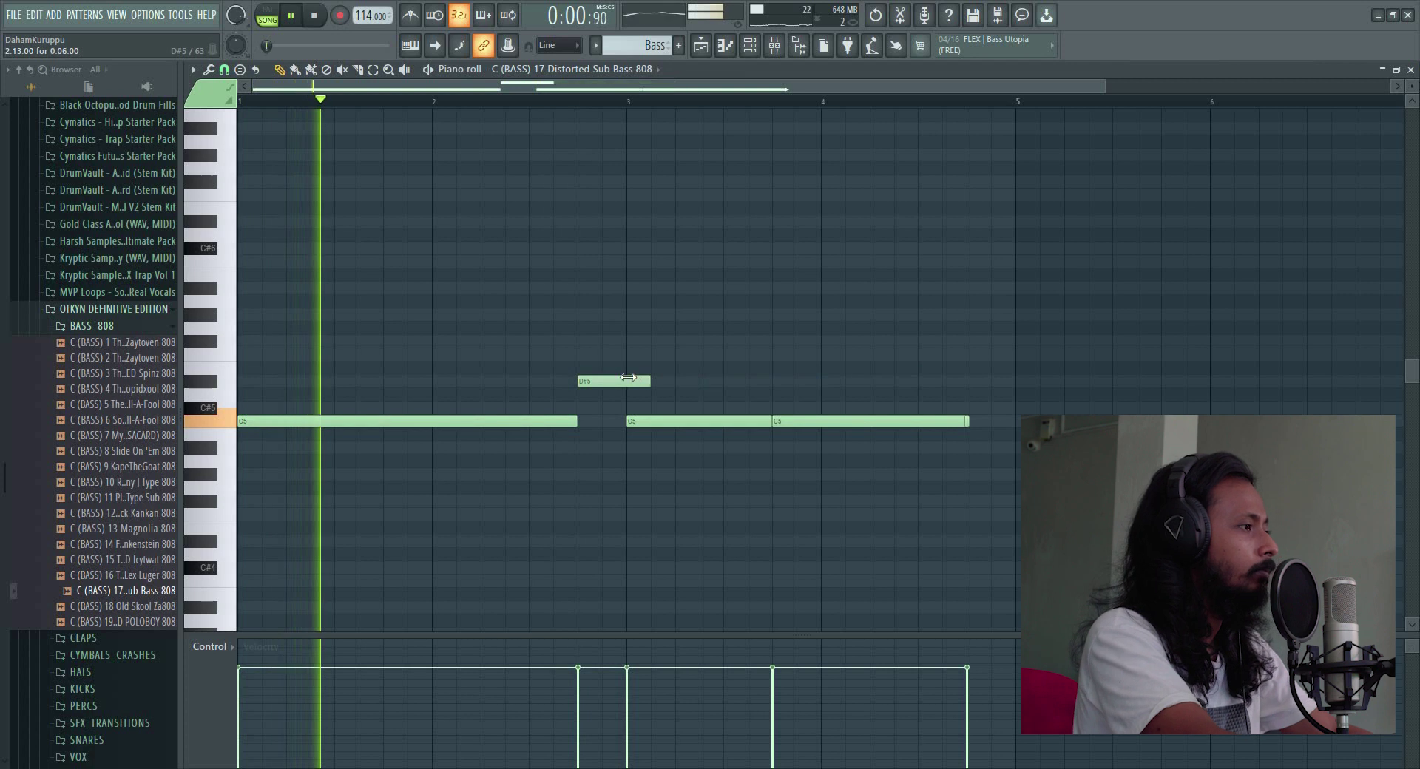
Enable the volume envelope in the Distorted Sub Bass 808 sampler and route its channel to mixer track 15
key("F6")
left_click(482, 494)
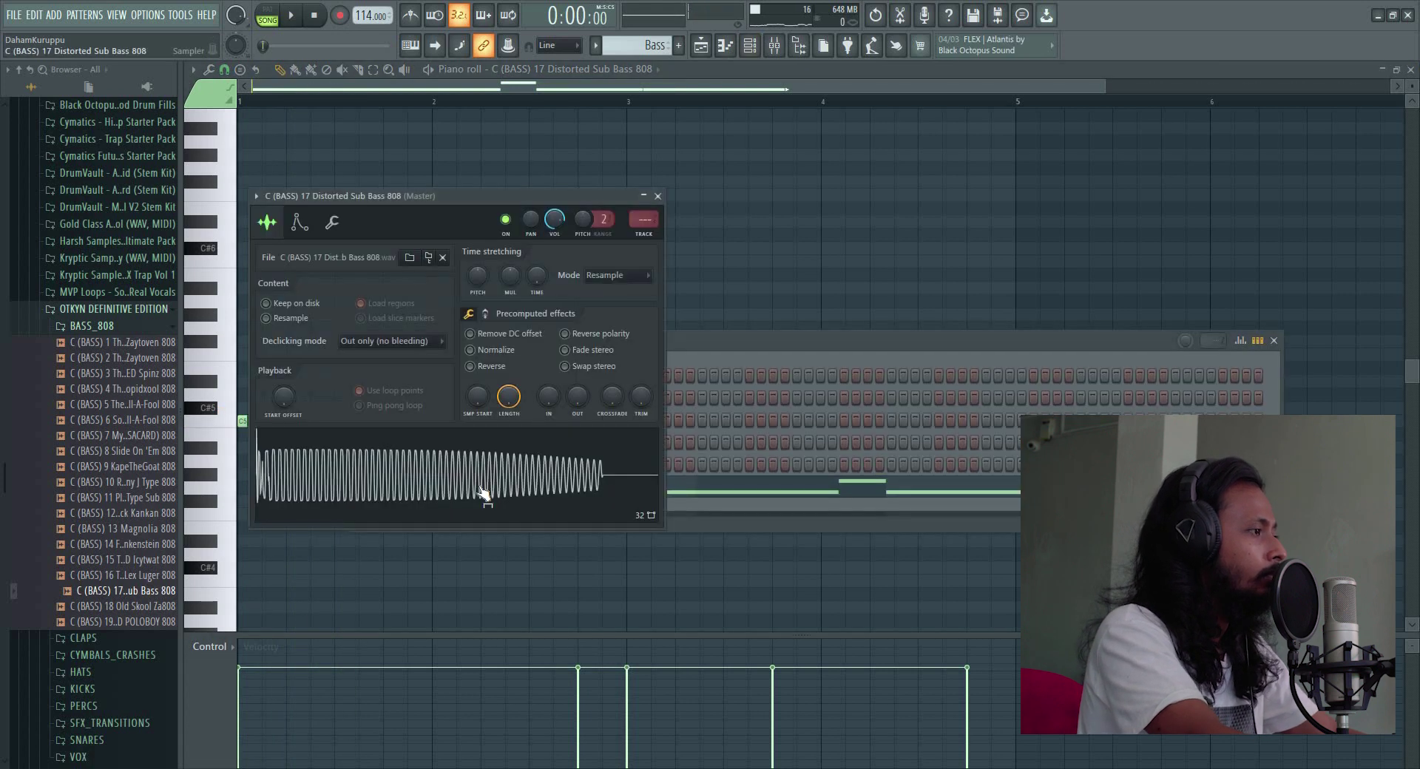
left_click(300, 220)
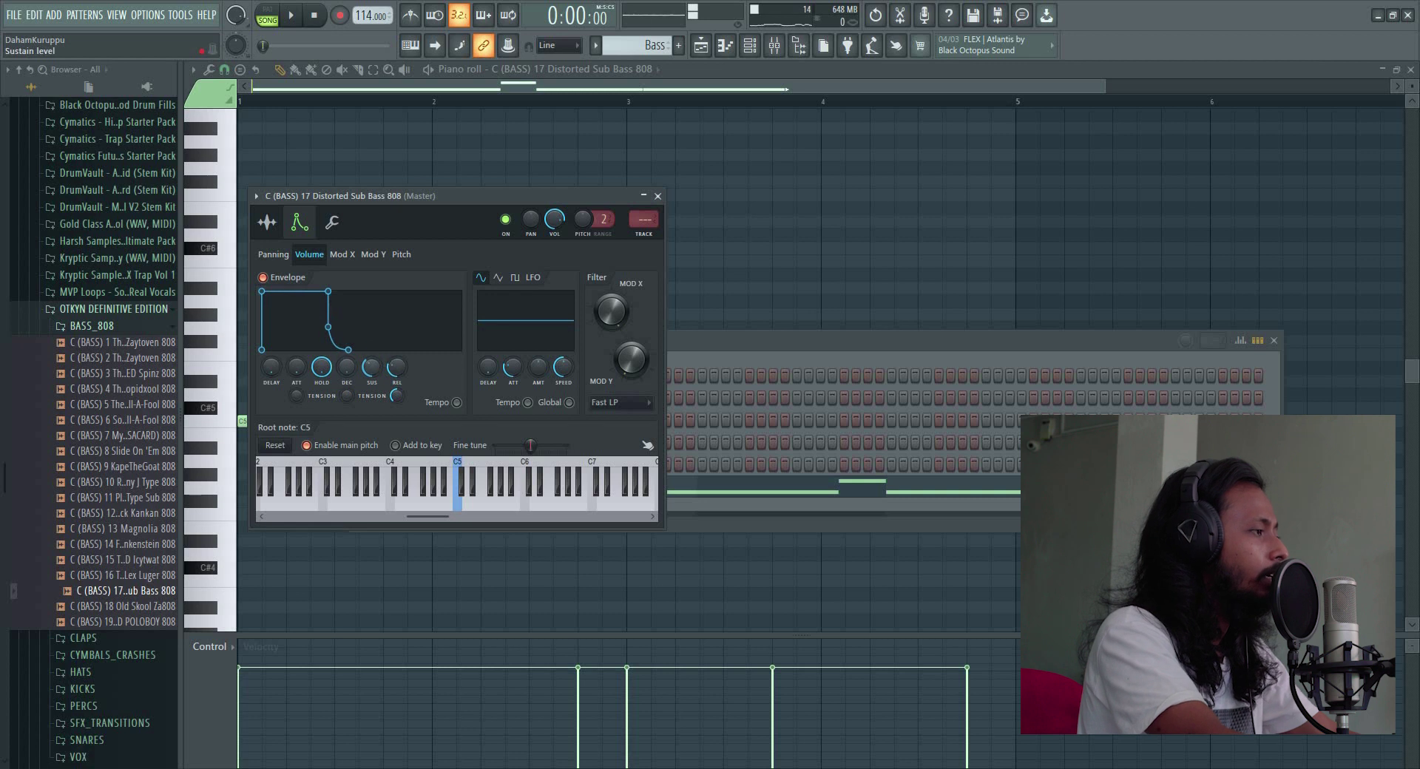
left_click(657, 198)
key("space")
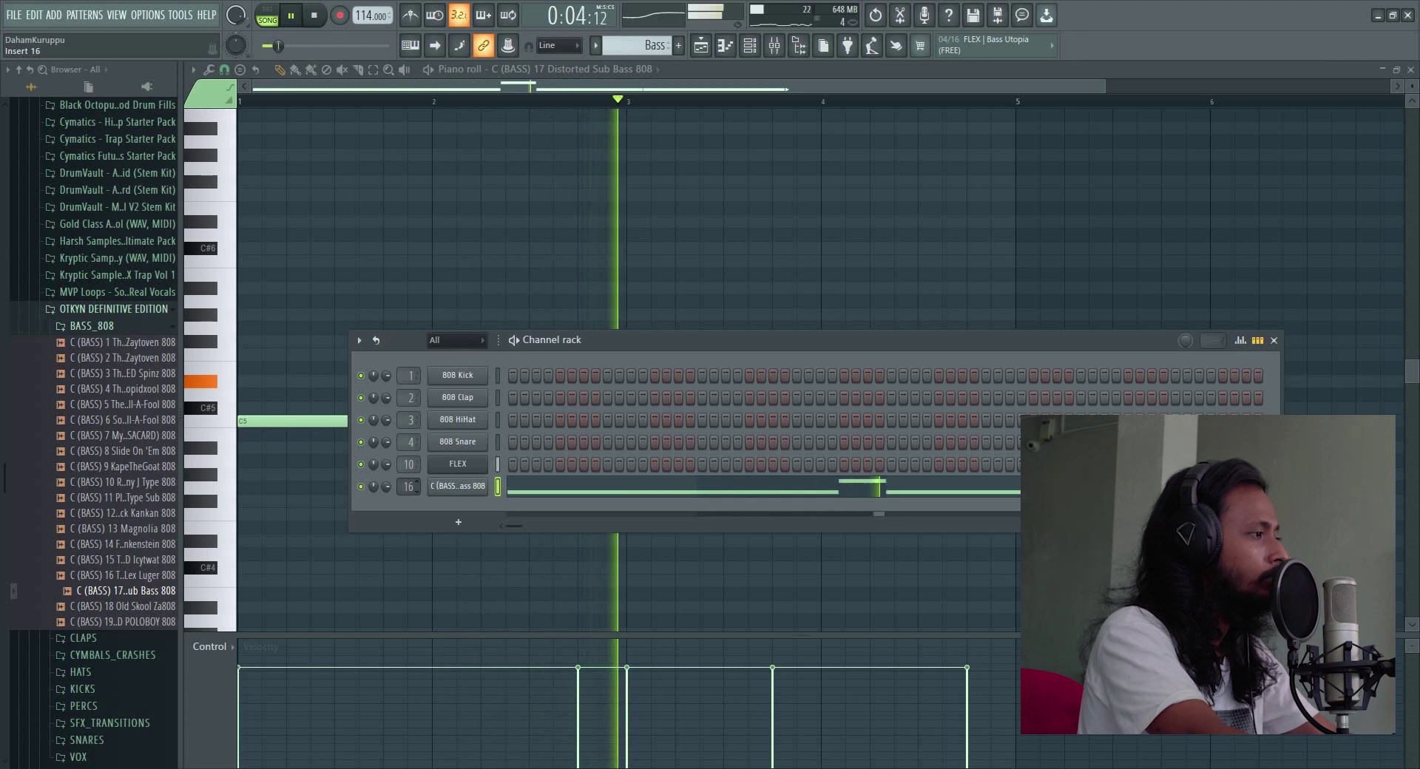
Lengthen the final bass note in bar 4 to two steps and raise it to D#5
left_click(620, 493)
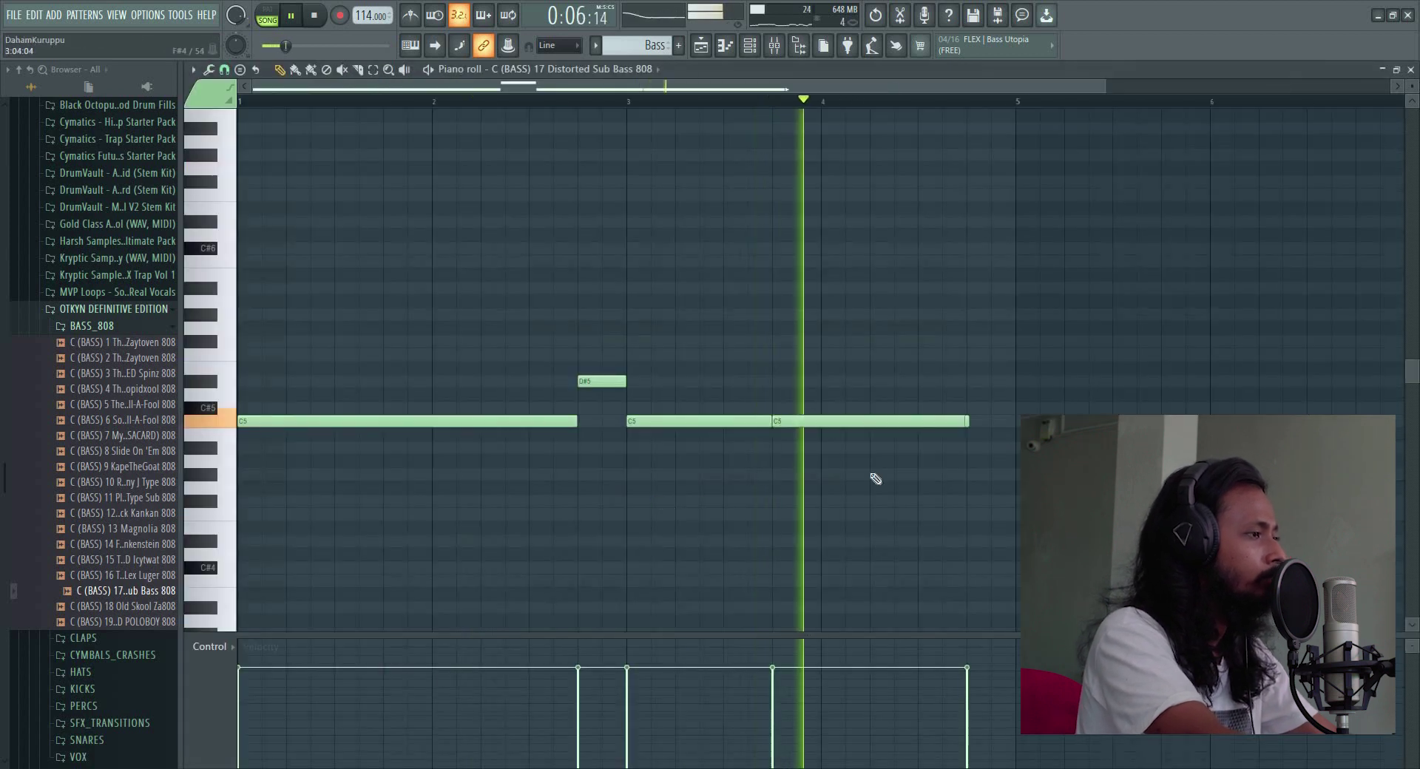
left_click(988, 421)
key("space")
left_click_drag(982, 423, 982, 381)
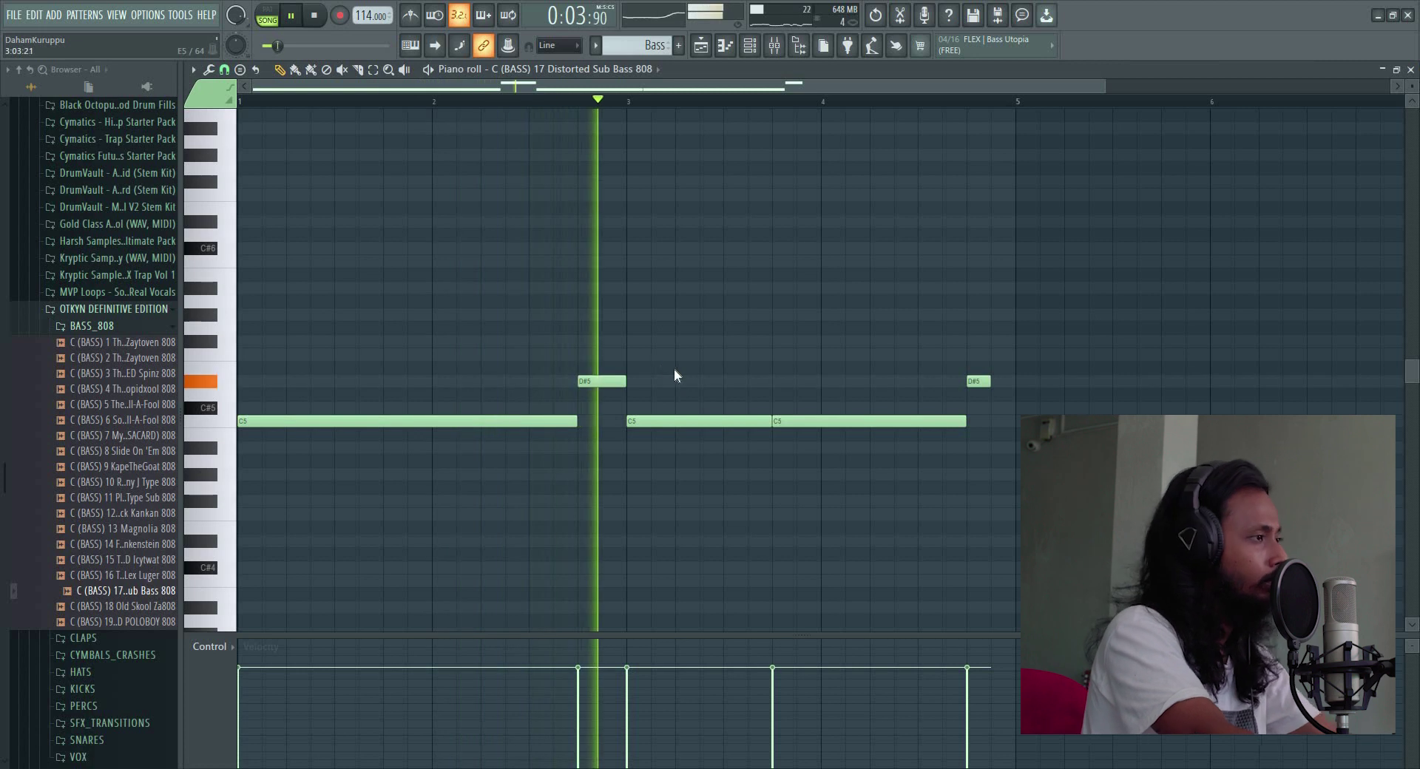
Turn Track 3 into four four-bar Bass clips and trim the first bar off the second and fourth clips
key("ctrl+s")
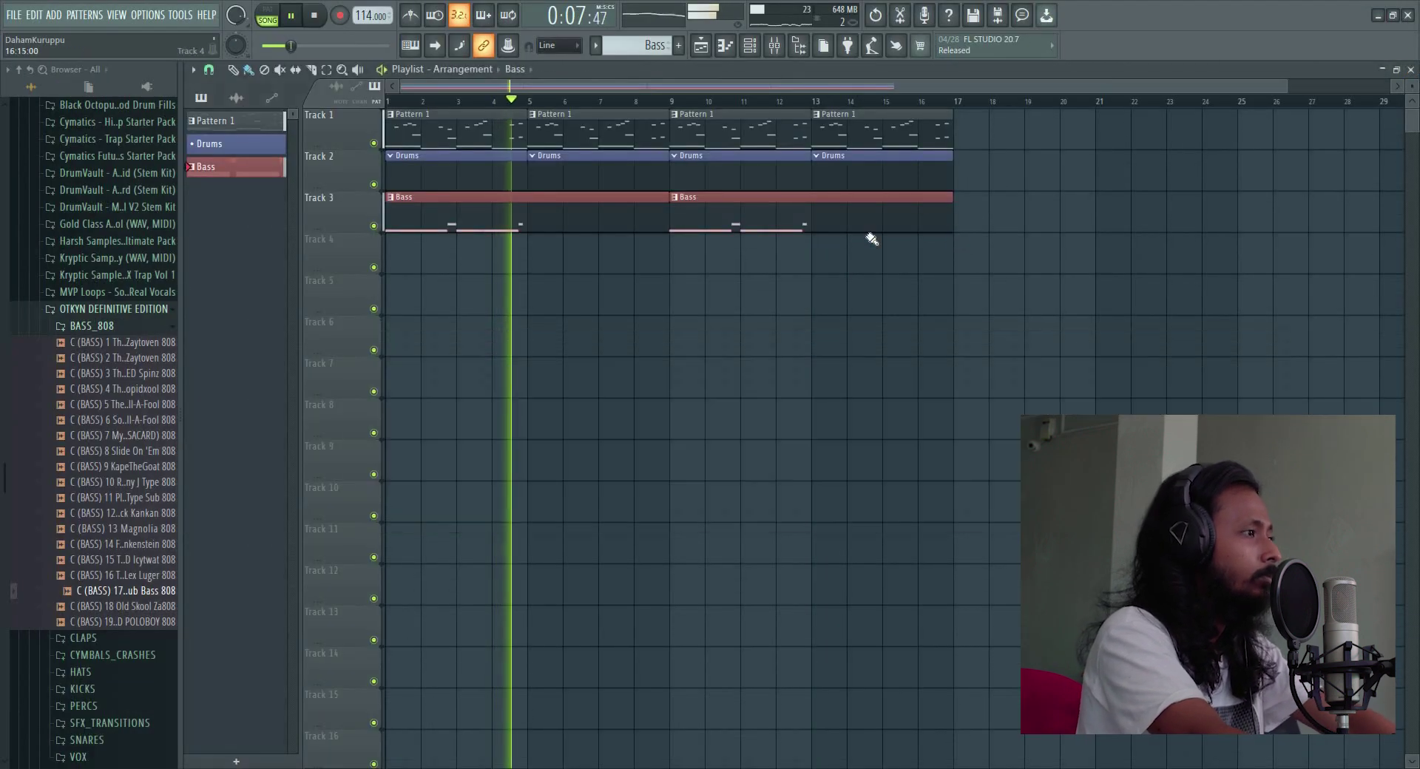
left_click_drag(976, 296, 548, 212)
left_click_drag(667, 205, 521, 204)
key("ctrl+b")
left_click(640, 326, "ctrl")
key("space")
key("space")
left_click_drag(533, 211, 550, 128)
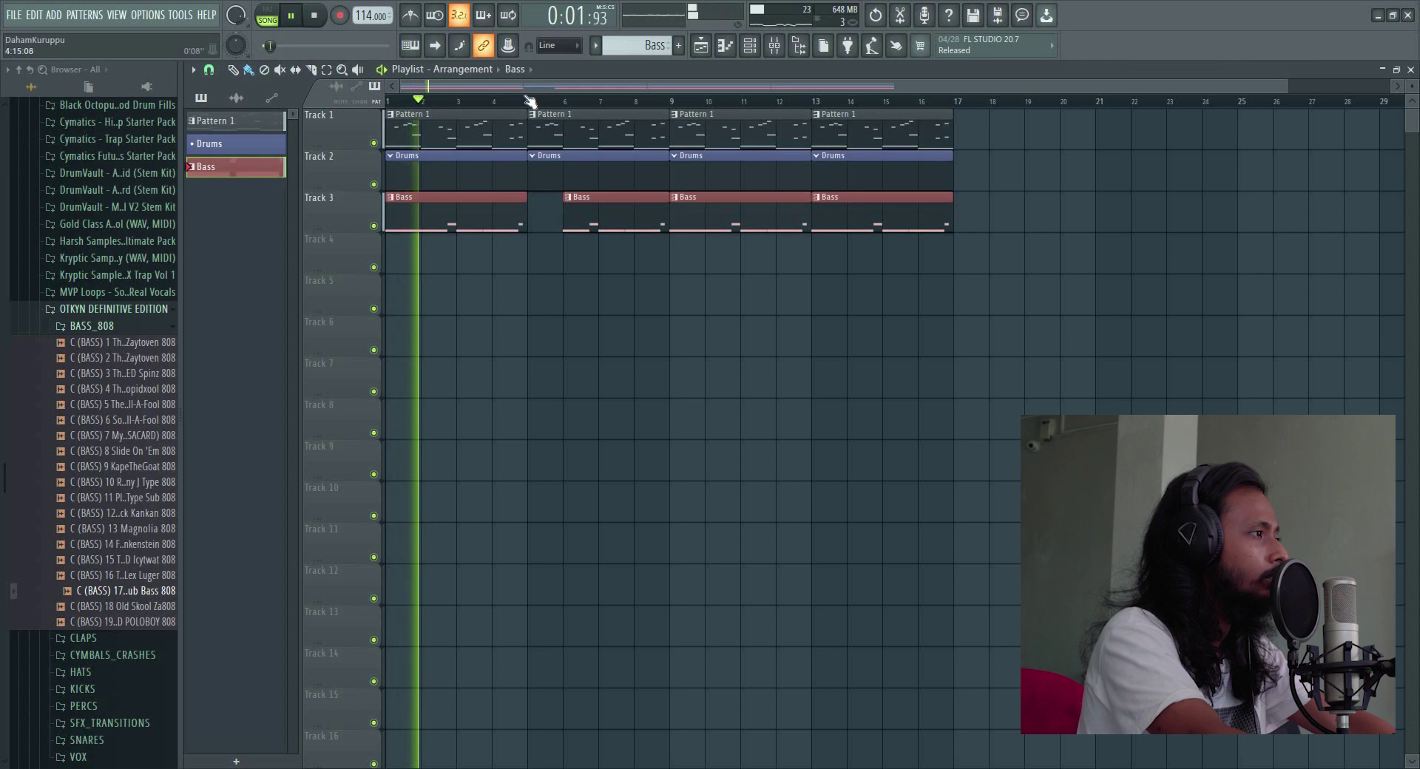
left_click_drag(813, 212, 864, 206)
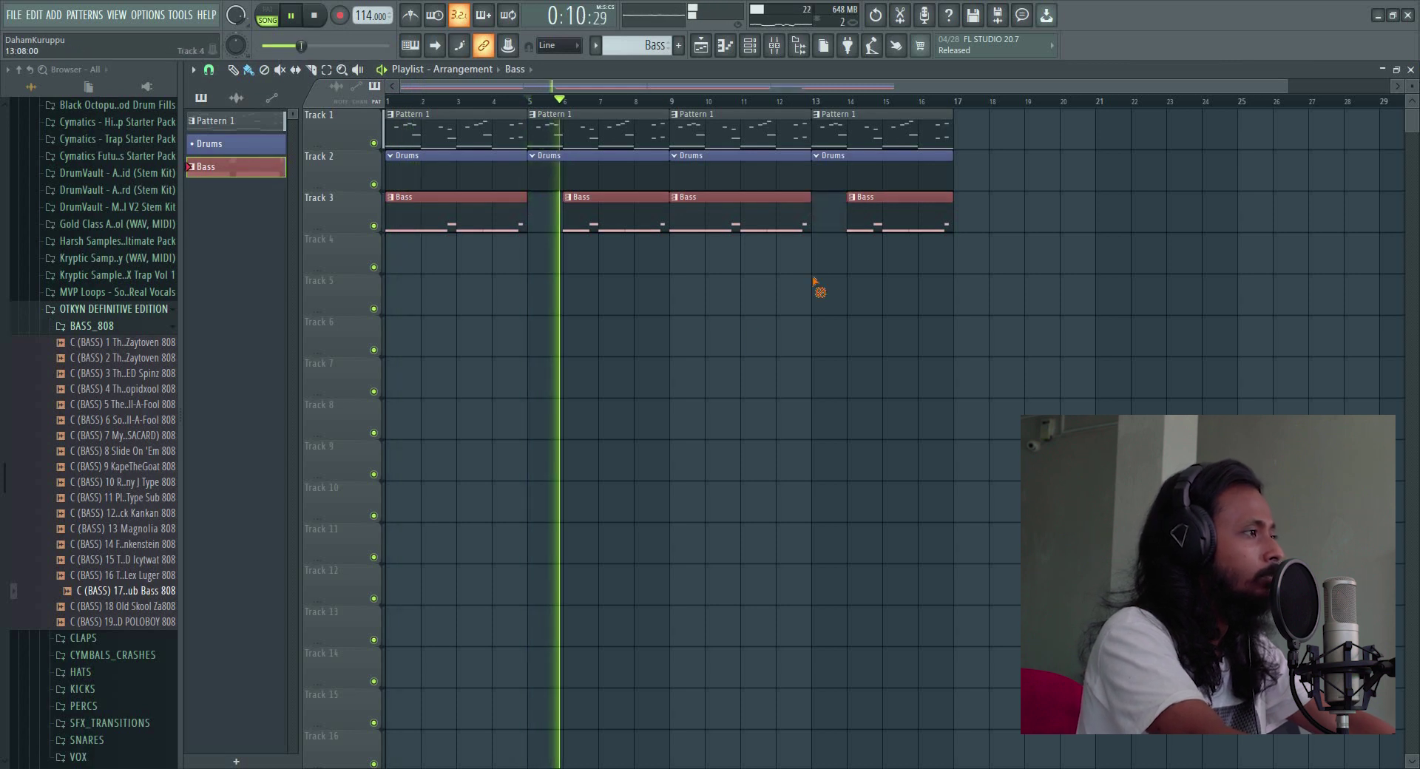
Save the project as "20 tute c# major" in the fl chosen folder on drive F
key("ctrl+s")
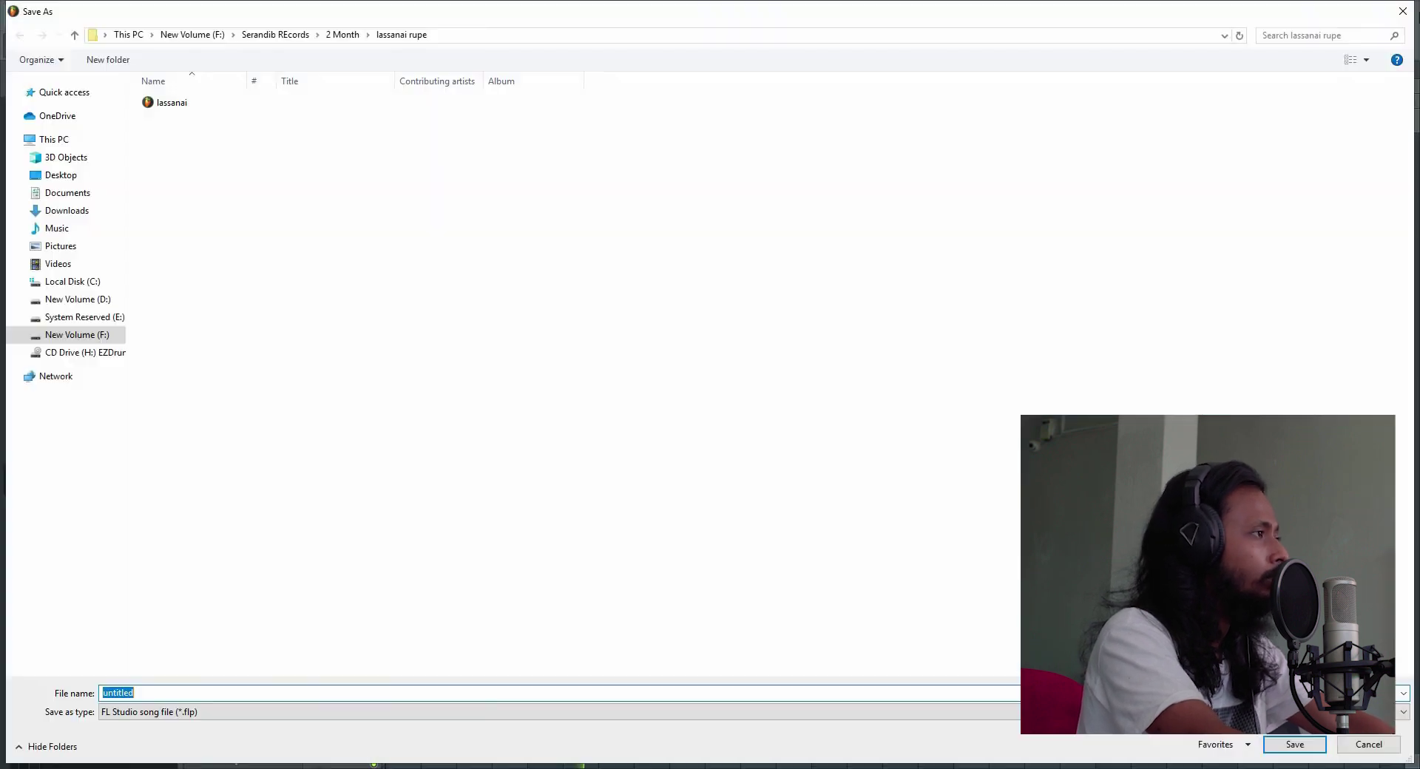
left_click(1411, 7)
key("ctrl+s")
left_click(68, 336)
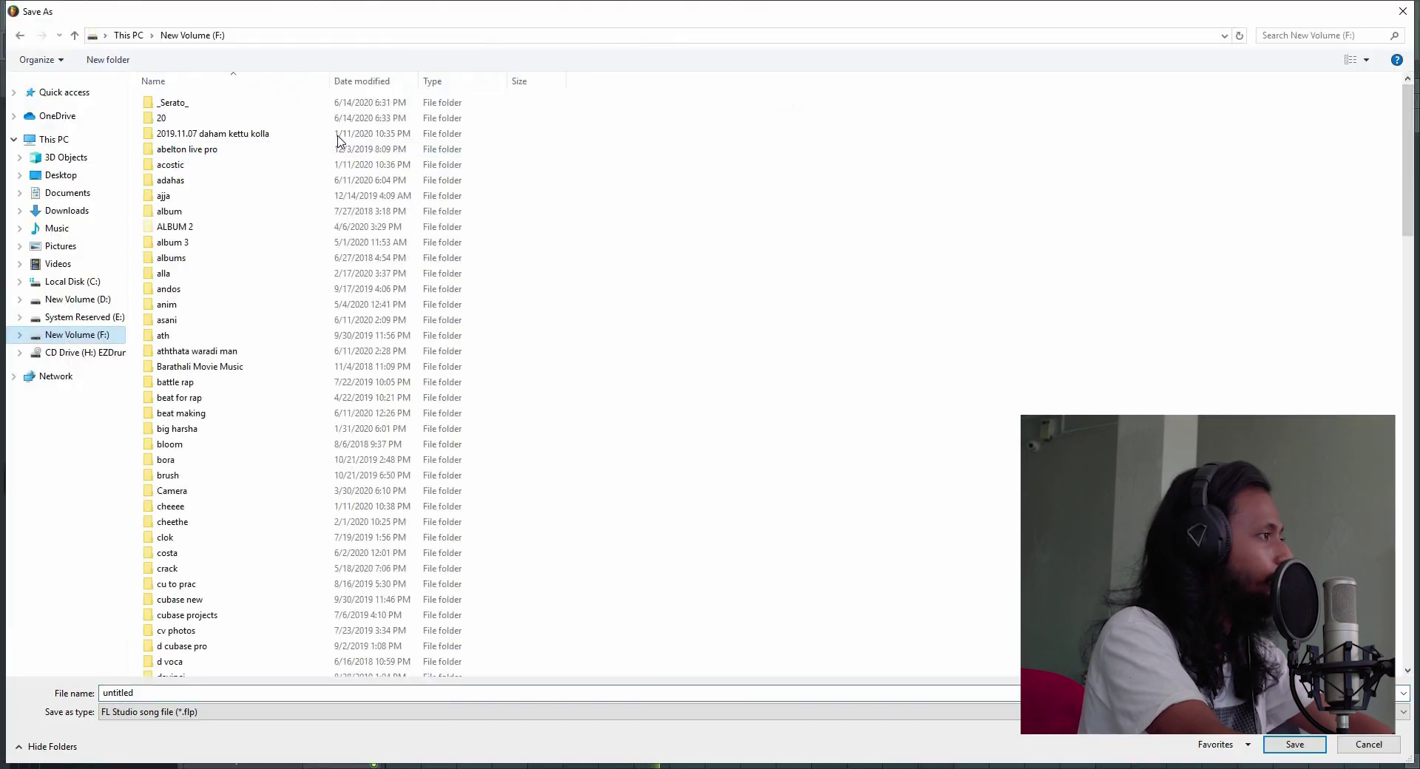
left_click(206, 509)
scroll(222, 547, "down", 6)
scroll(225, 592, "down", 4)
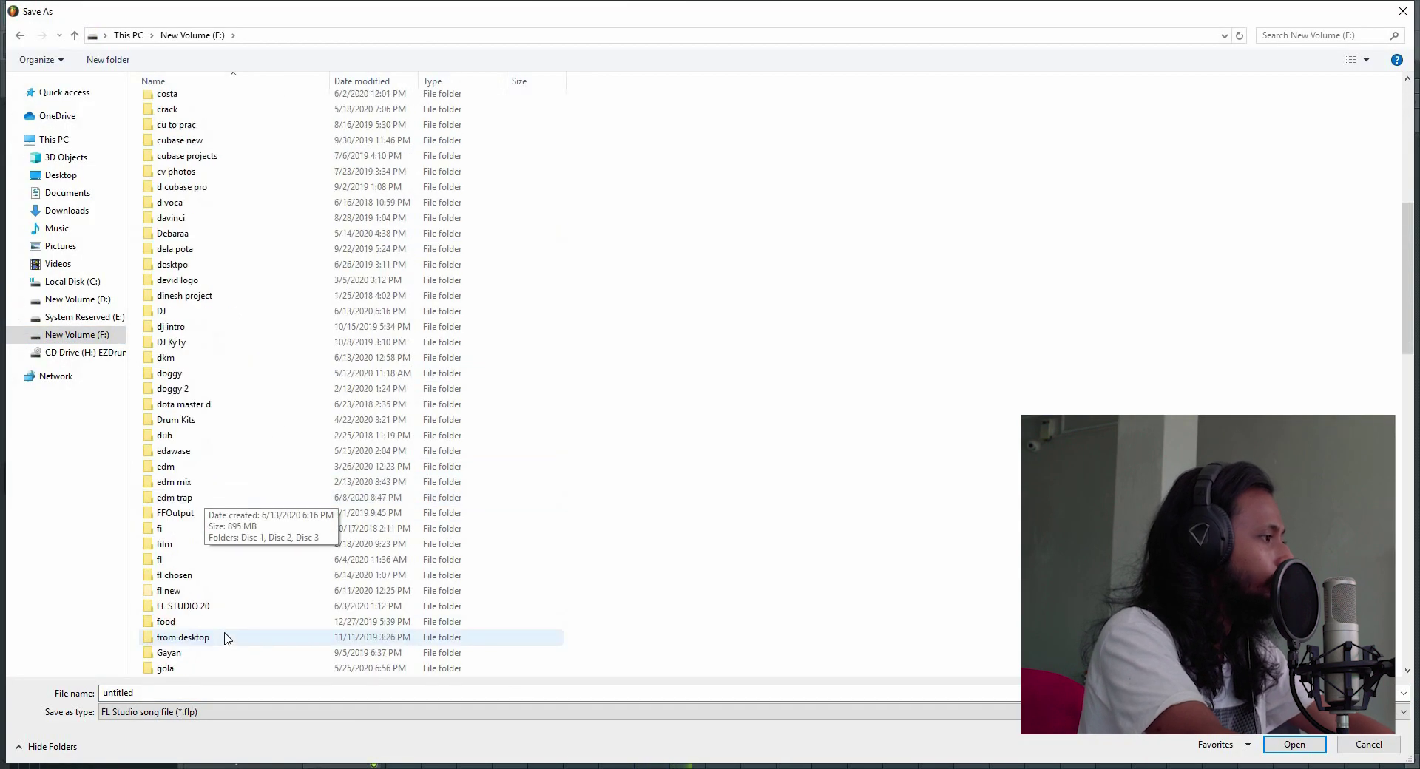
left_click(175, 575)
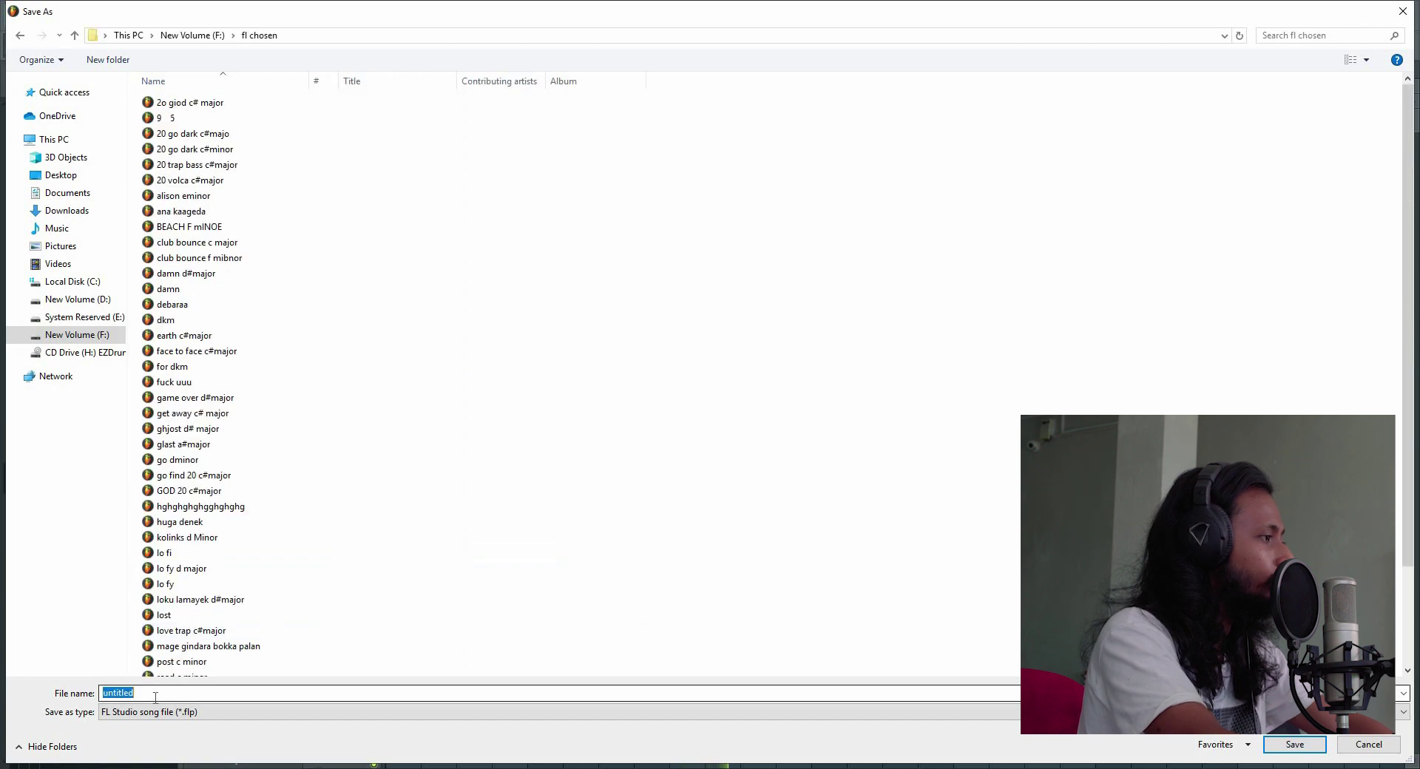
type("20")
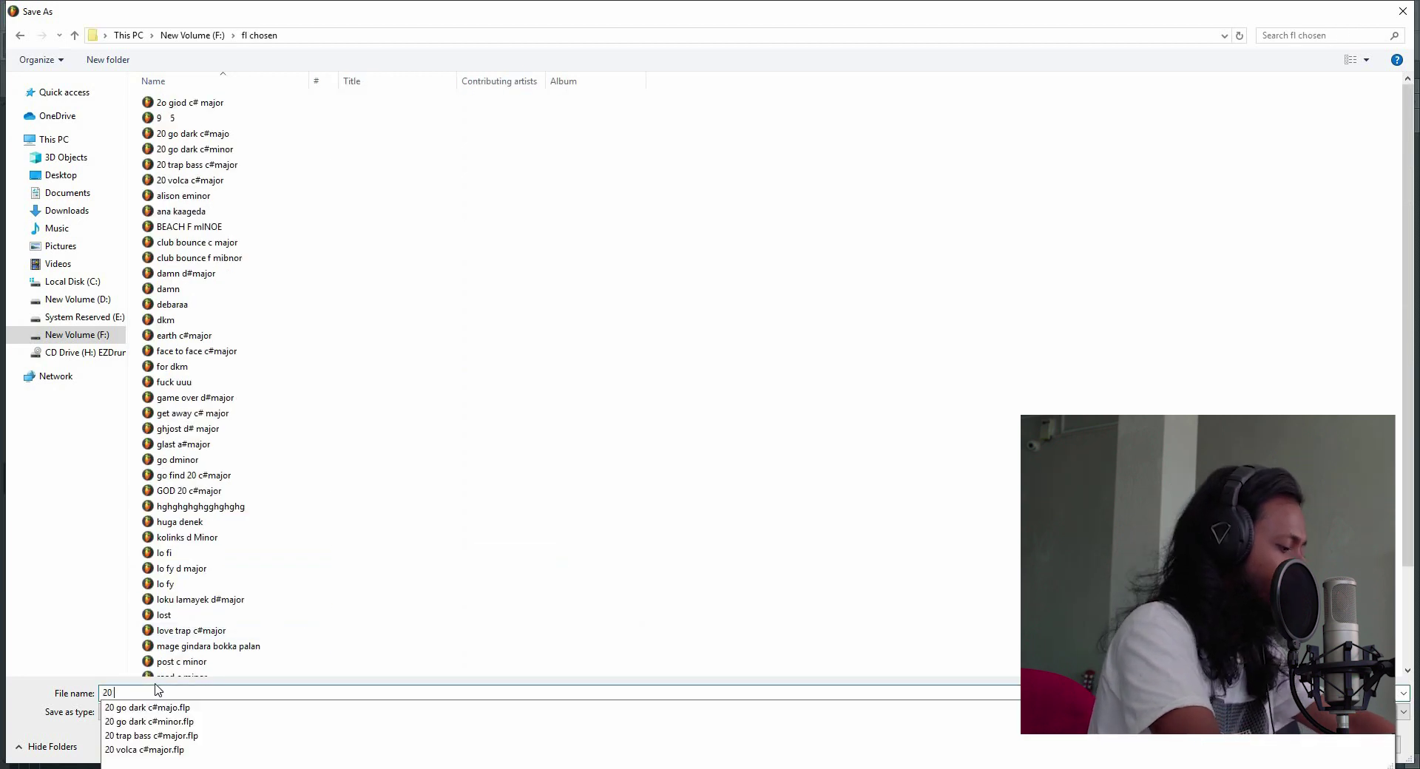
type(" tute c# major")
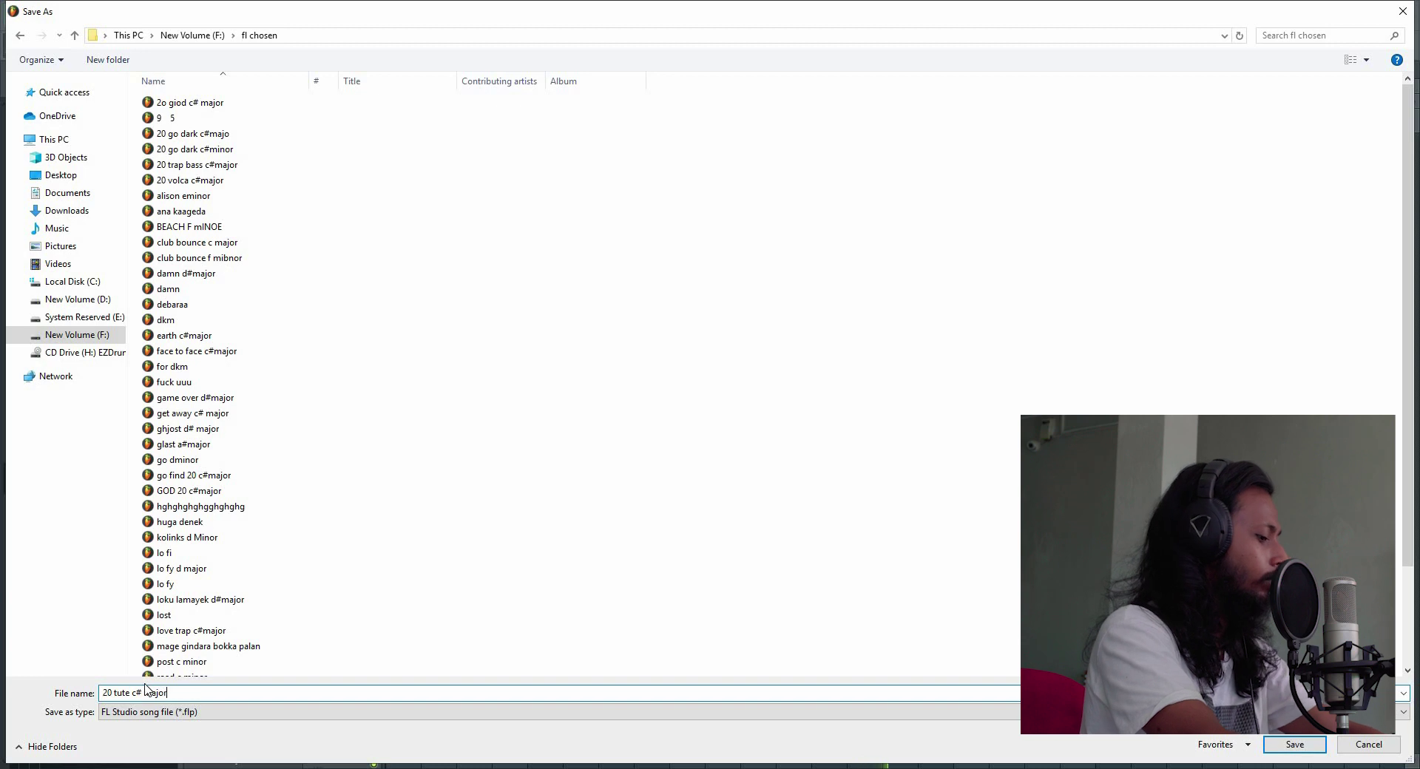
key("Return")
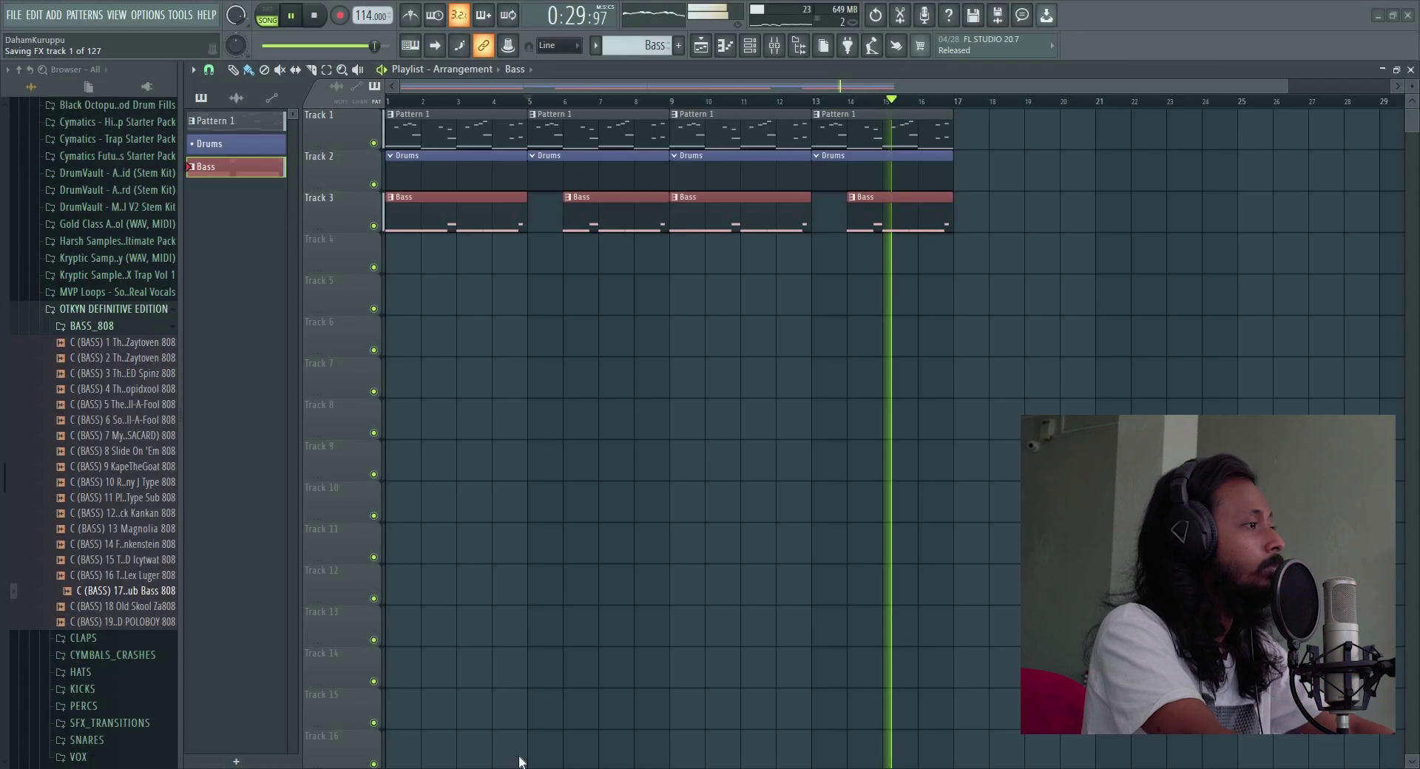
key("space")
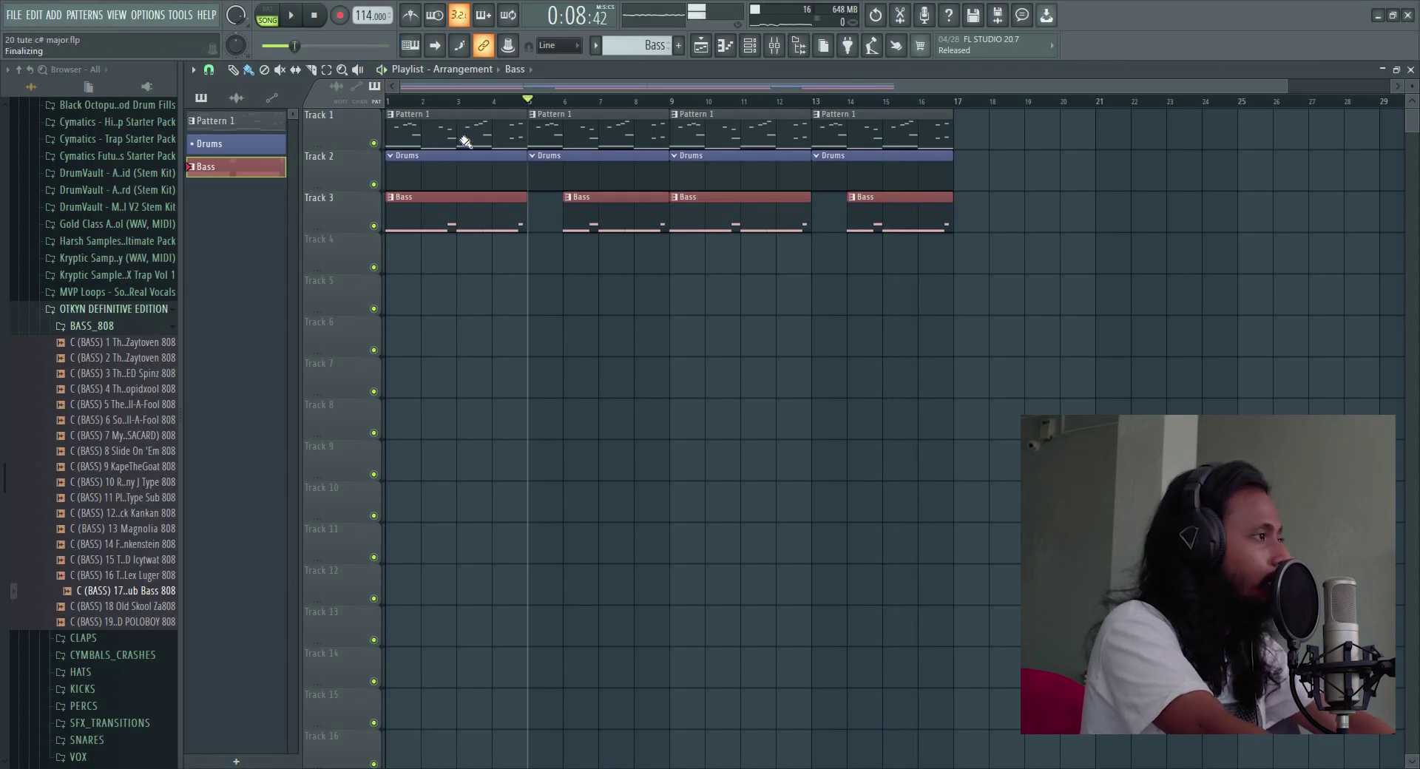
left_click(754, 49)
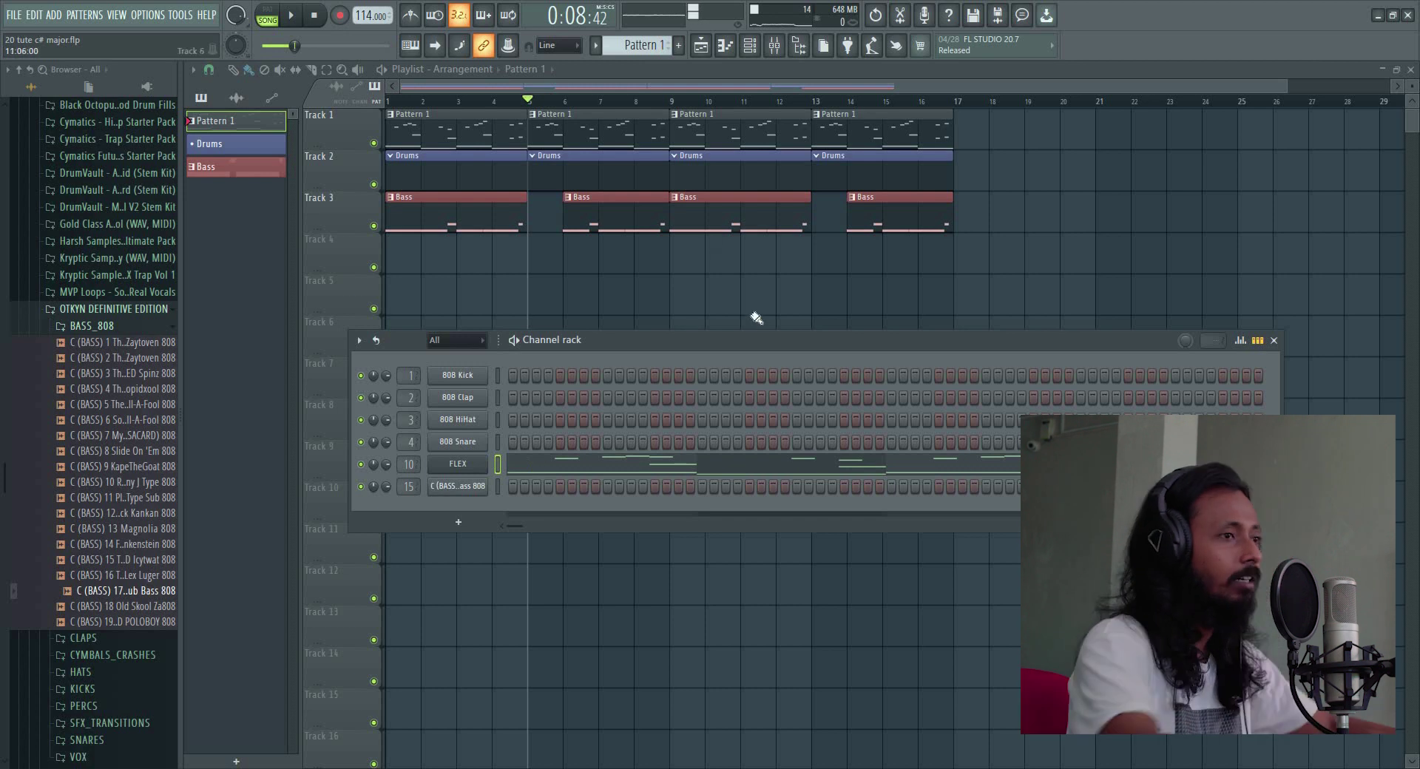
key("F6")
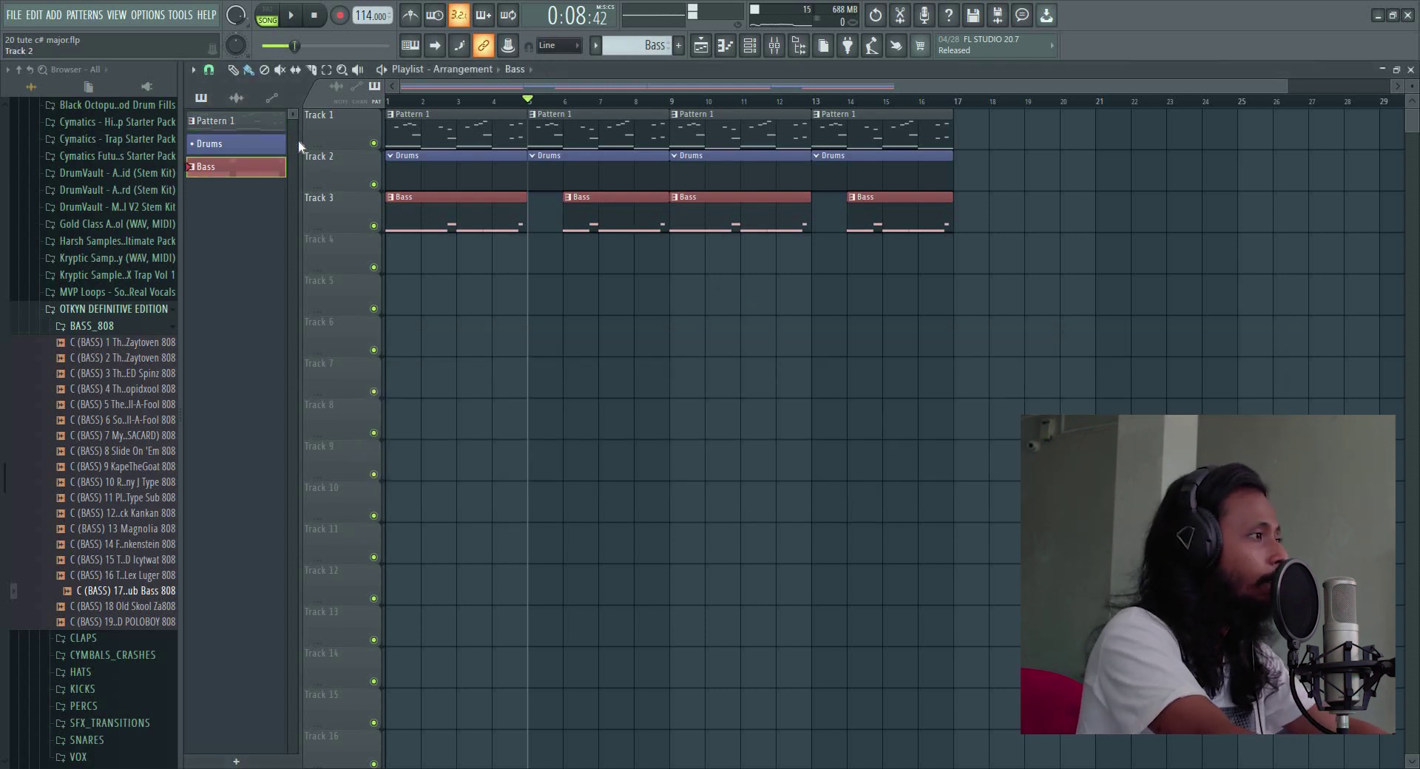
Set the playlist snap to Beat and extend the starts of the second and fourth Bass clips two beats earlier
left_click(209, 70)
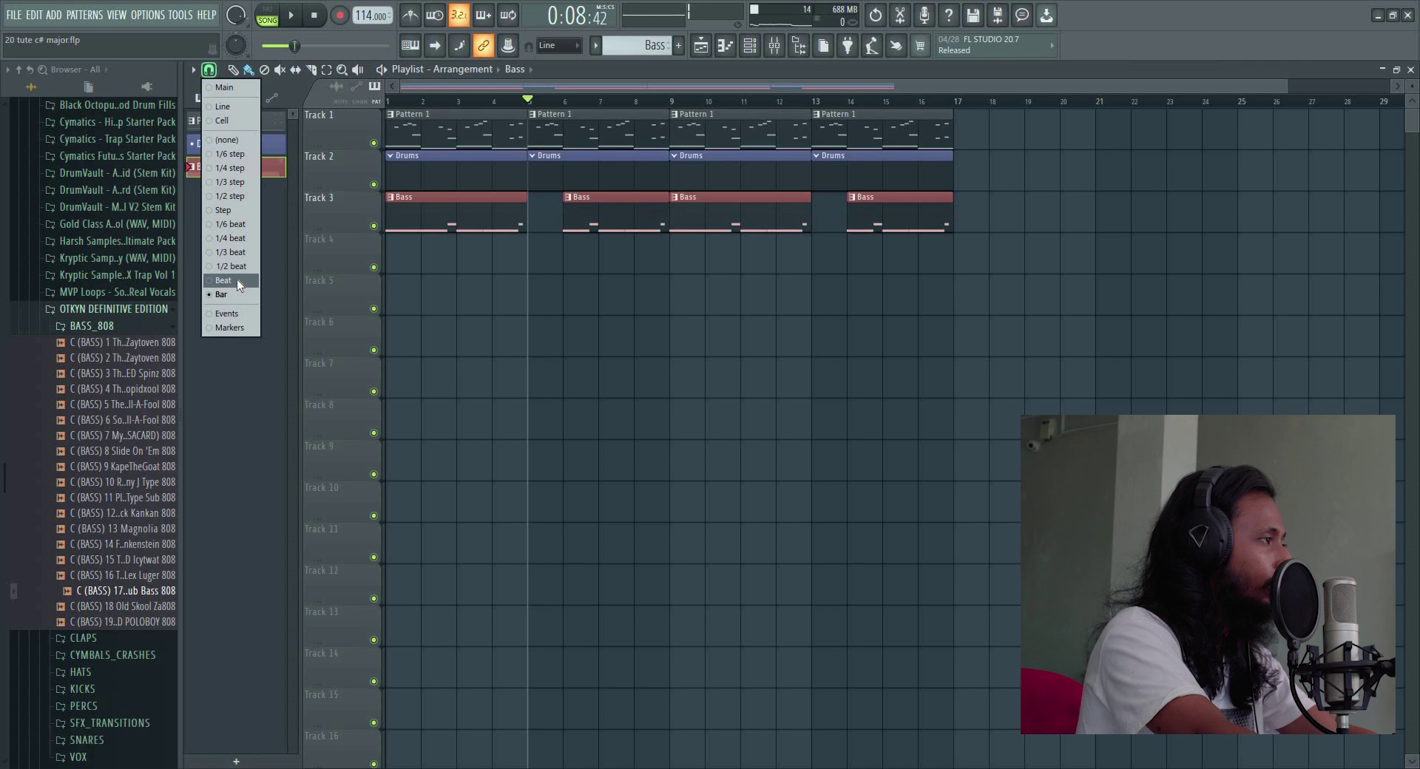
left_click(235, 281)
left_click_drag(861, 229, 847, 214)
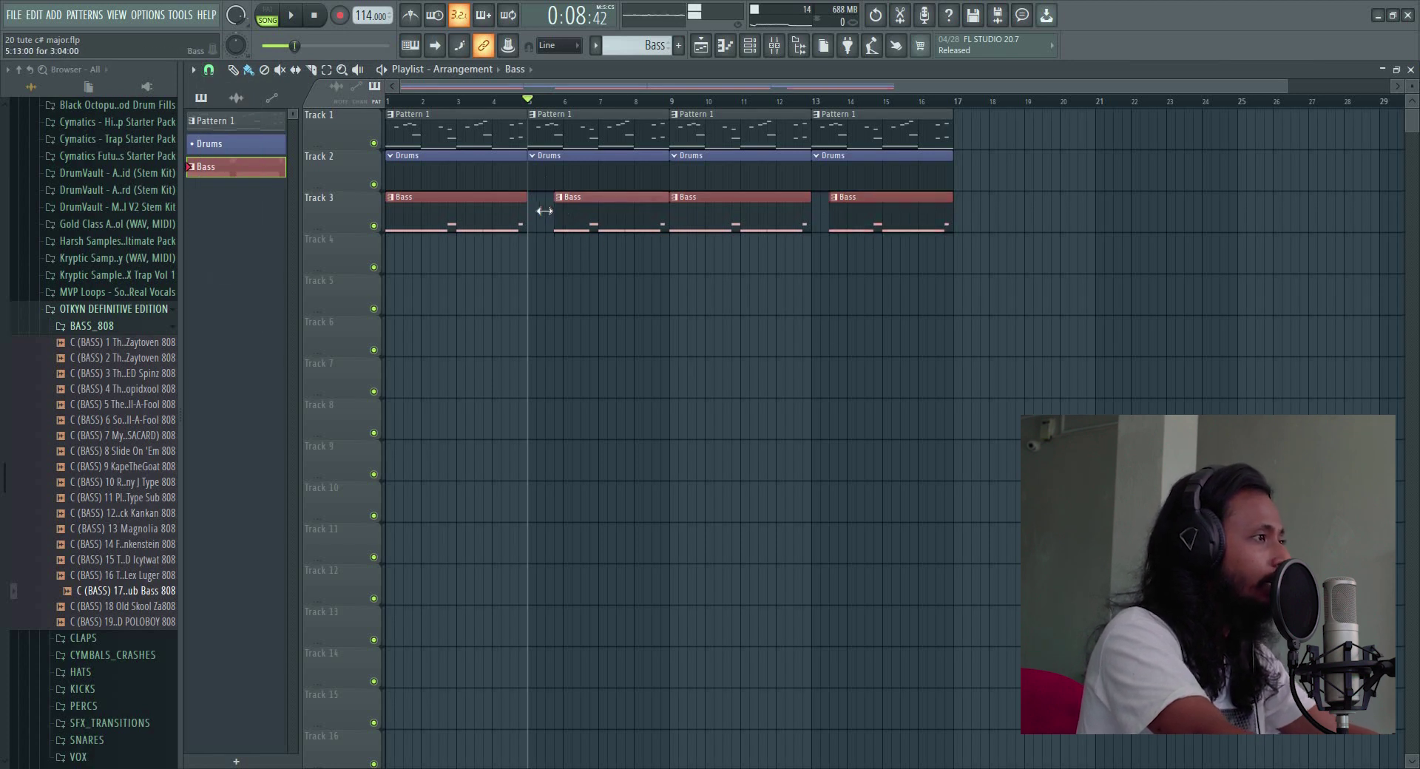
key("space")
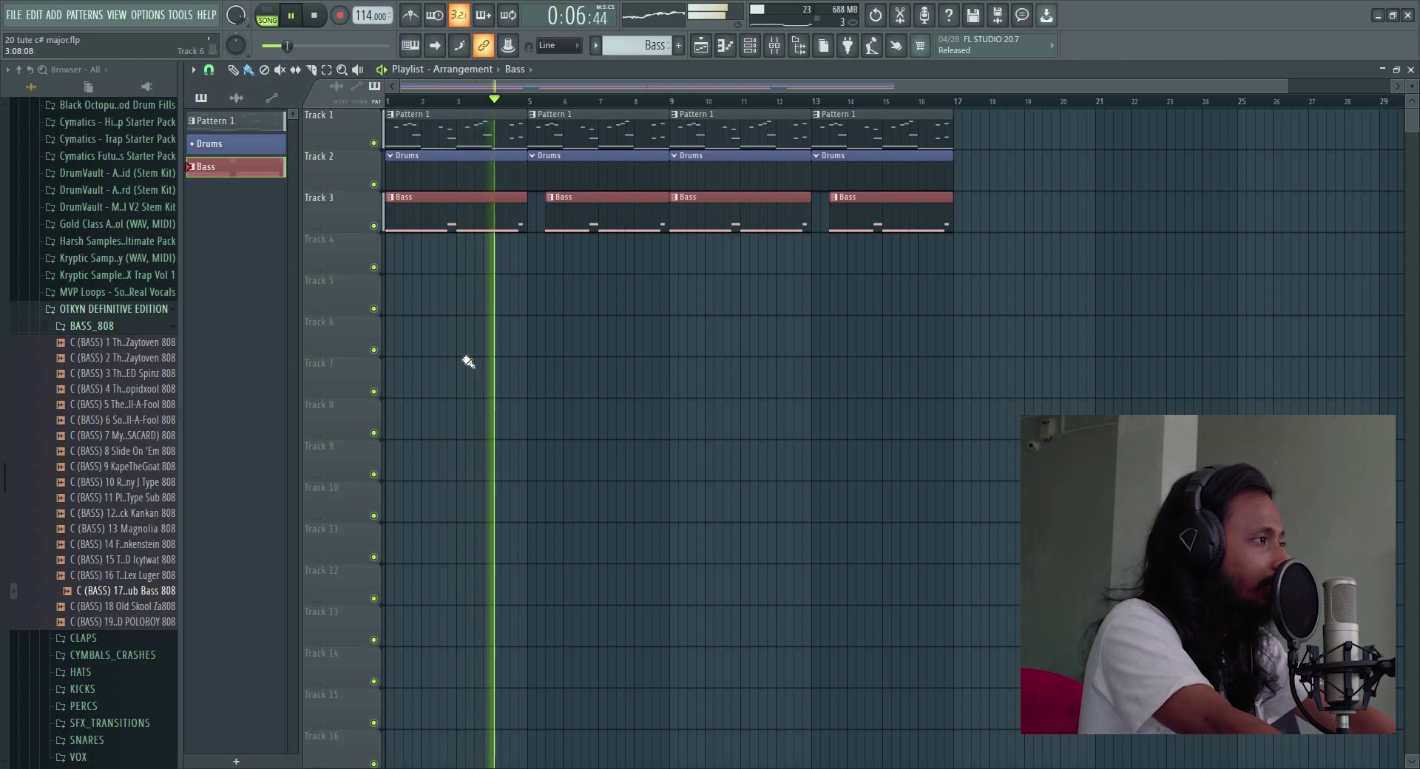
Program the 808 Kick in the Drums pattern on steps 1, 13, 33, 45 and 61
left_click(507, 156)
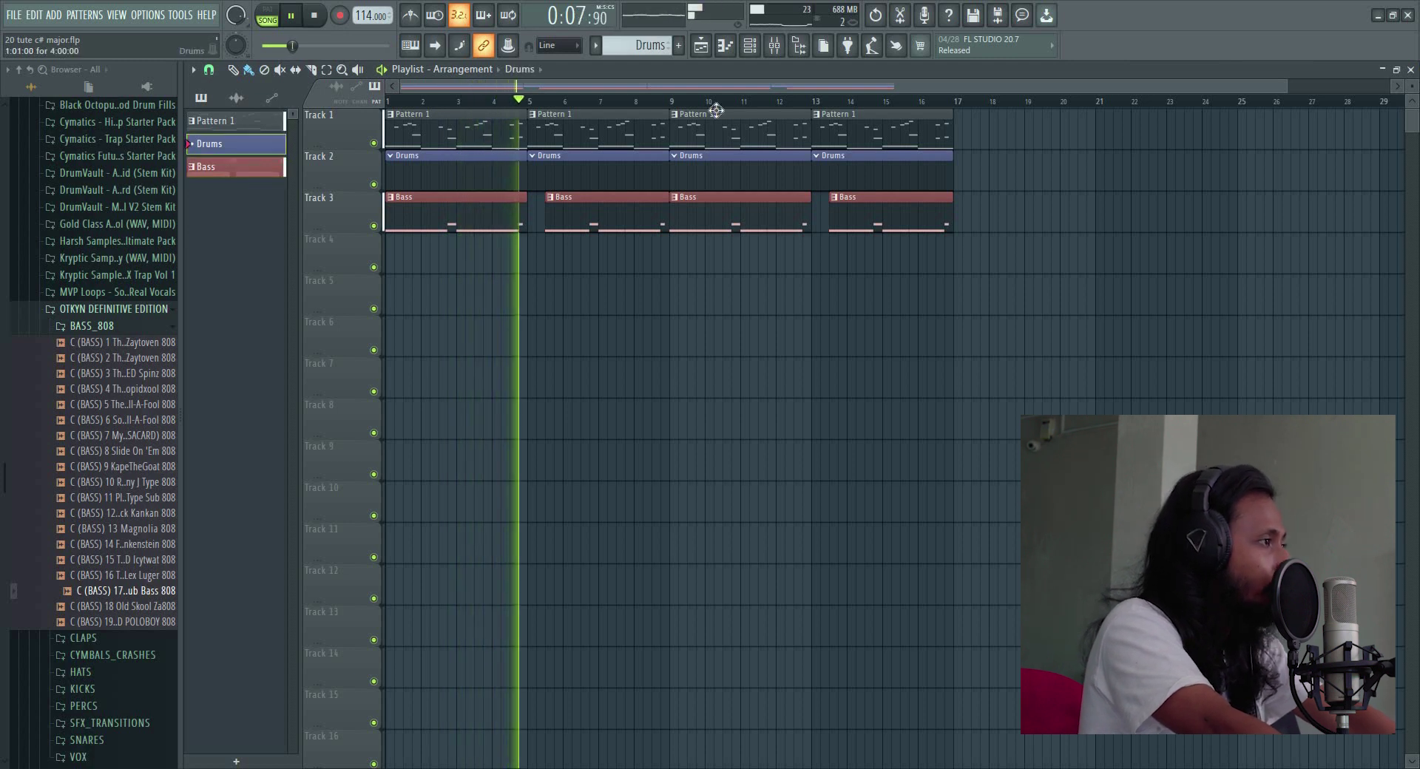
left_click(749, 45)
key("space")
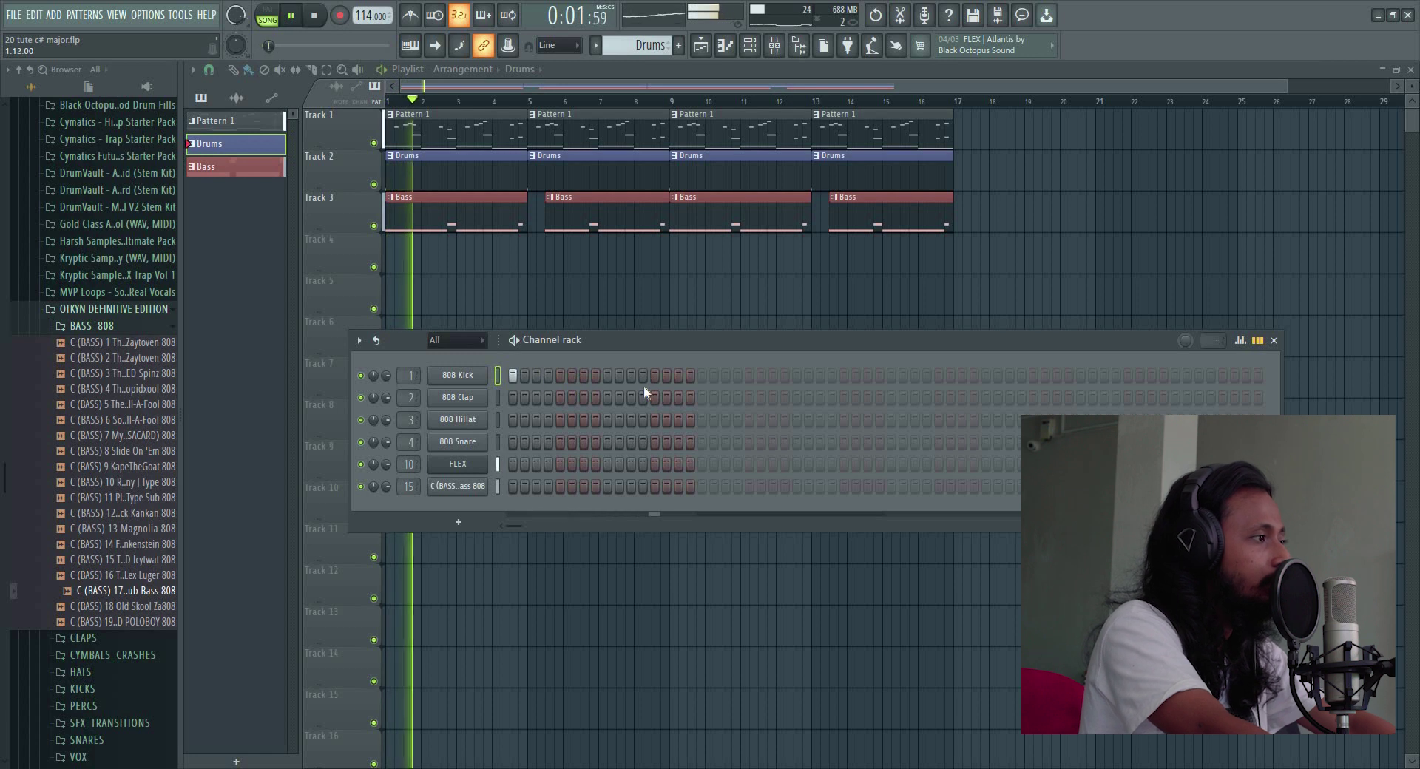
left_click(892, 377)
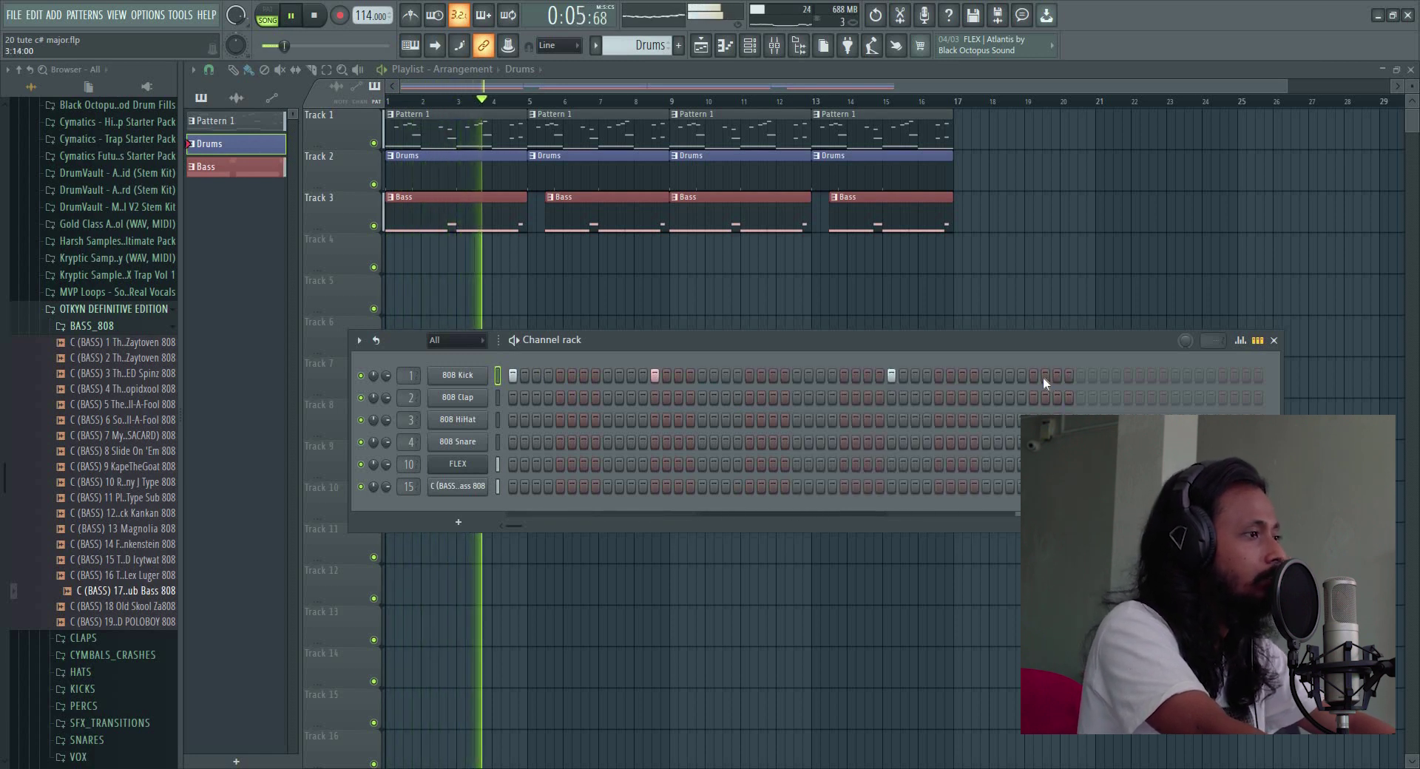
left_click(1199, 375)
left_click(1222, 376)
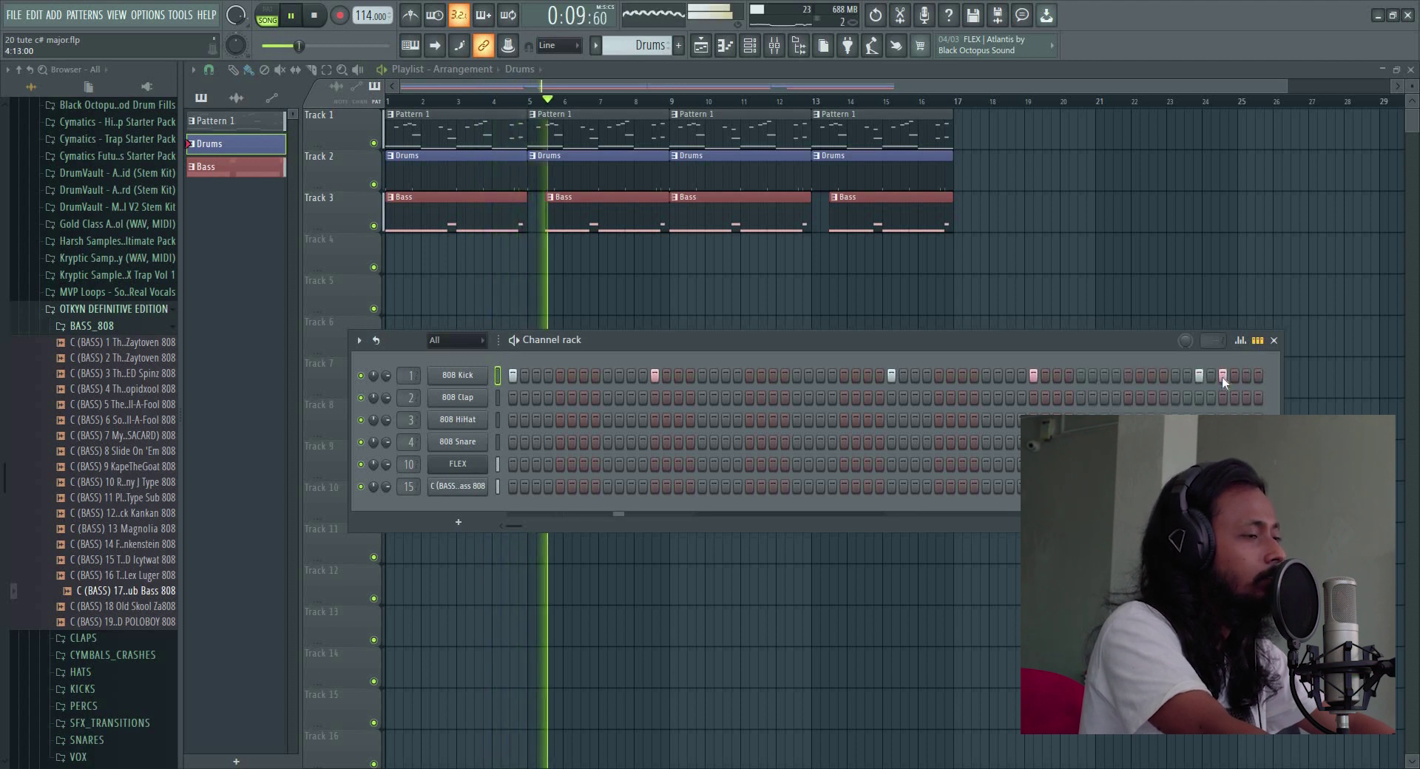
left_click(1199, 375)
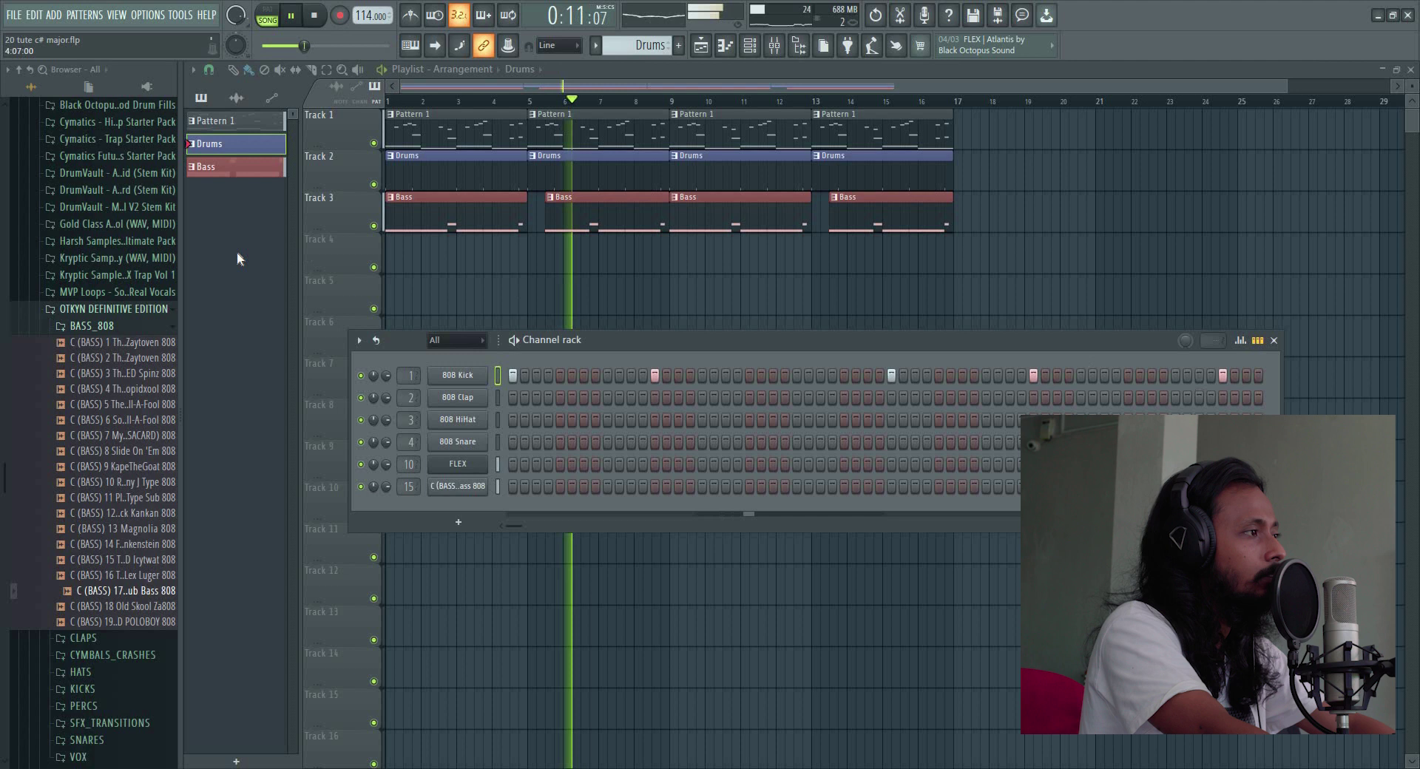
Replace the 808 Kick sample with A (KICK) Hit Kick from the OTKYN DEFINITIVE EDITION kit's KICKS folder
left_click(96, 325)
left_click(82, 393)
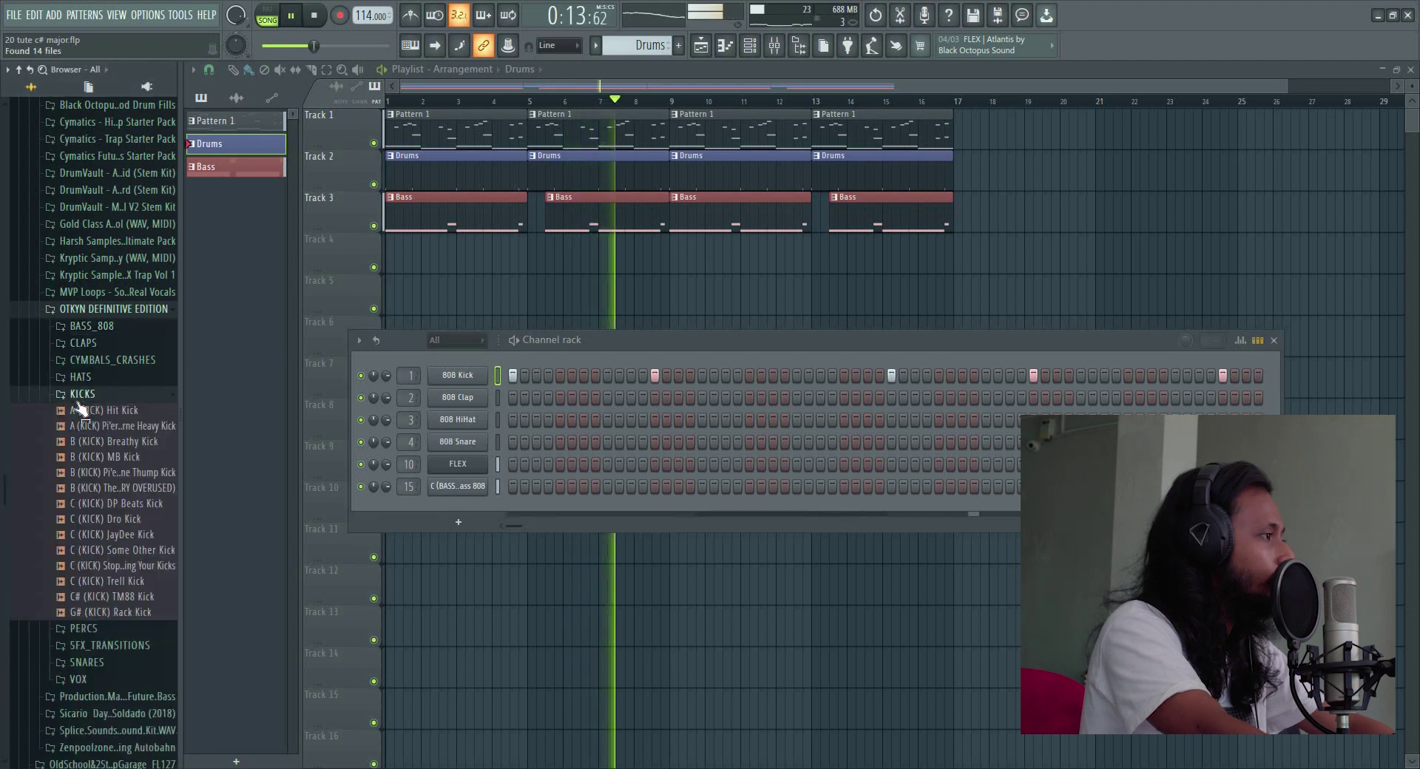
left_click(103, 410)
left_click_drag(95, 423, 472, 378)
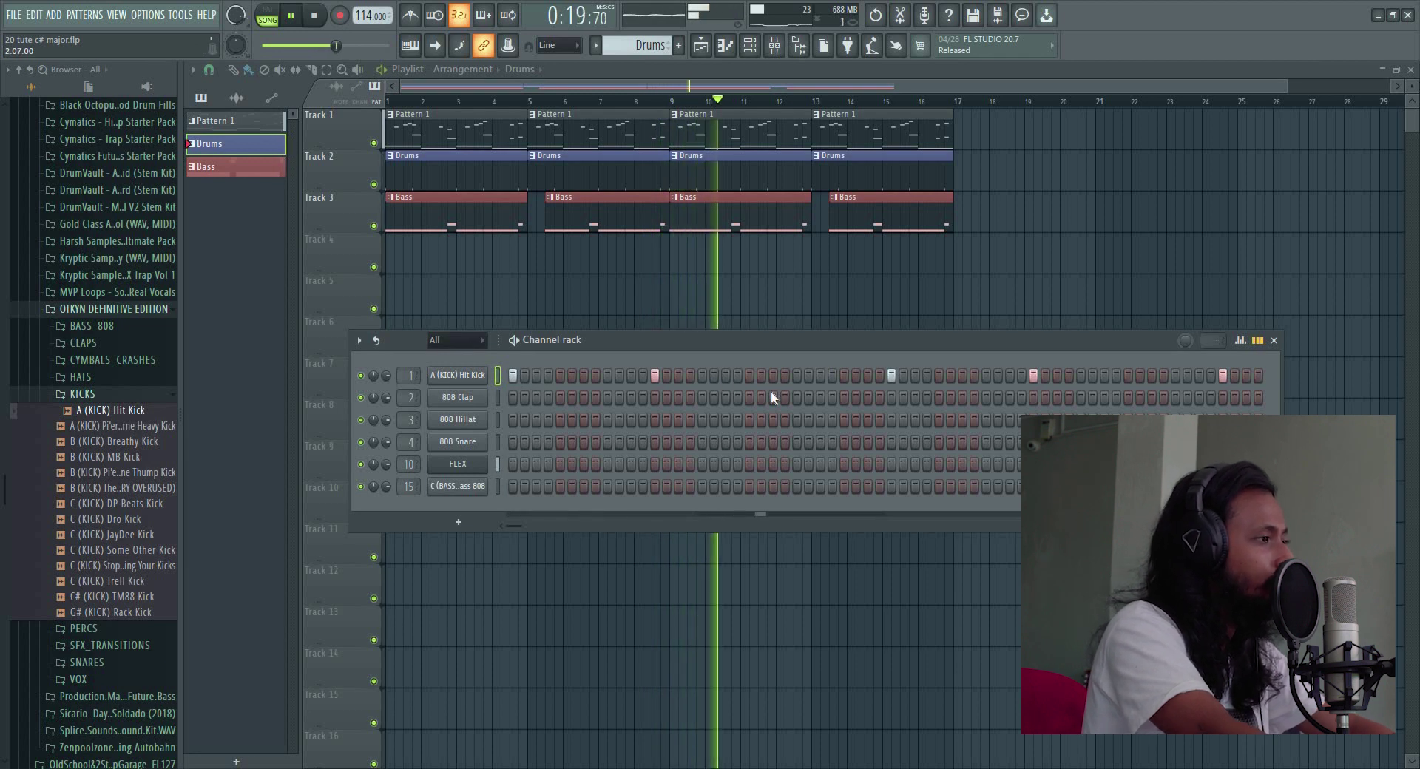
Add further kick hits on steps 27, 29, 55 and 57 of the Drums pattern during playback
left_click(820, 375)
left_click(844, 375)
left_click(1152, 375)
left_click(1175, 374)
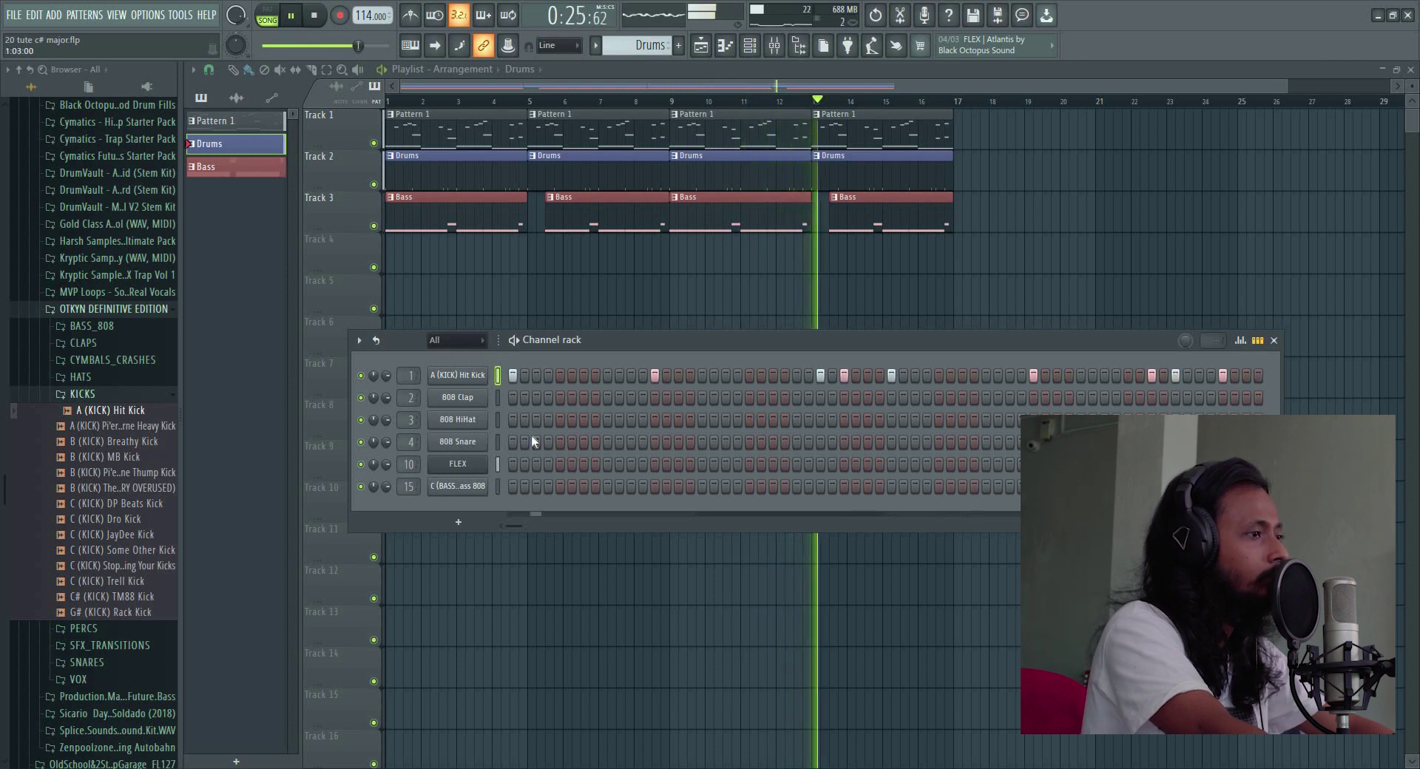
key("space")
Replace the 808 Snare sample with (SNARE) Cardiak Snare 2 from the kit's SNARES folder
left_click(111, 393)
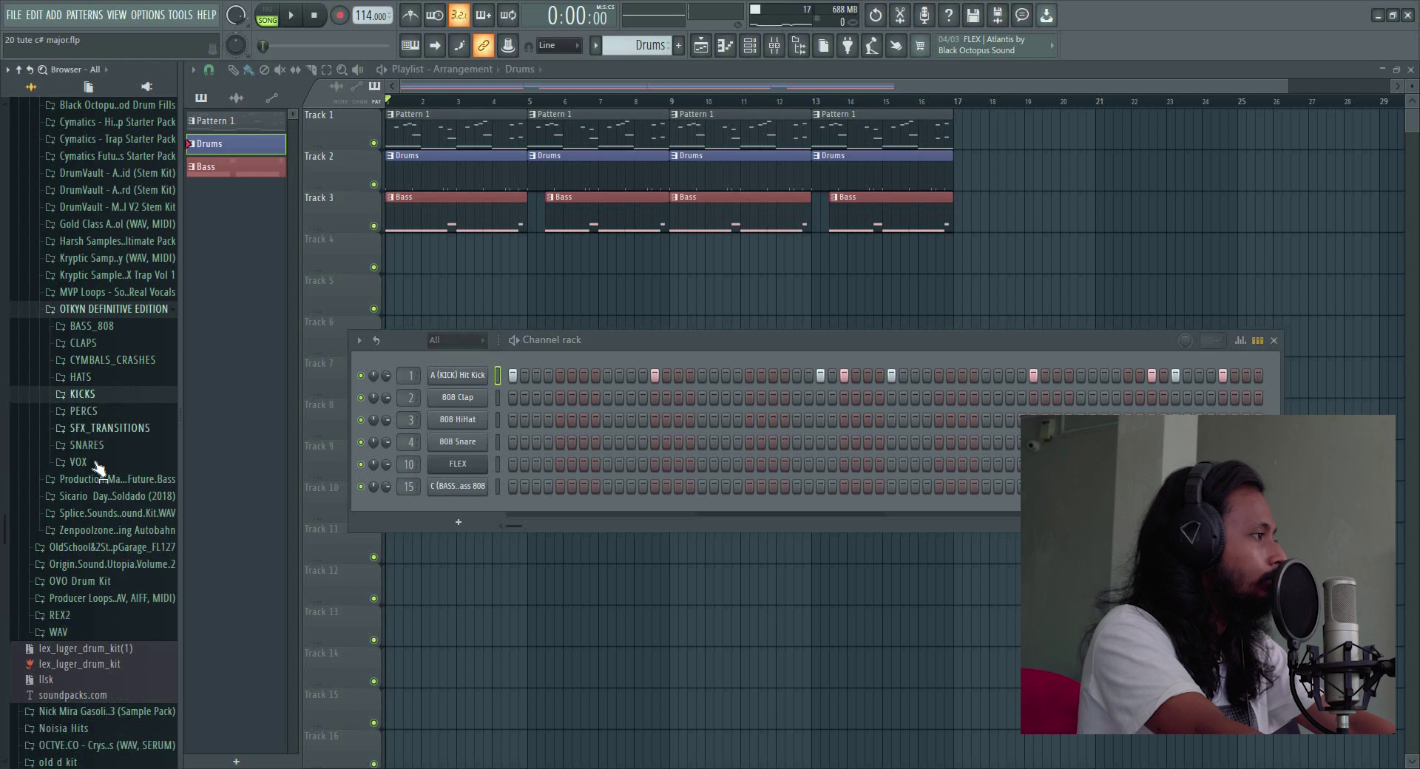
left_click(86, 444)
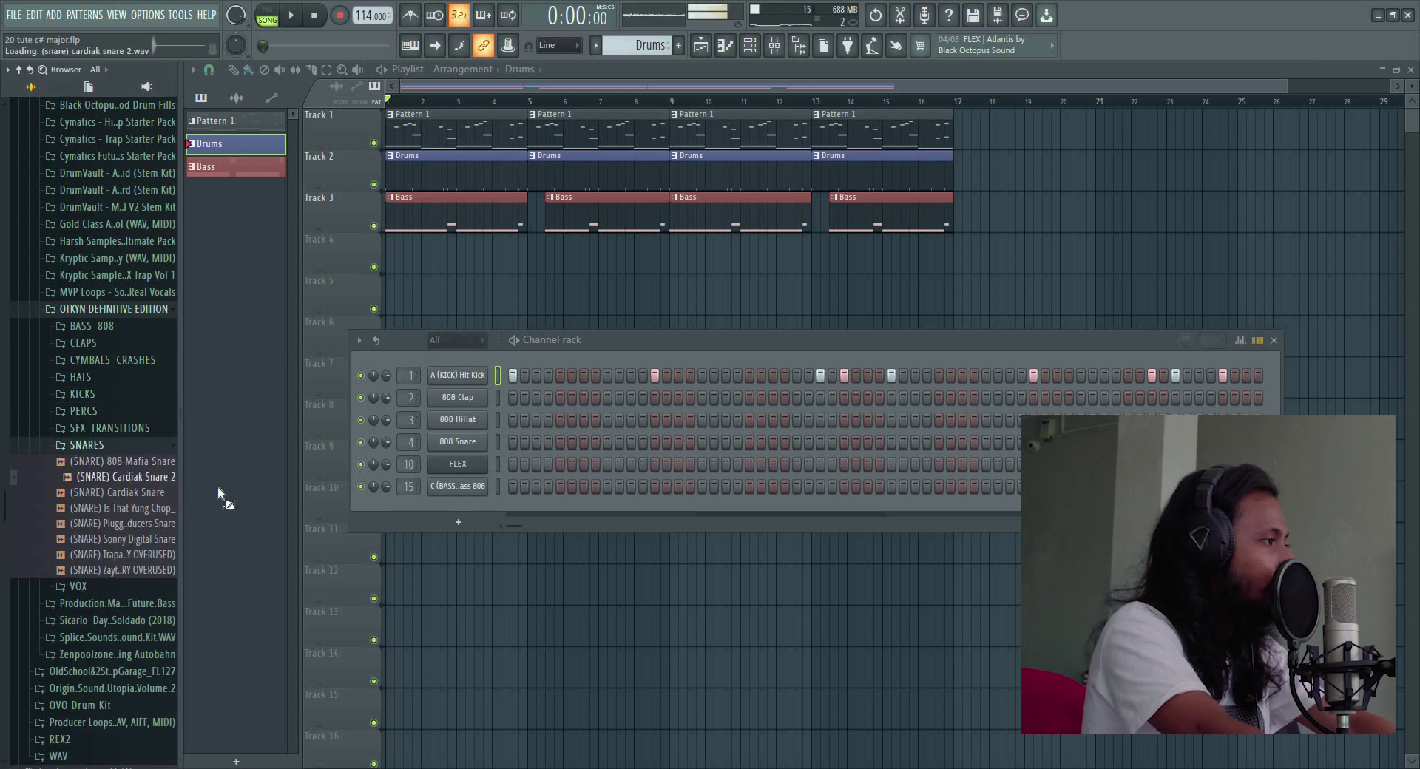
left_click_drag(486, 447, 488, 444)
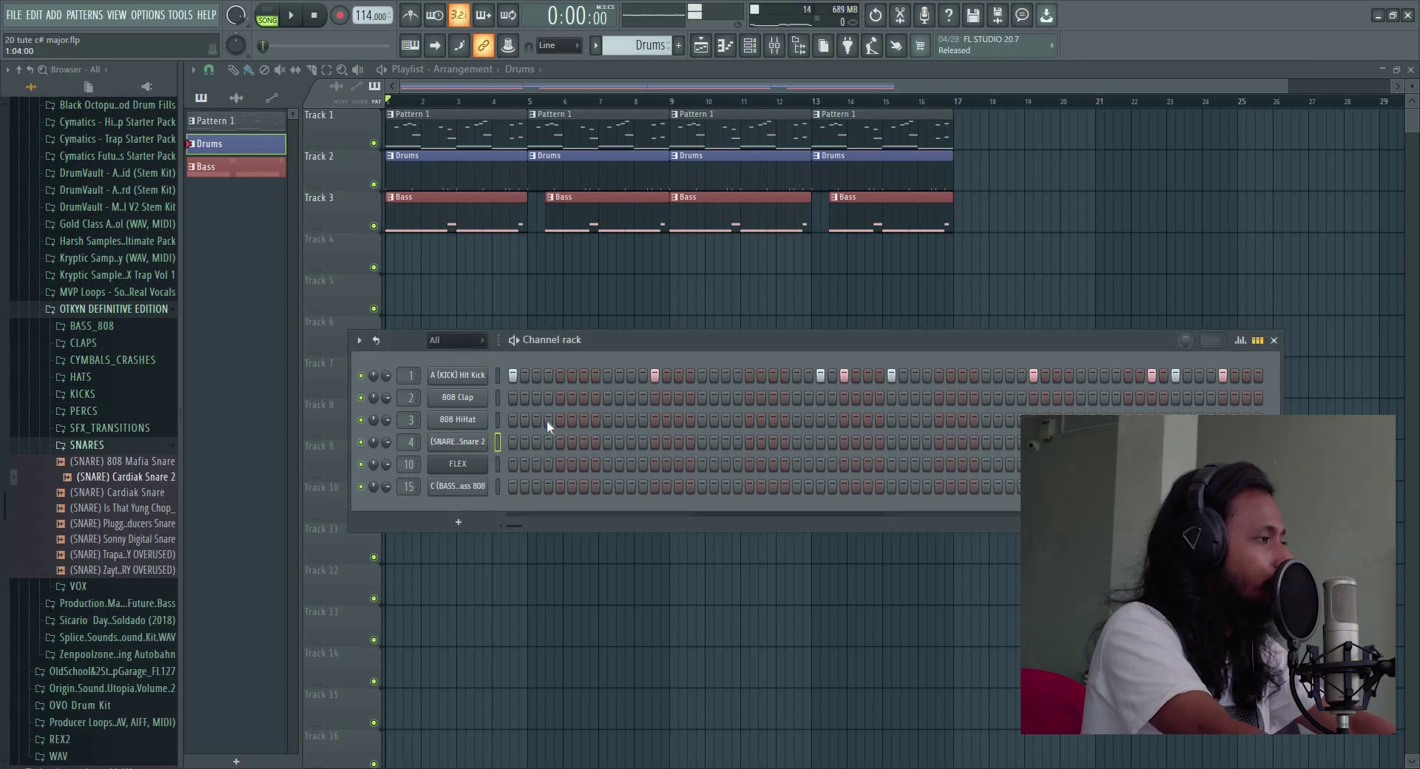
Place Cardiak Snare 2 hits every 16 steps in the Drums pattern, on steps 9, 25 and 41
left_click(607, 441)
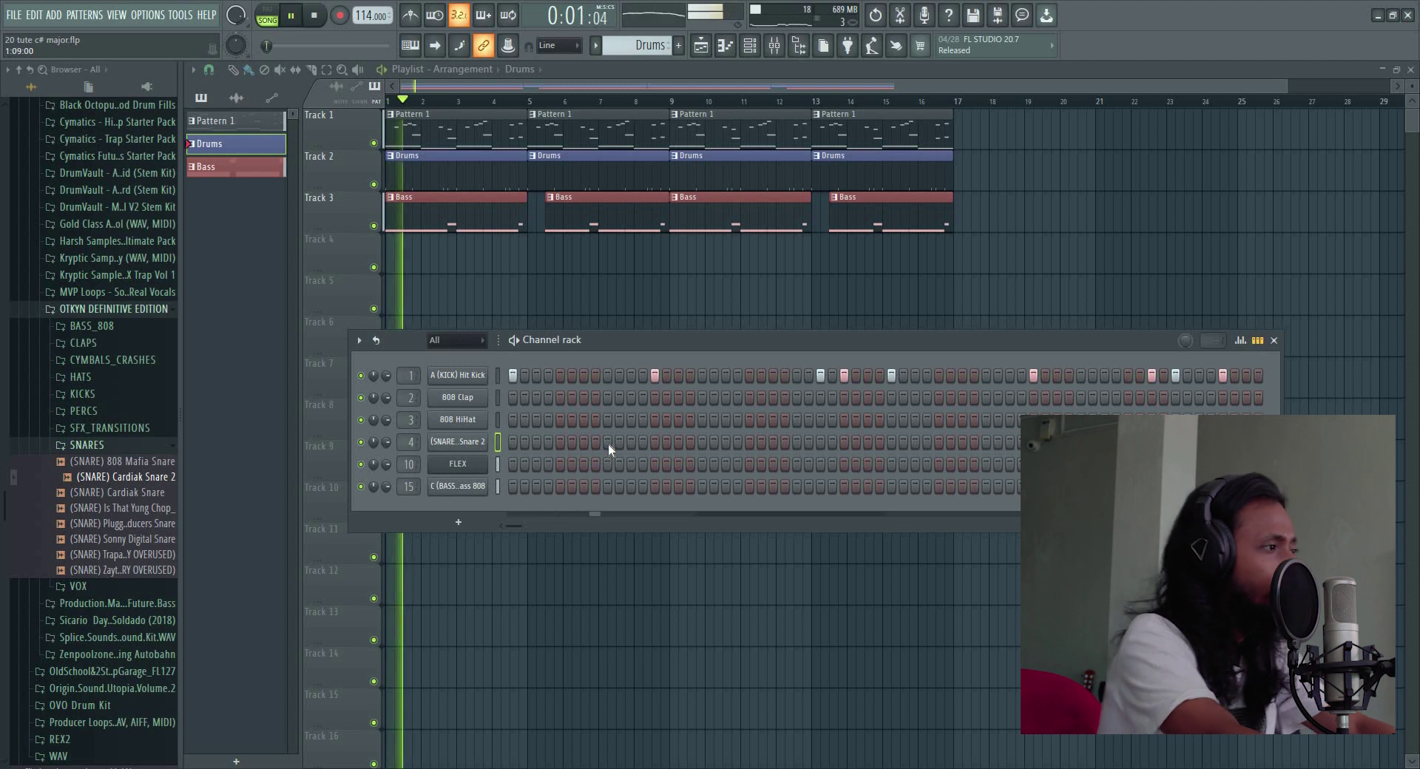
left_click(797, 441)
left_click(986, 441)
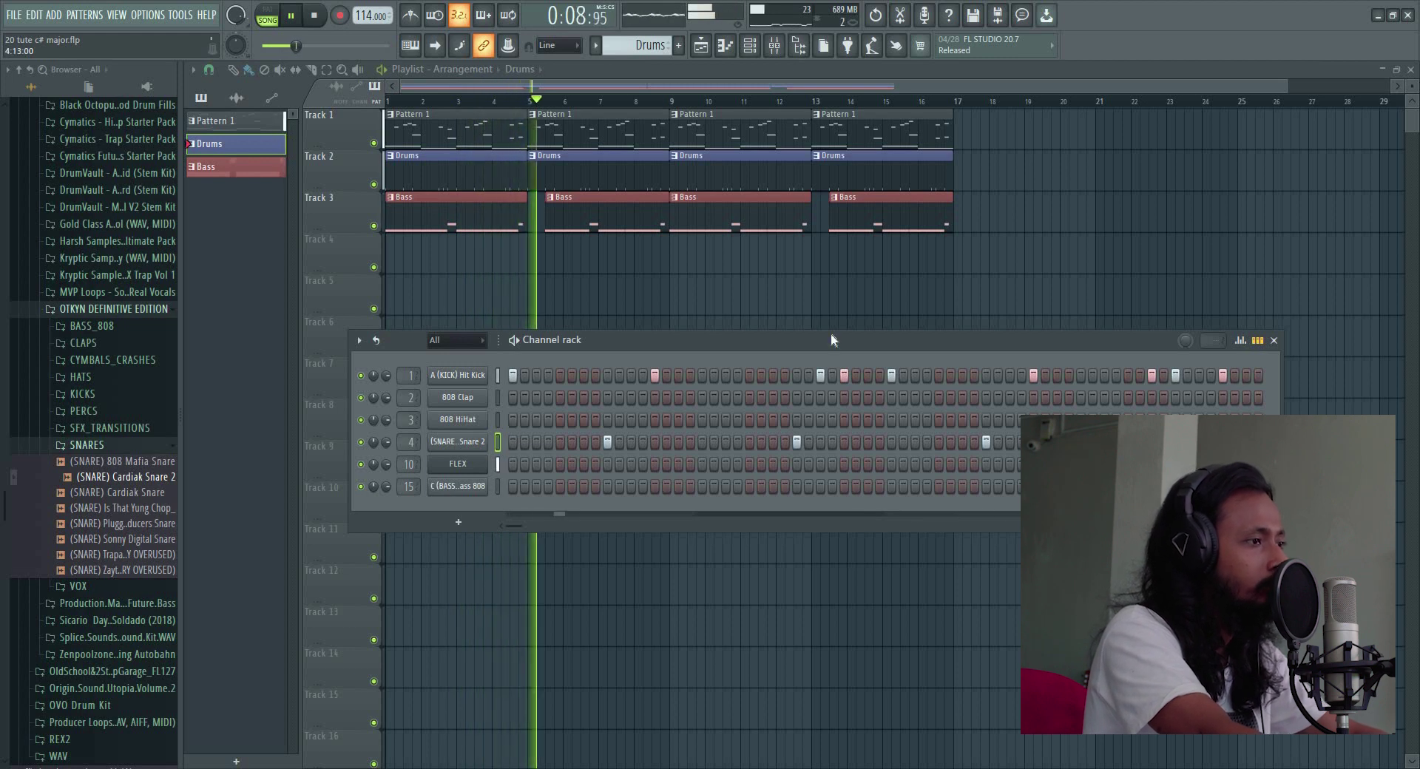
key("F6")
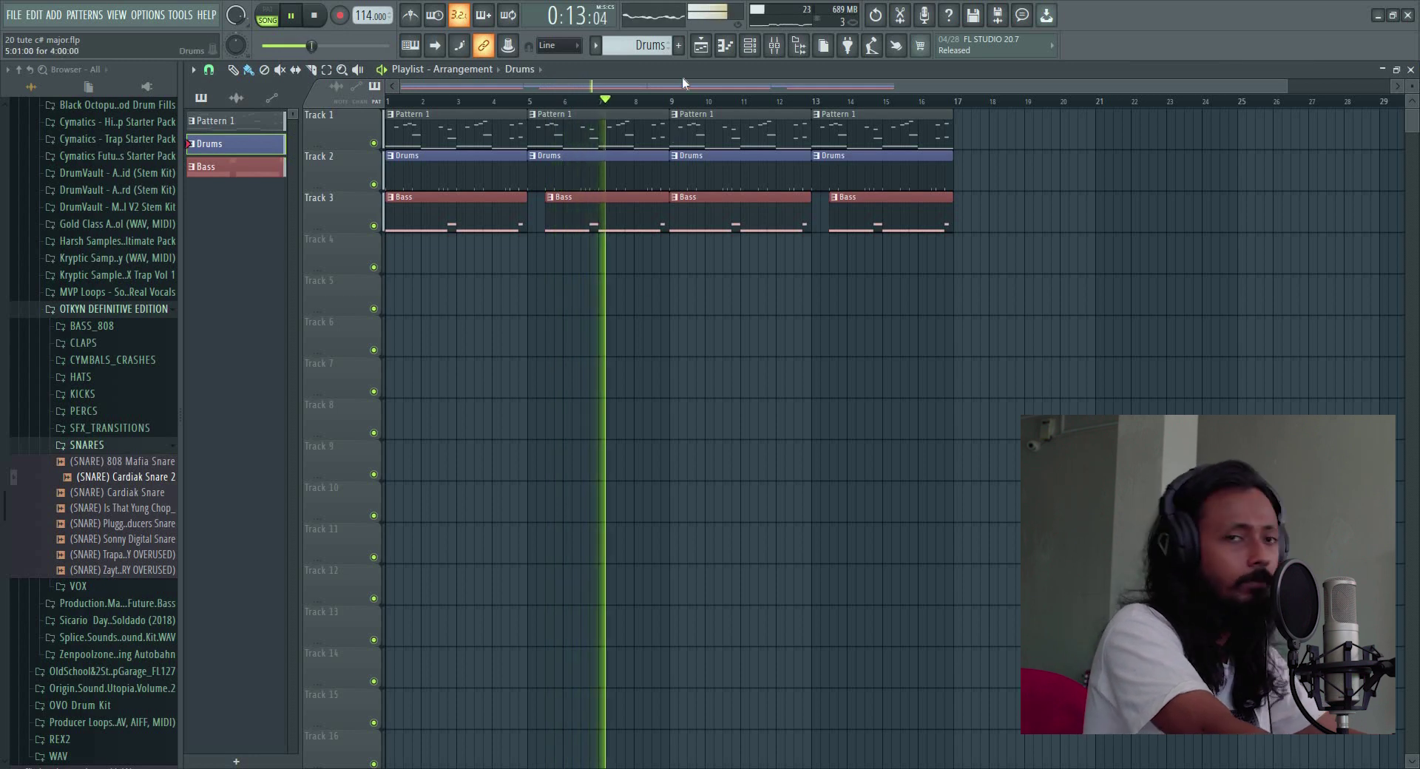
Create a new pattern named Hat and paint four four-bar Hat clips along Track 4, through bar 16
left_click(678, 45)
left_click(795, 122)
key("Return")
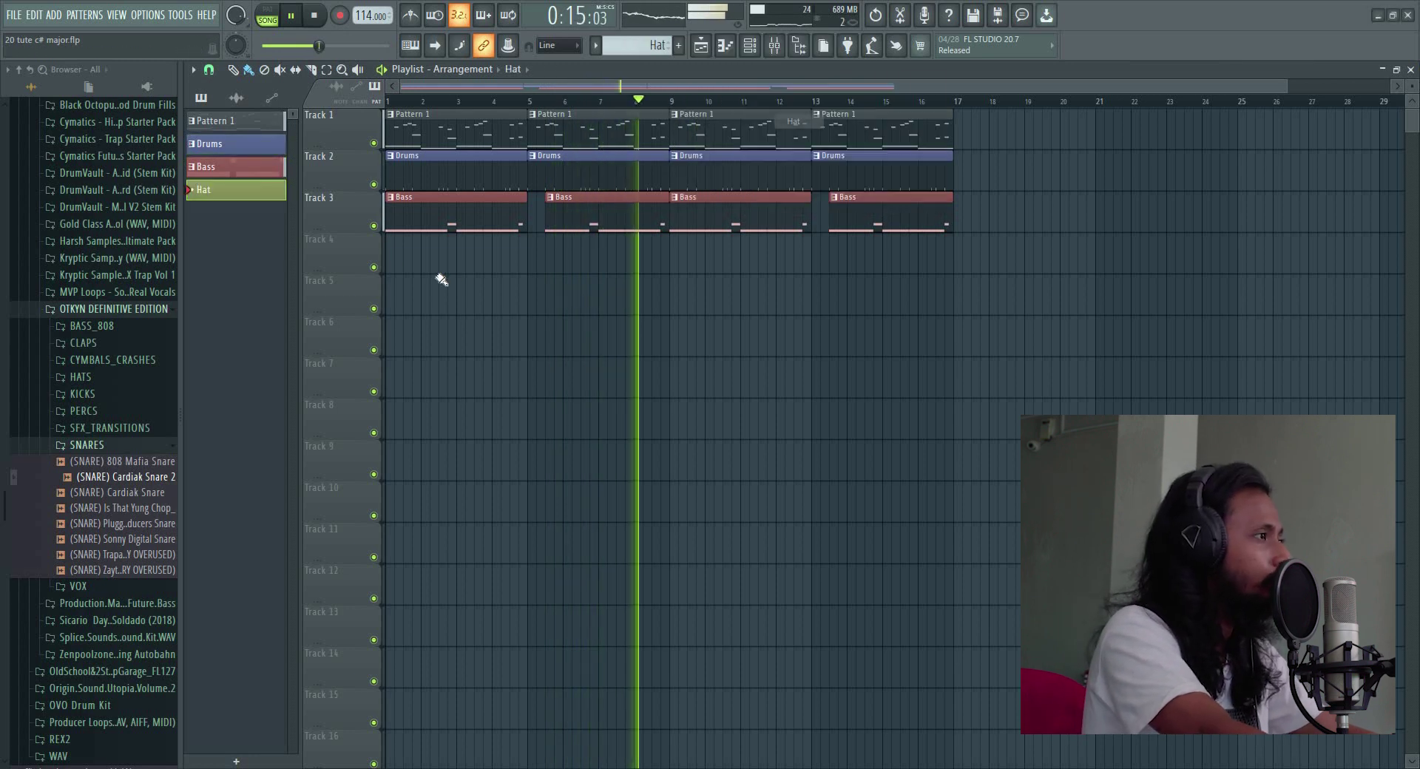
left_click(399, 254)
mouse_move(504, 252)
left_mouse_down()
mouse_move(517, 247)
mouse_move(510, 288)
mouse_move(523, 253)
mouse_move(899, 261)
mouse_move(525, 259)
mouse_move(988, 219)
mouse_move(997, 251)
left_mouse_up()
right_click(1001, 262)
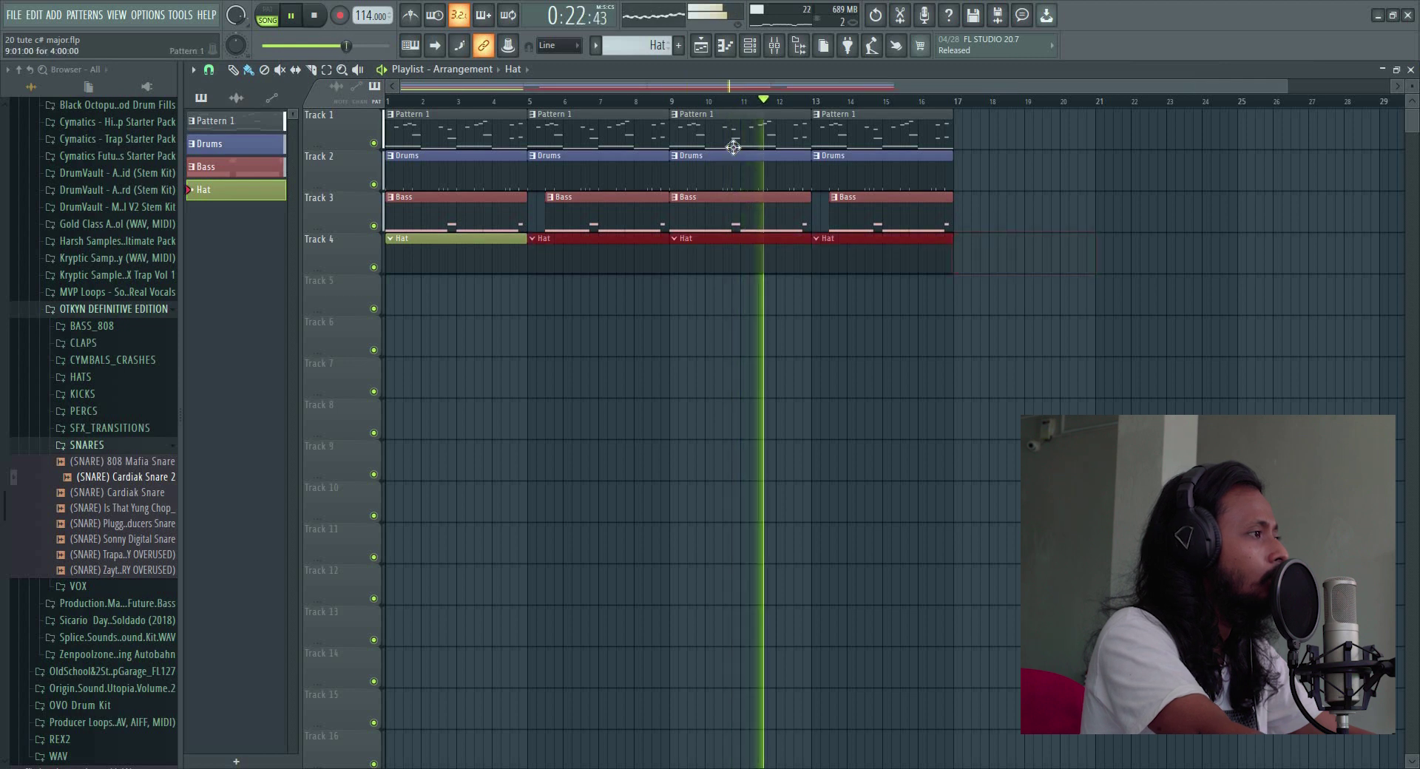
Fill the 808 HiHat channel on every second step of the Hat pattern and save the project
left_click(749, 45)
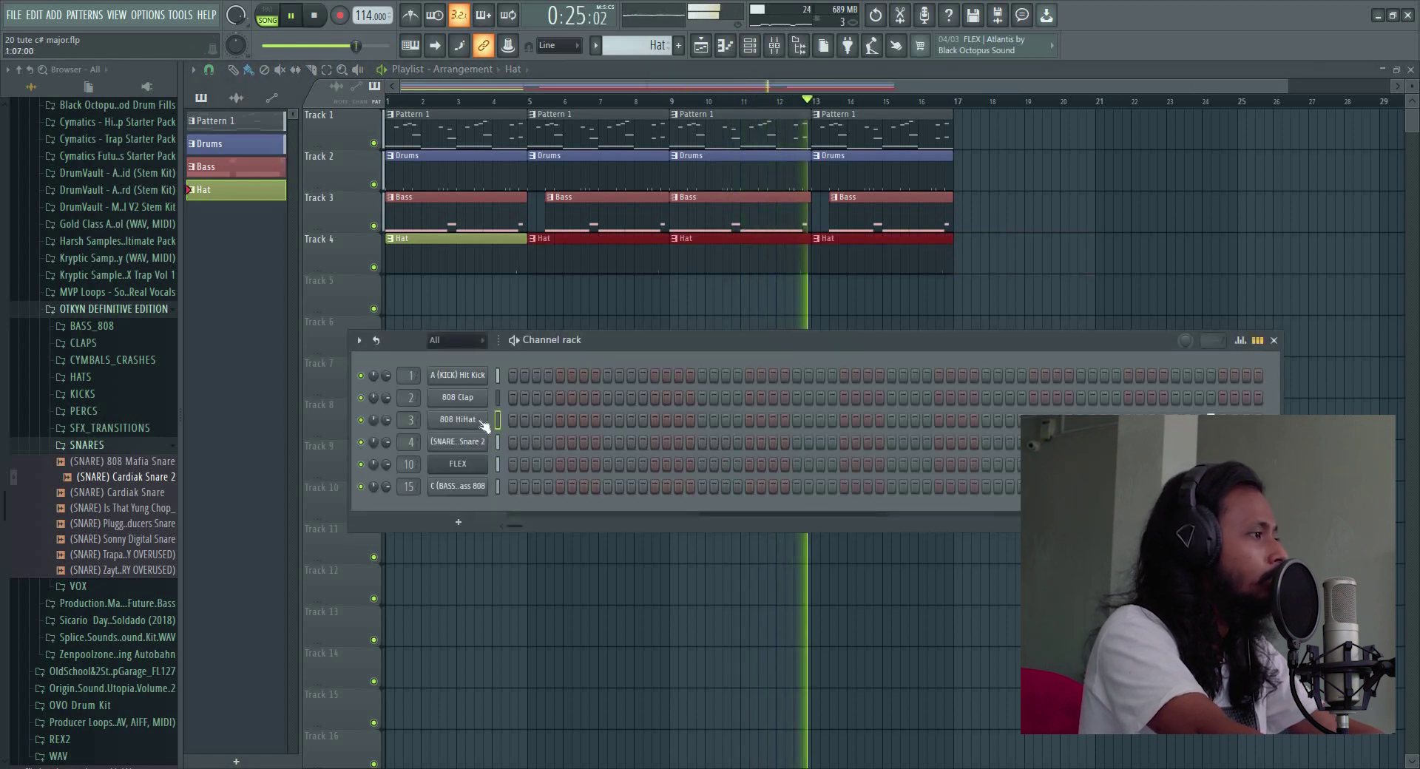
right_click(433, 414)
left_click(647, 473)
key("ctrl+s")
Replace the 808 HiHat sample with (HH) Good Hat from the HATS folder and open its notes in the piano roll
left_click(80, 376)
left_click_drag(109, 439, 458, 419)
right_click(474, 418)
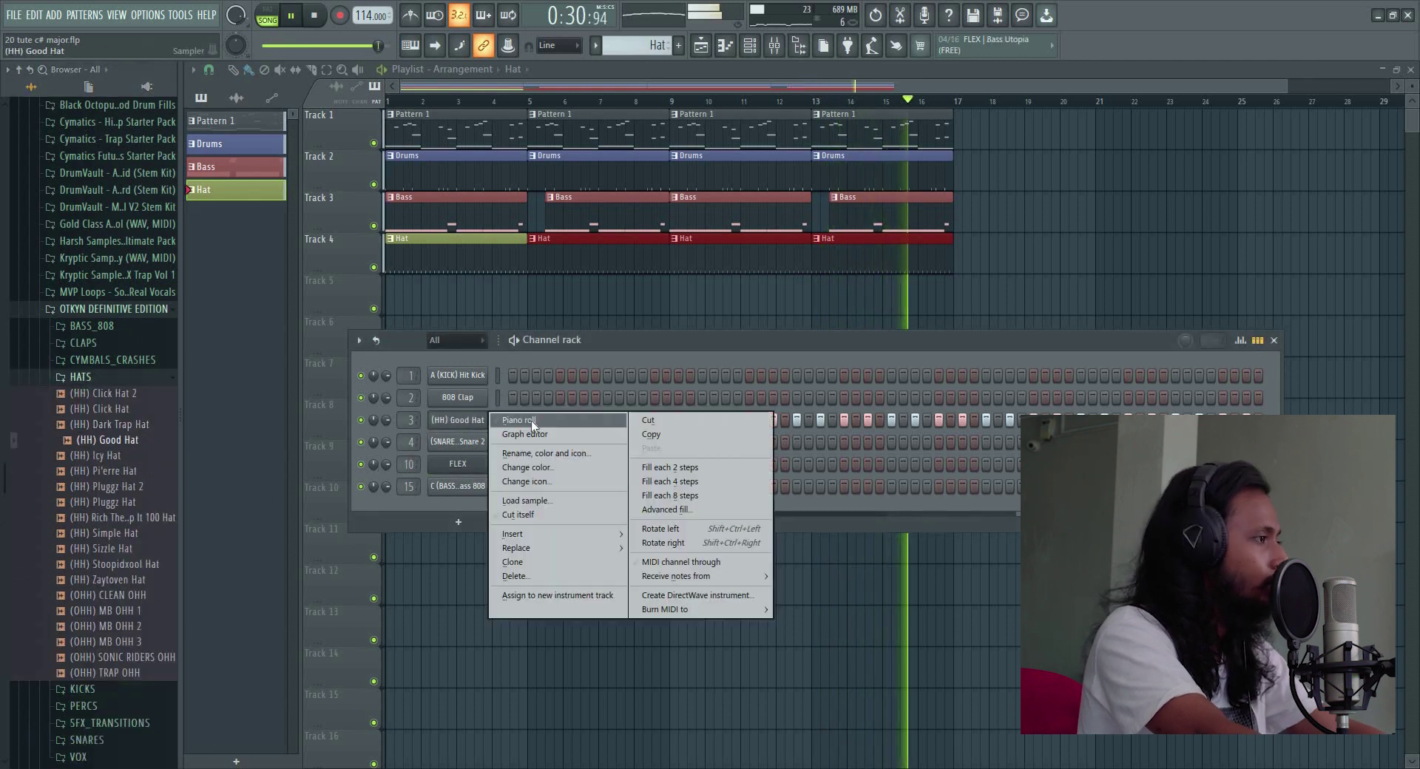
left_click(518, 421)
key("space")
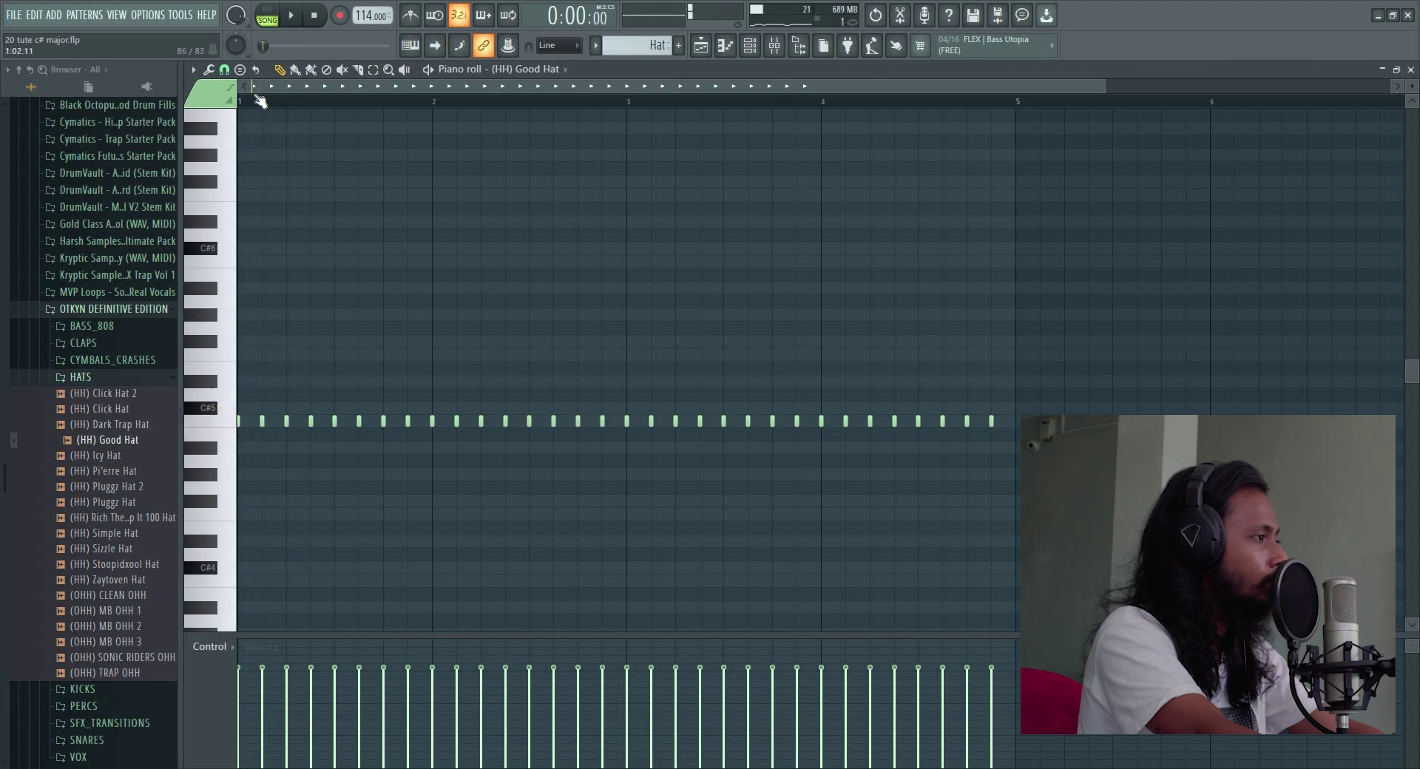
Set the piano roll snap to 1/4 beat and add a hat note on step 6 of bar 1
scroll(258, 98, "up", 3)
left_click_drag(269, 86, 207, 78)
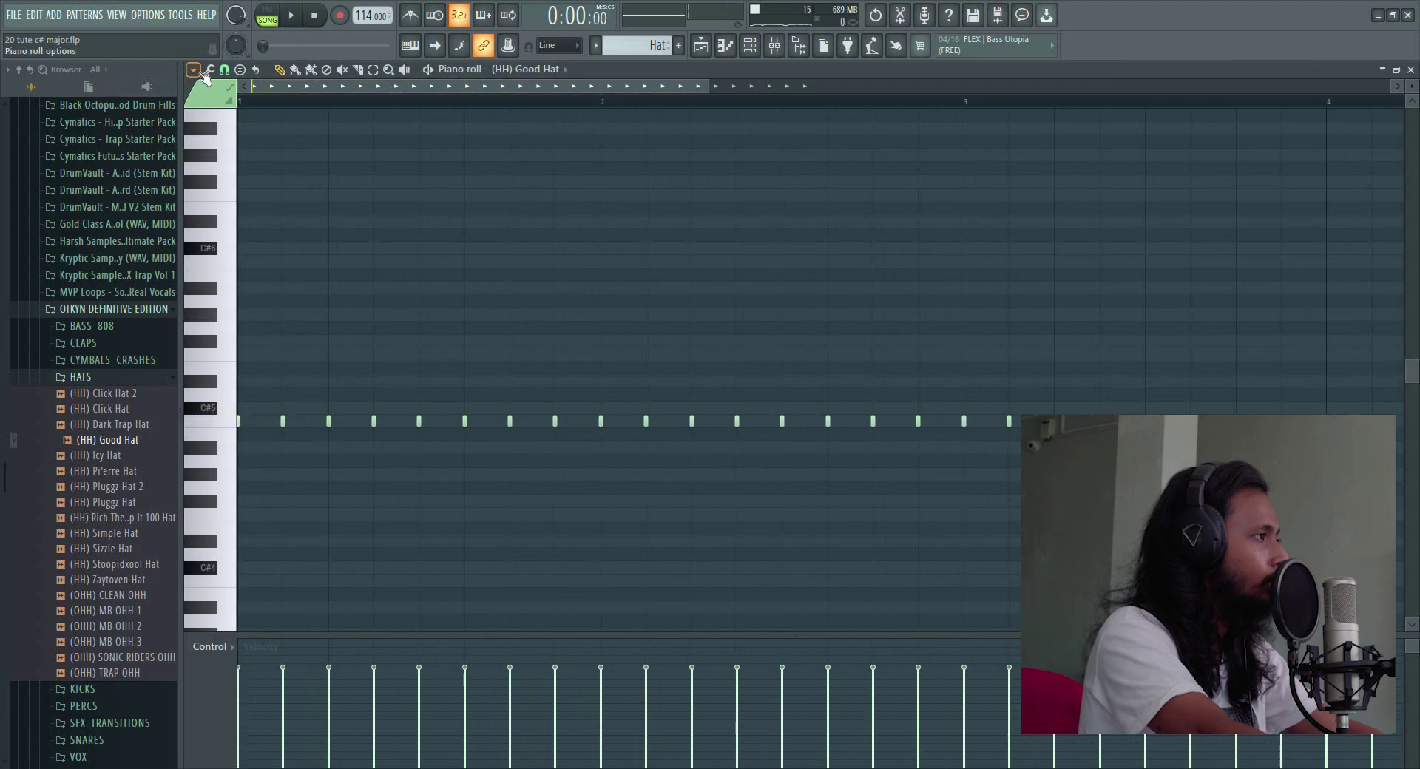
left_click(194, 70)
left_click(225, 71)
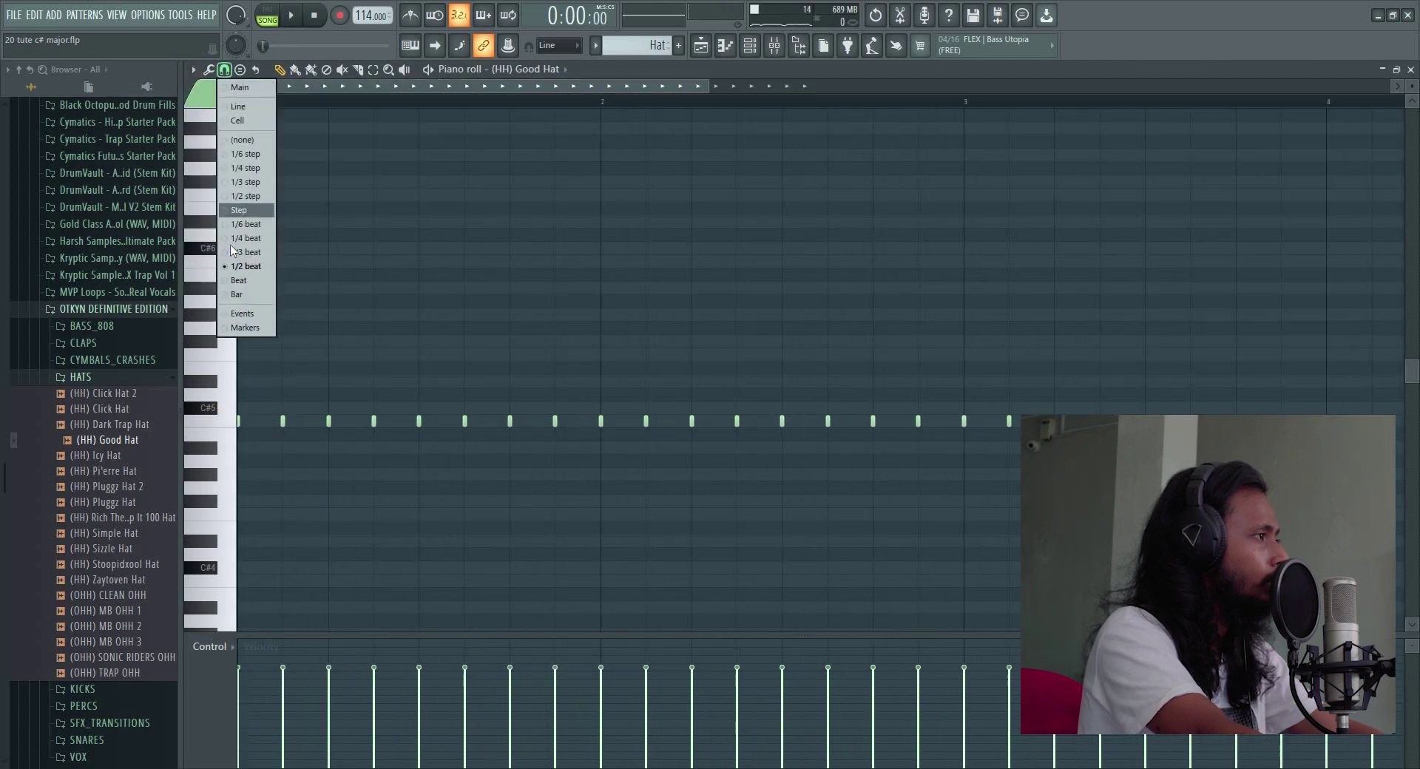
left_click(246, 238)
key("space")
key("space")
key("space")
key("space")
Set the snap to 1/2 step and complete a half-step hat roll between steps 5 and 7 of bar 1
left_click(224, 71)
left_click(247, 196)
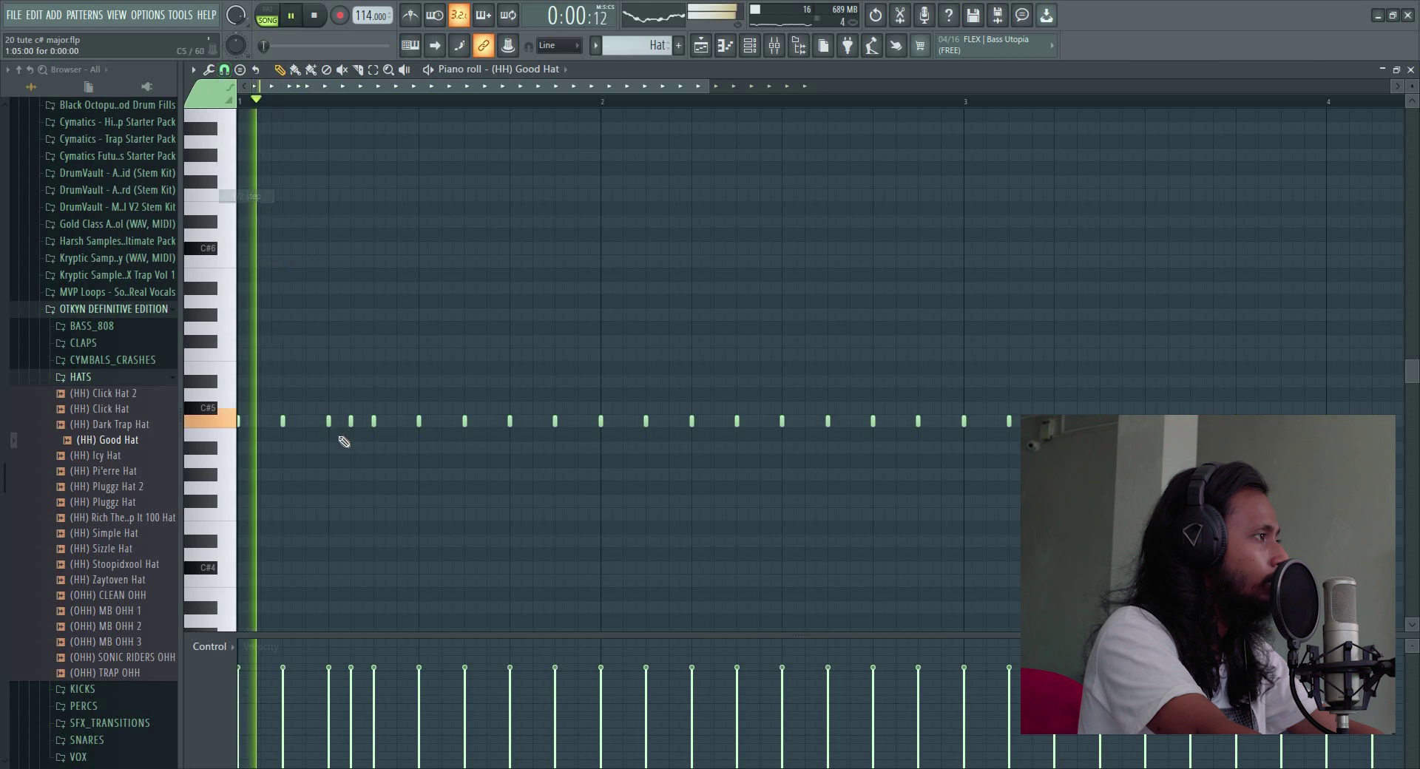
left_click(362, 421)
key("space")
Delete the four hat notes in the second half of bar 1, keeping the hat at the start of bar 2
right_click(419, 421)
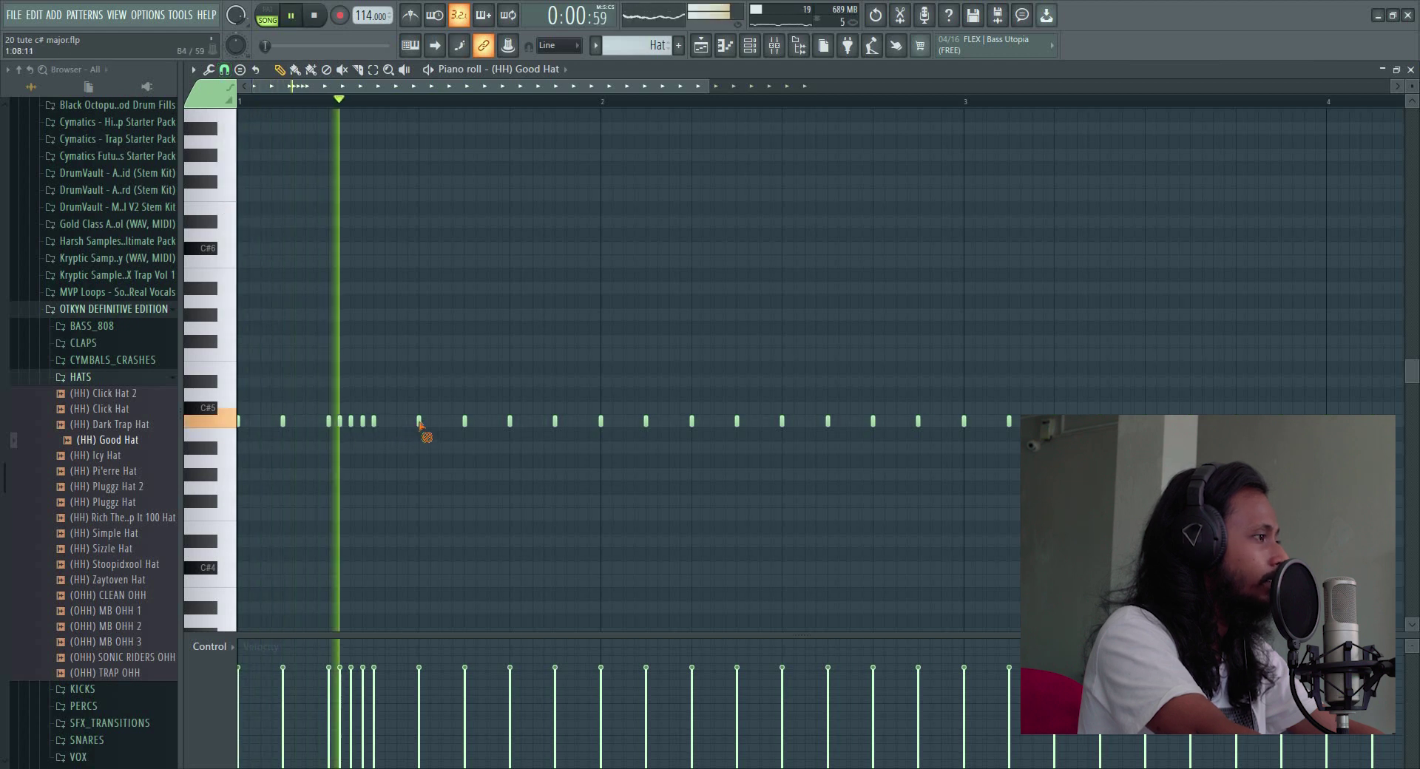
right_click(464, 421)
right_click(510, 422)
right_click(555, 421)
right_click(601, 421)
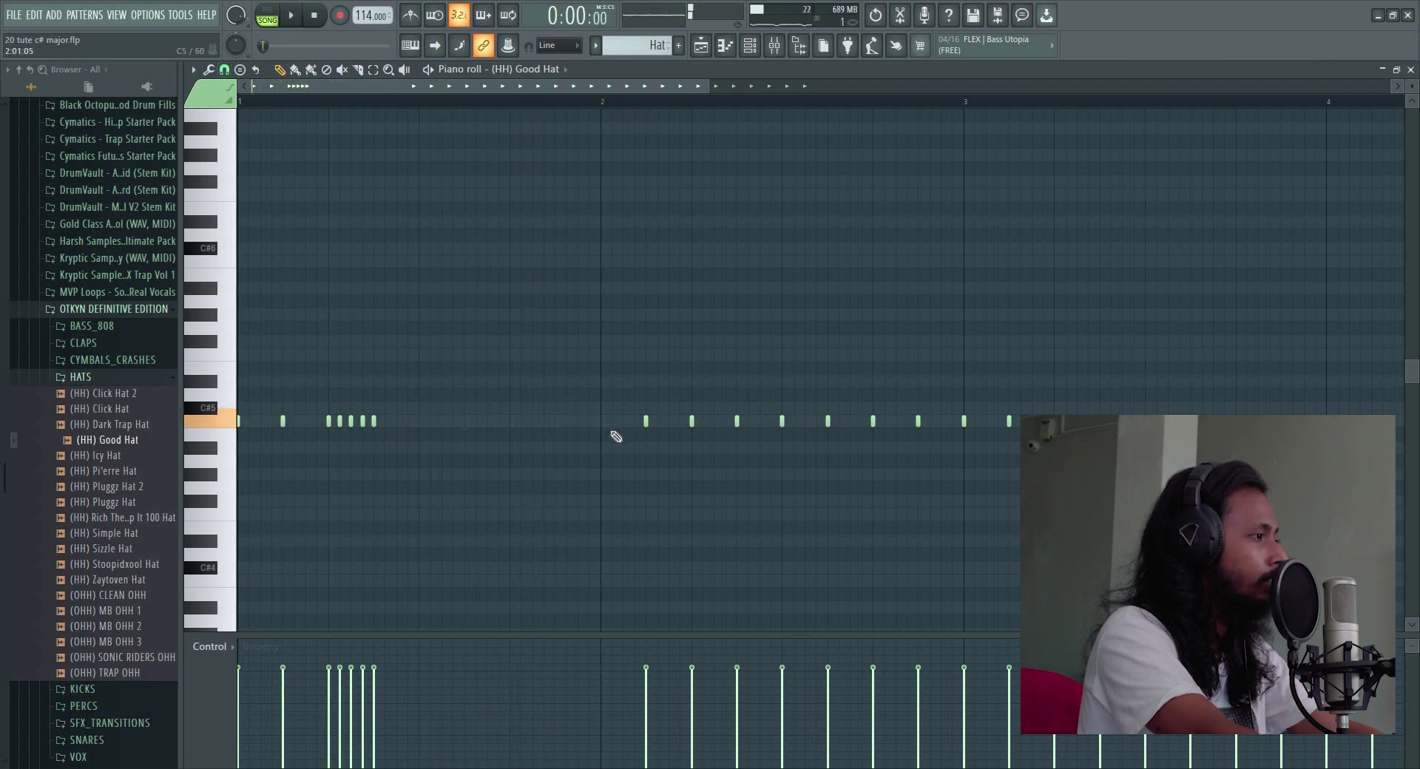
left_click(600, 421)
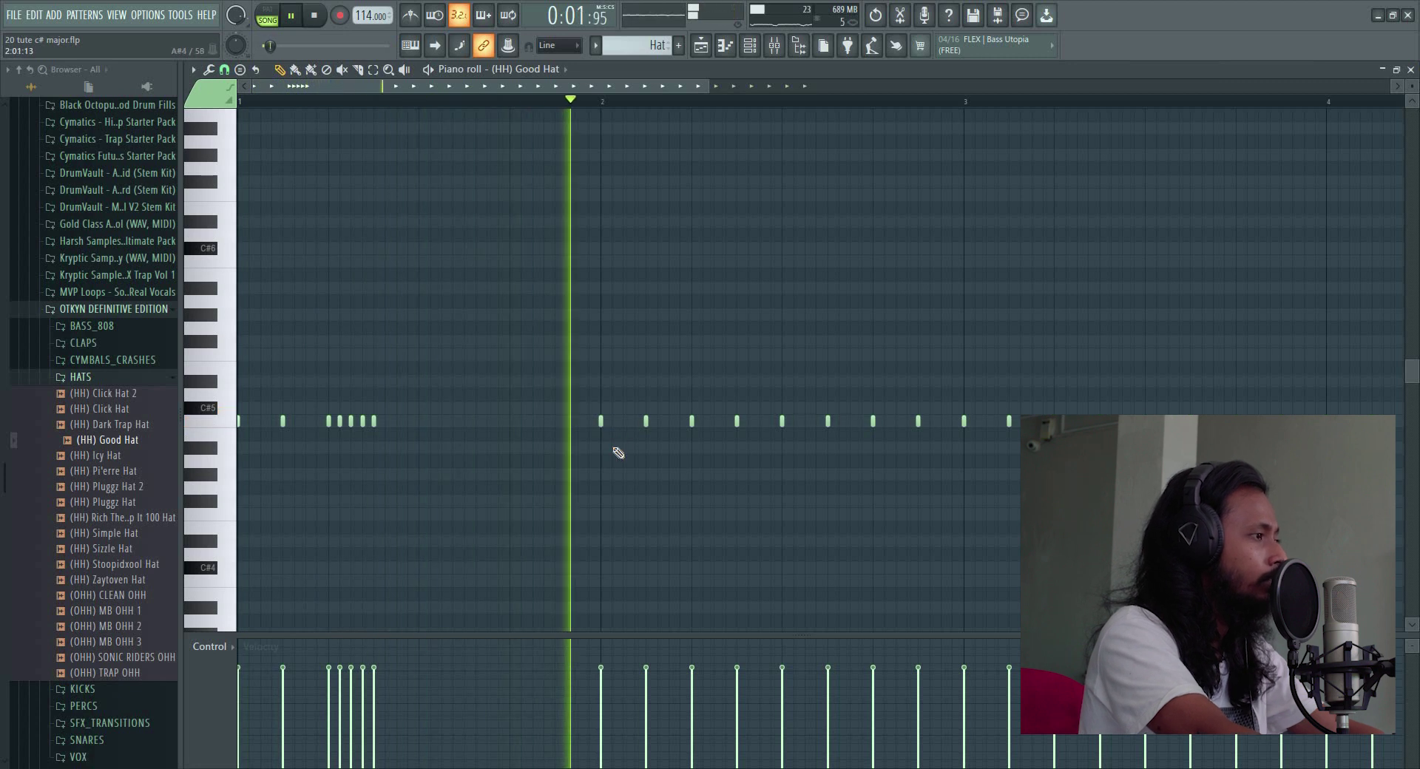
key("space")
Add half-step hat rolls in the last beat of bar 2 and in bar 4
left_click(893, 421)
key("space")
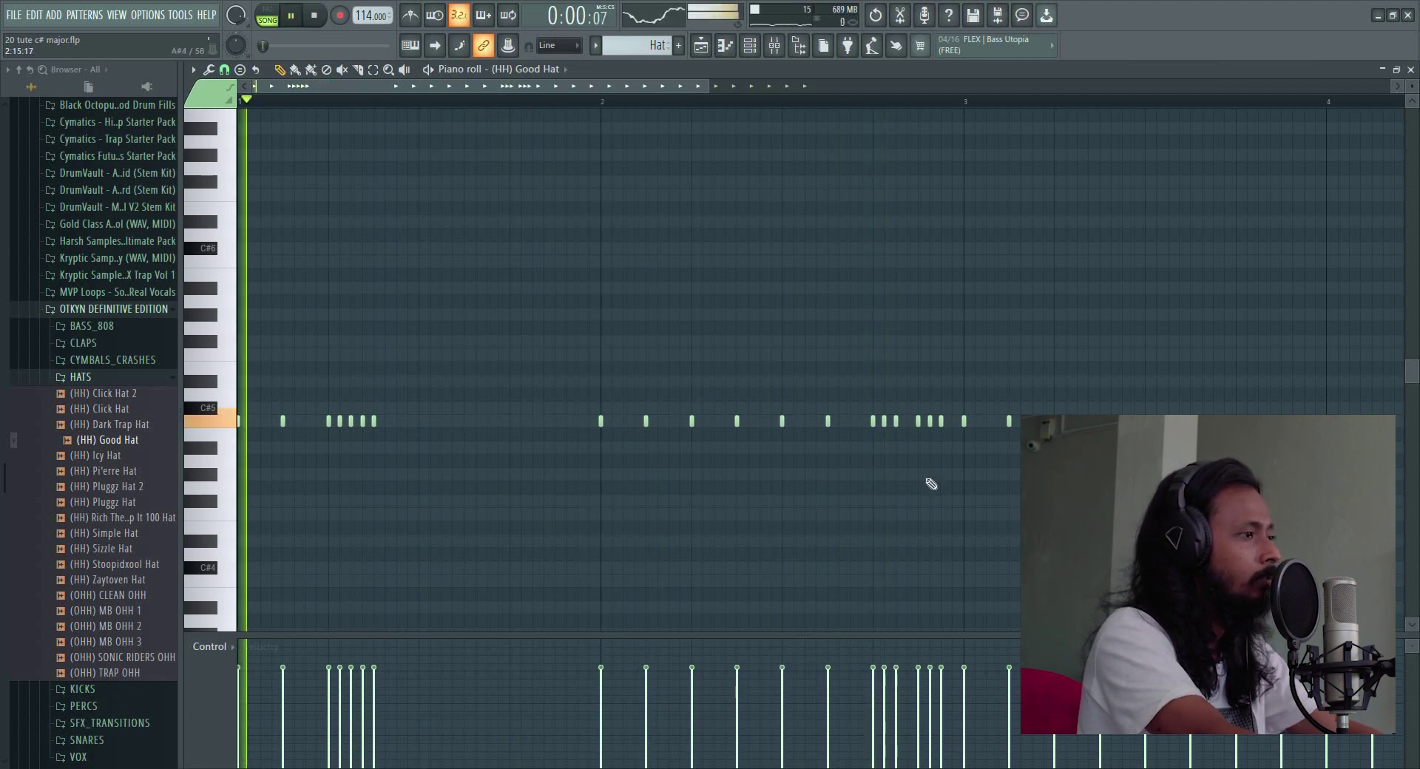
scroll(744, 102, "down", 1)
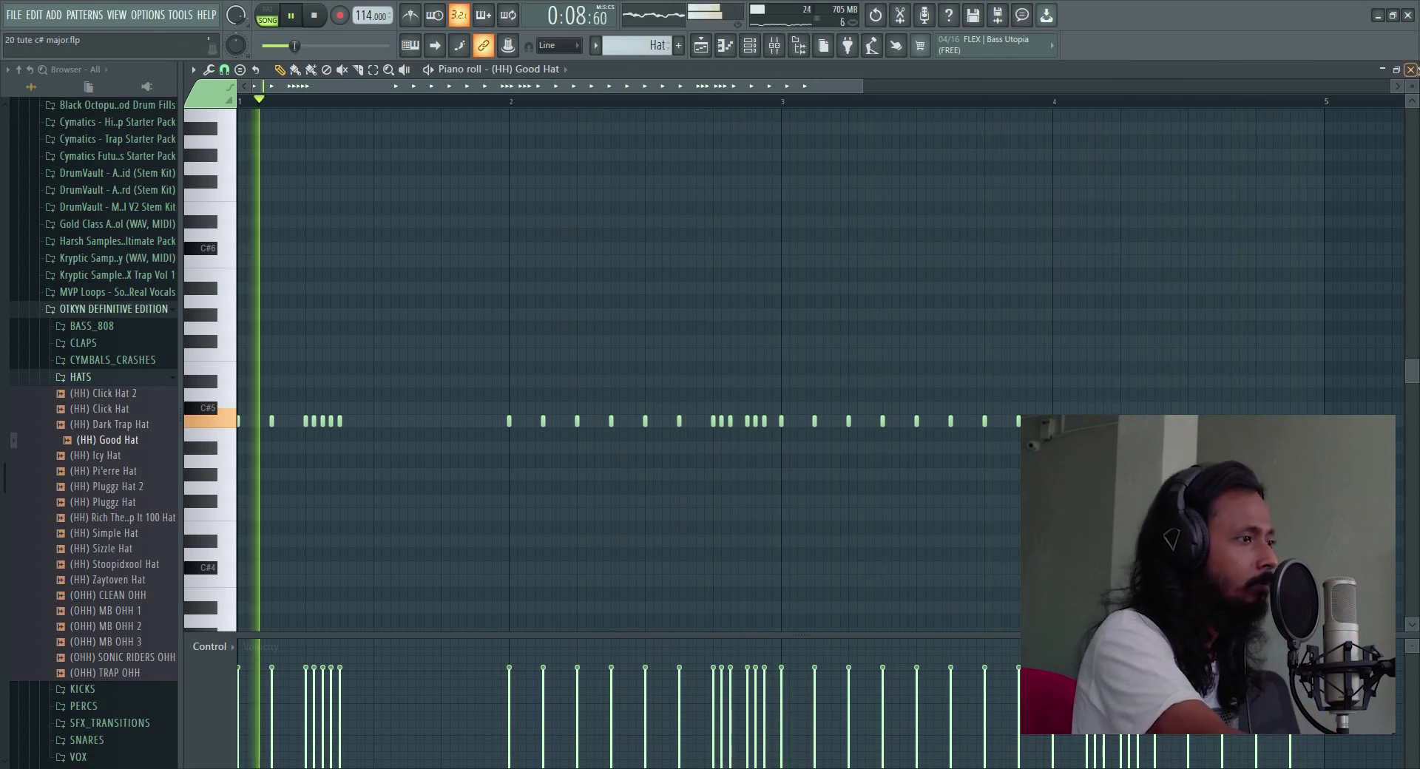
Play back the arrangement in the playlist with the finished hats and save the project
key("F5")
key("F6")
left_click(1083, 233)
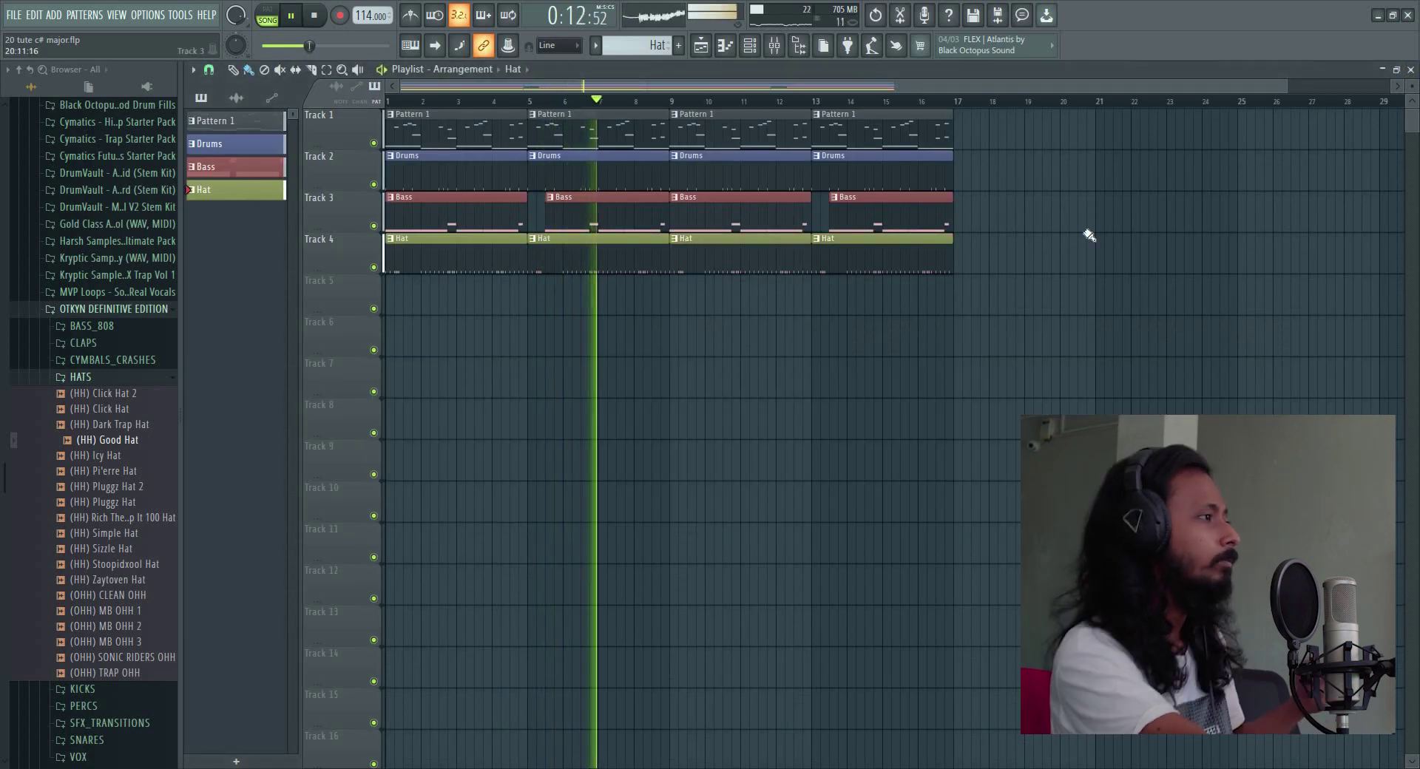
key("space")
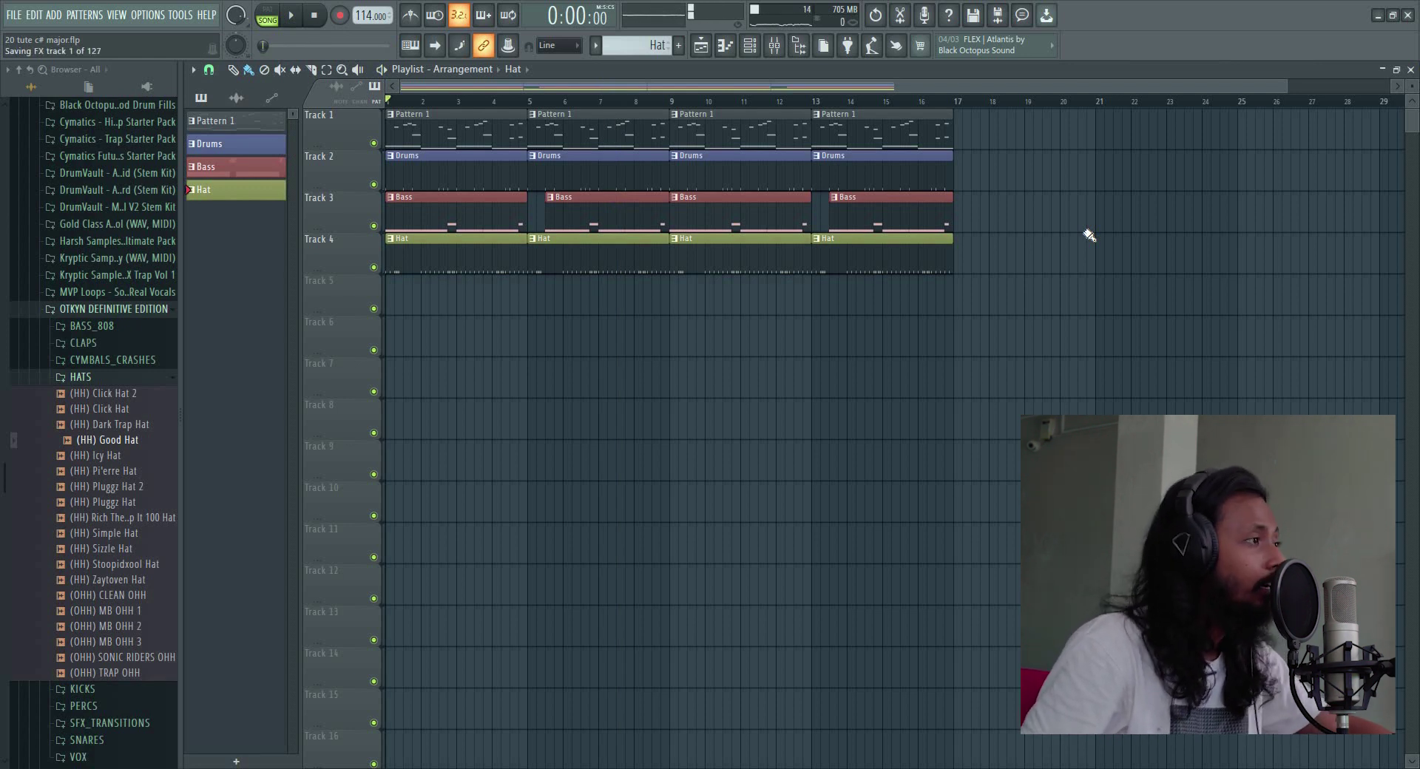
Clone the FLEX channel in Pattern 1
left_click(751, 48)
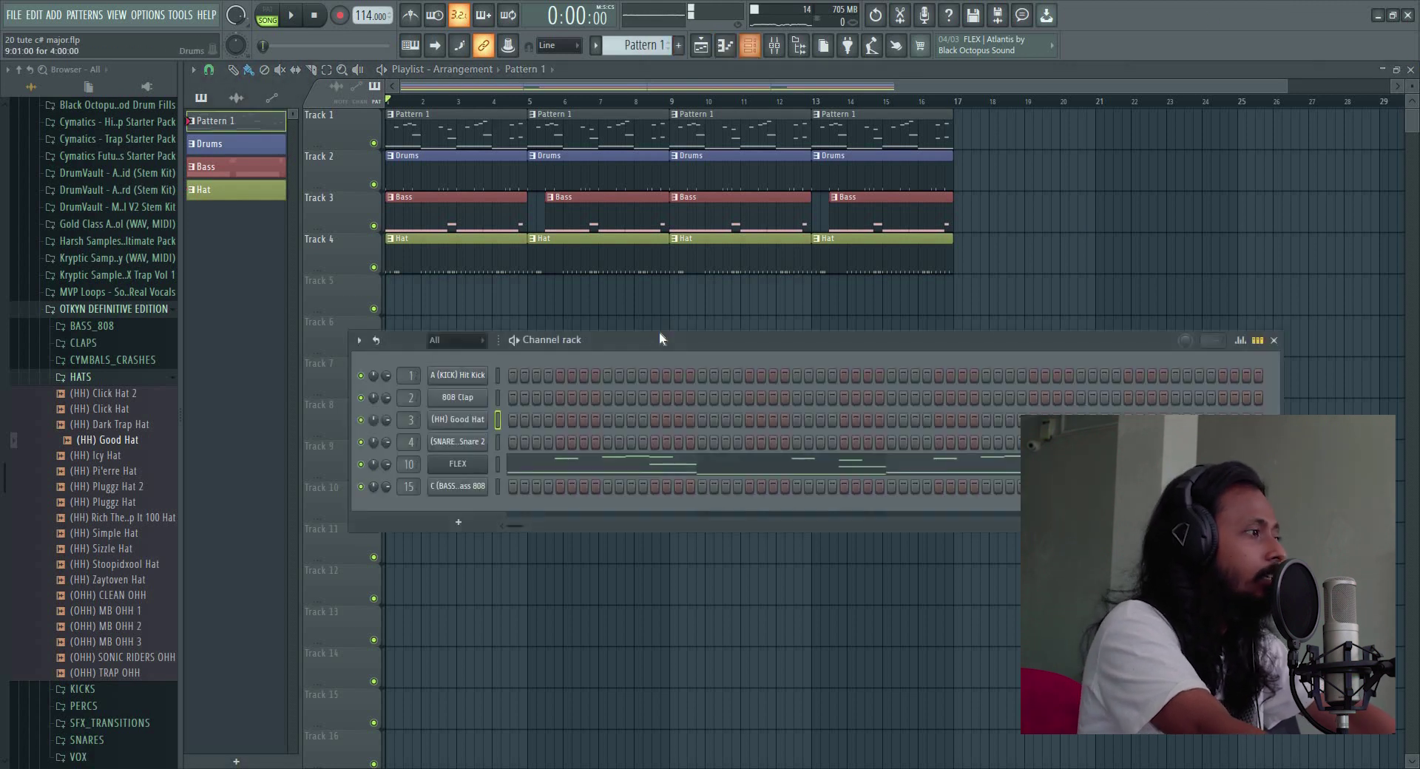
right_click(481, 464)
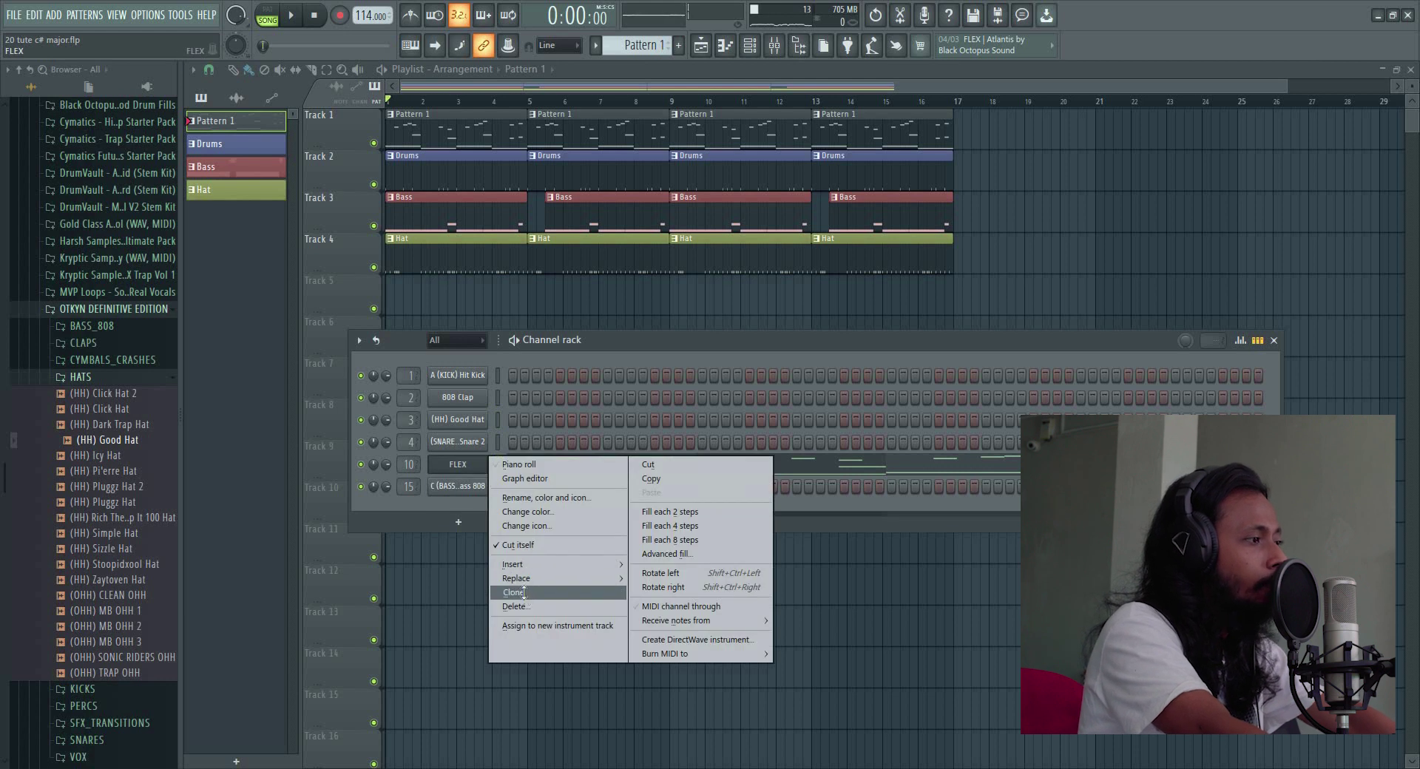
left_click(522, 592)
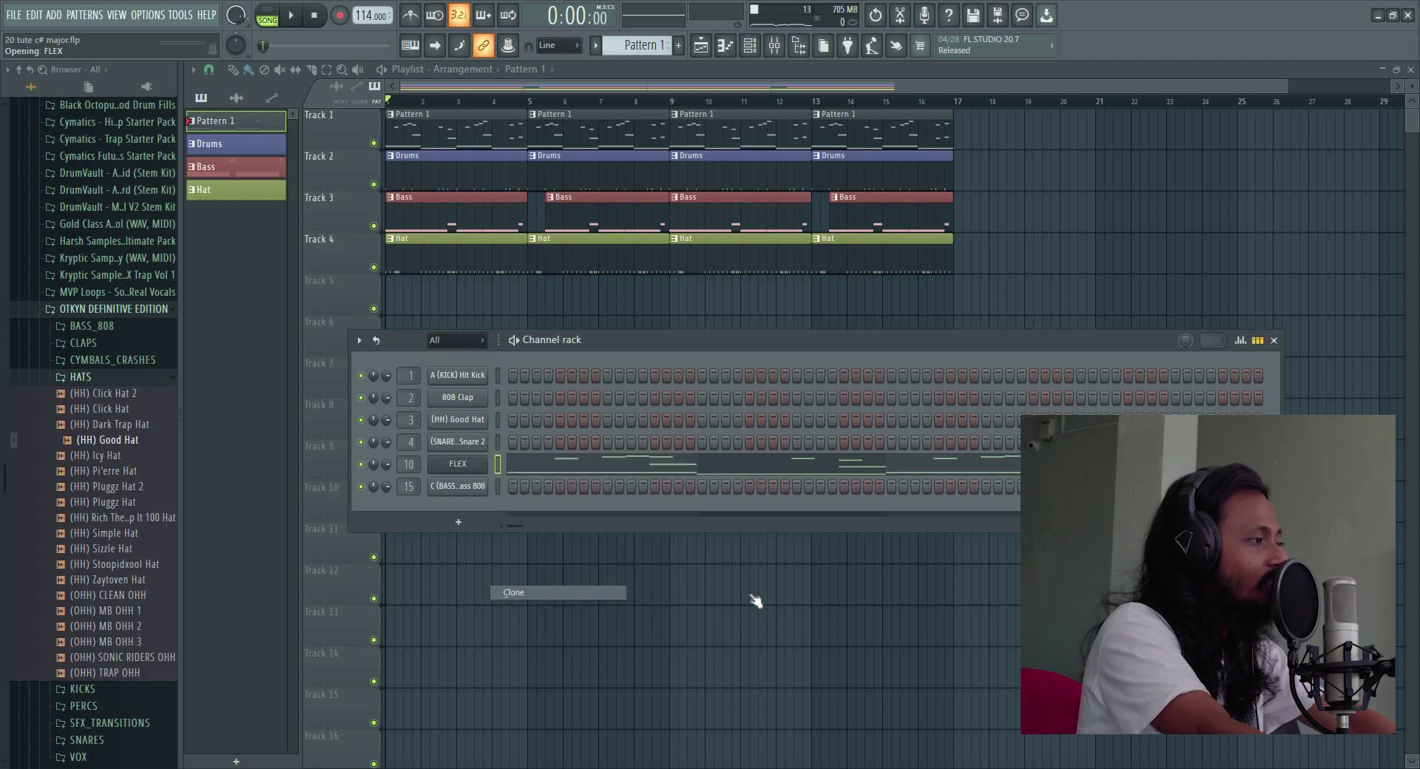
Route the cloned FLEX #2 channel to mixer track 11 and load its Grand Piano preset from Essential Pianos
left_click(1250, 218)
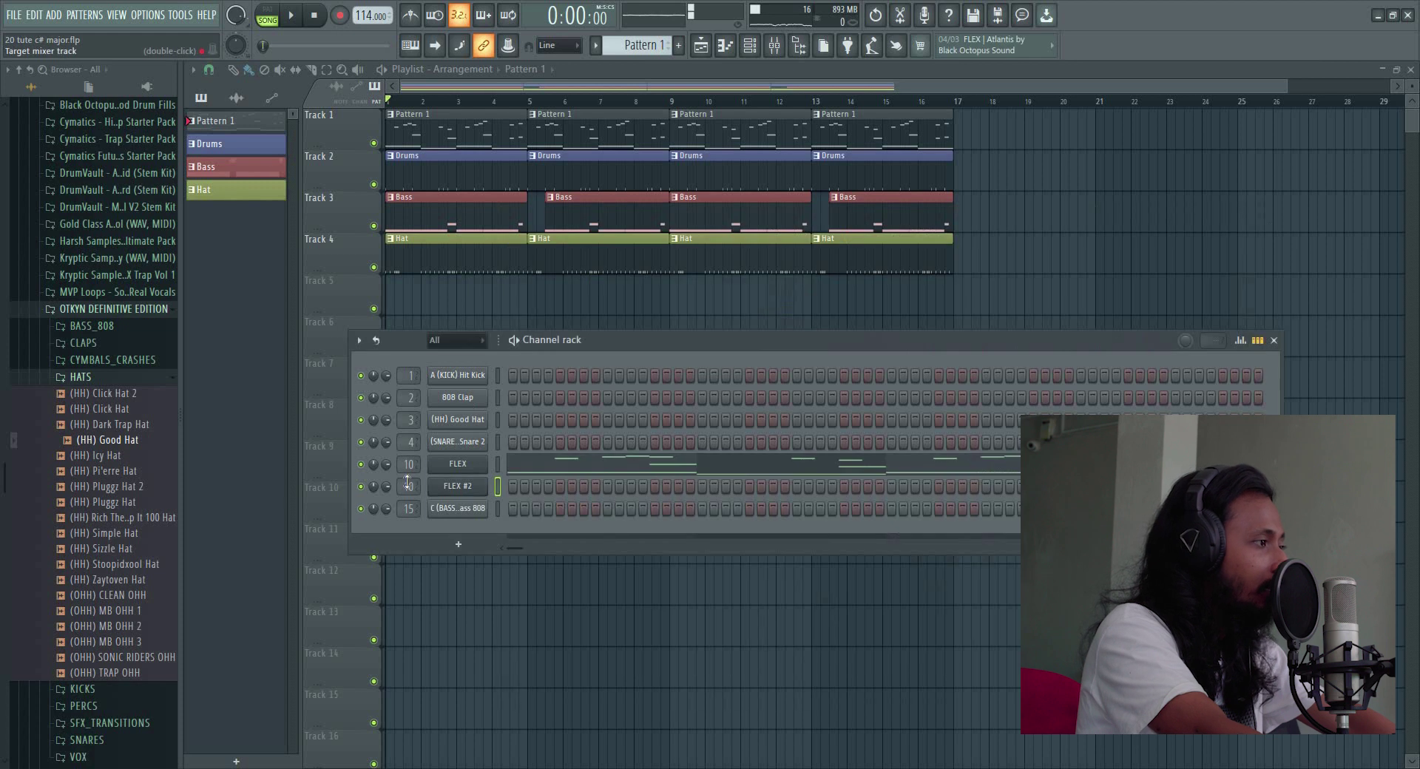
left_click(467, 489)
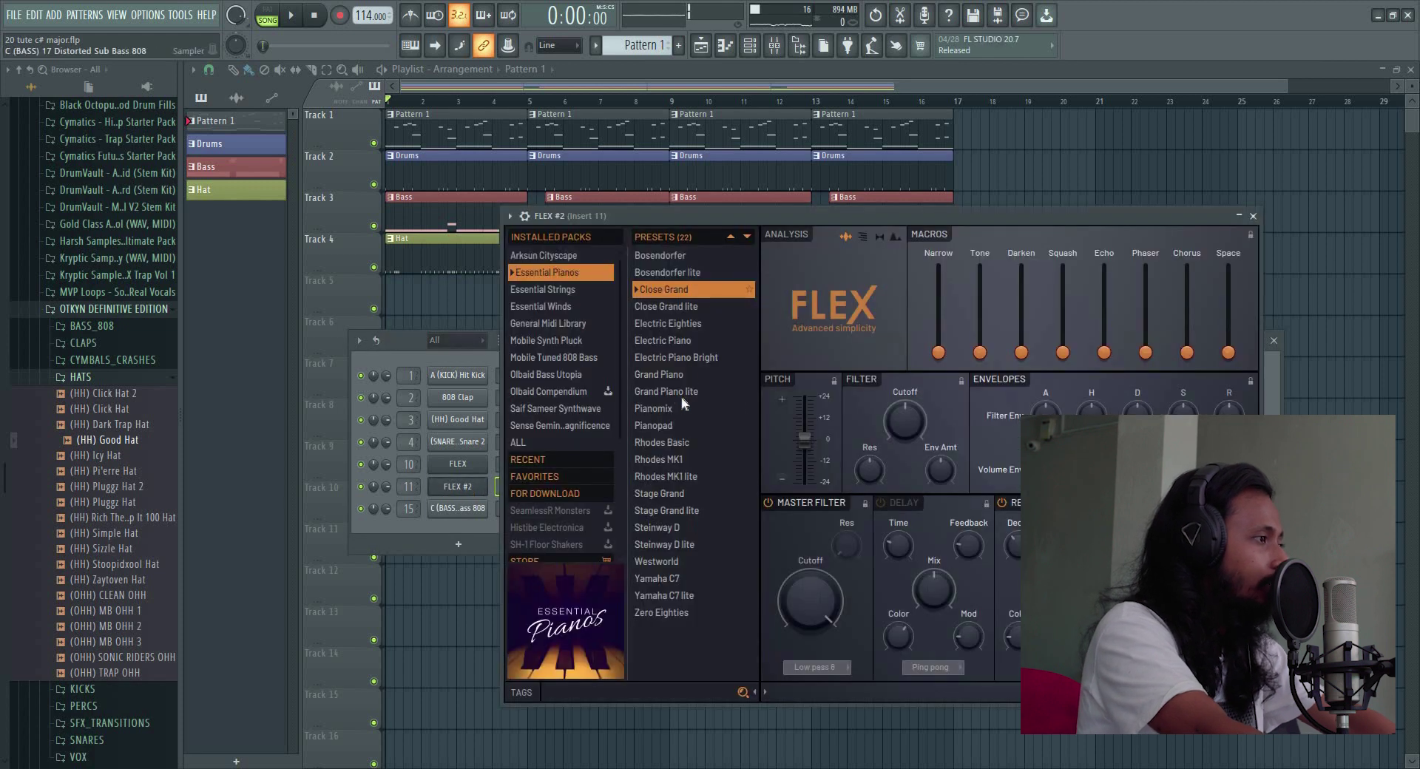
left_click(684, 369)
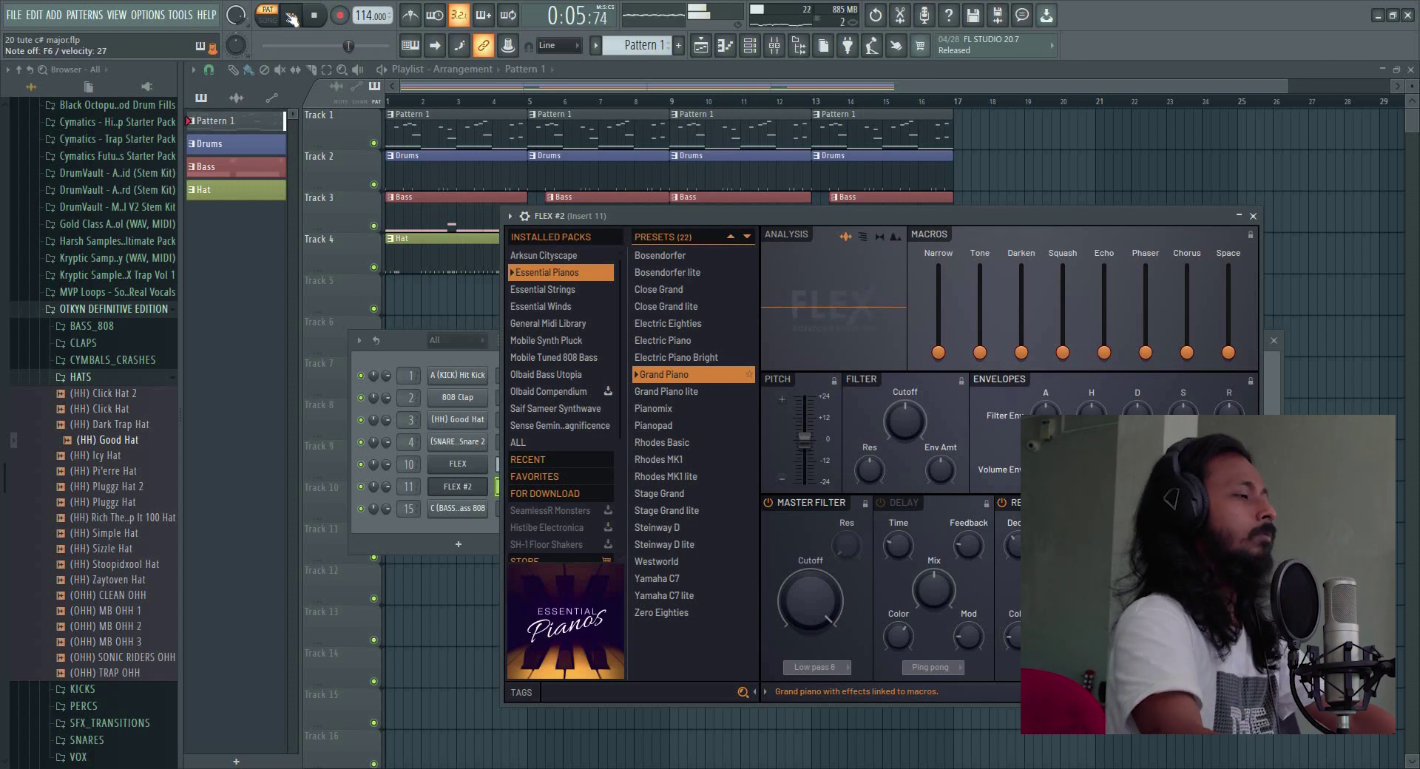
left_click(487, 88)
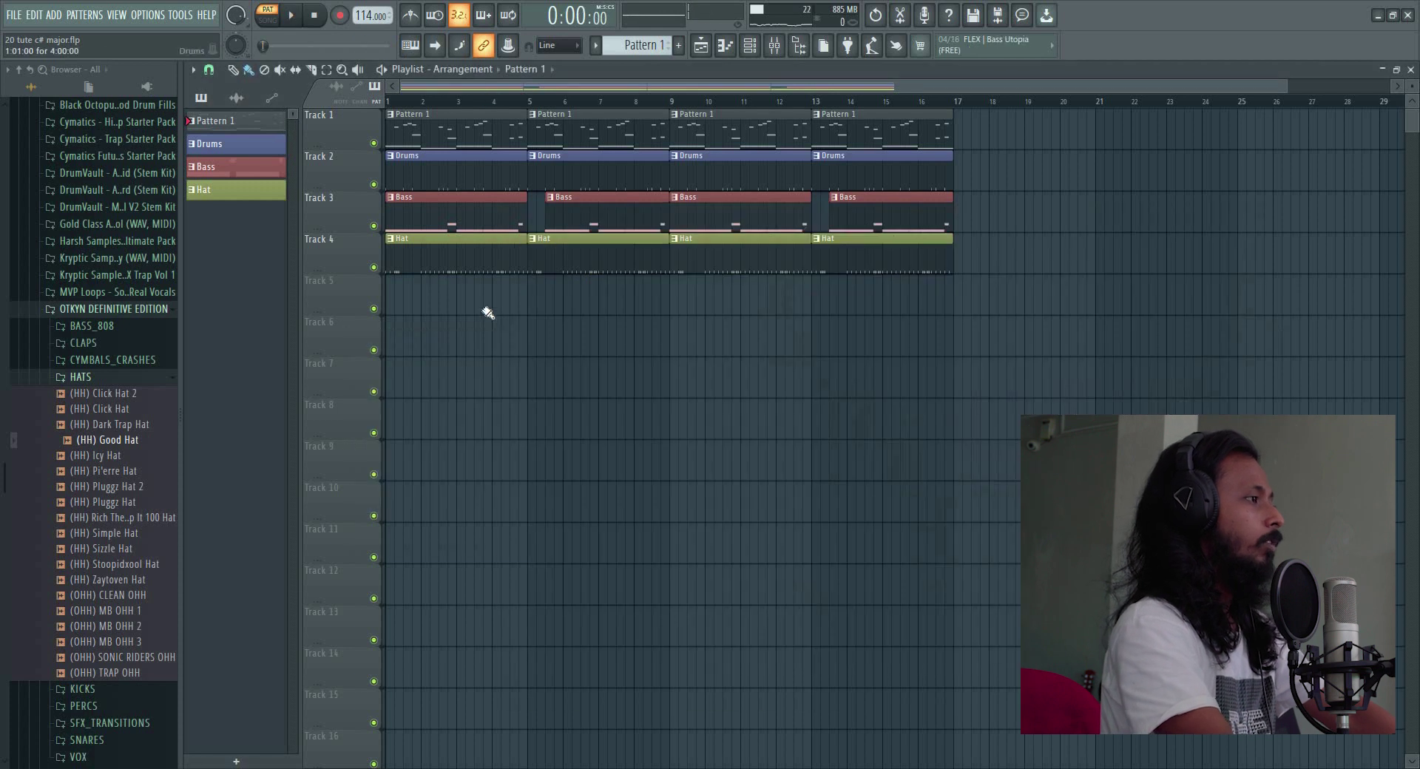
Create a new pattern named Piano and place its clip on Track 5 at bar 5
left_click(674, 45)
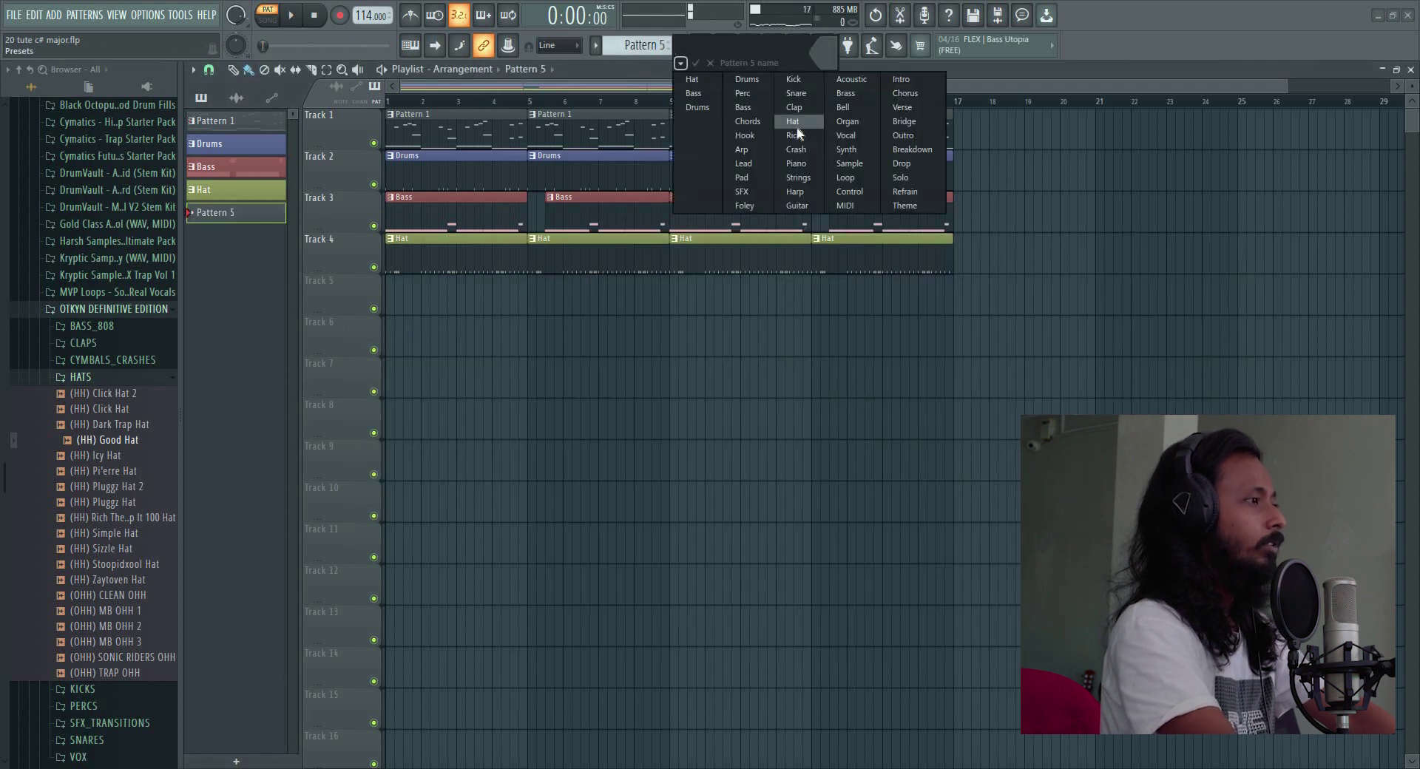
left_click(798, 164)
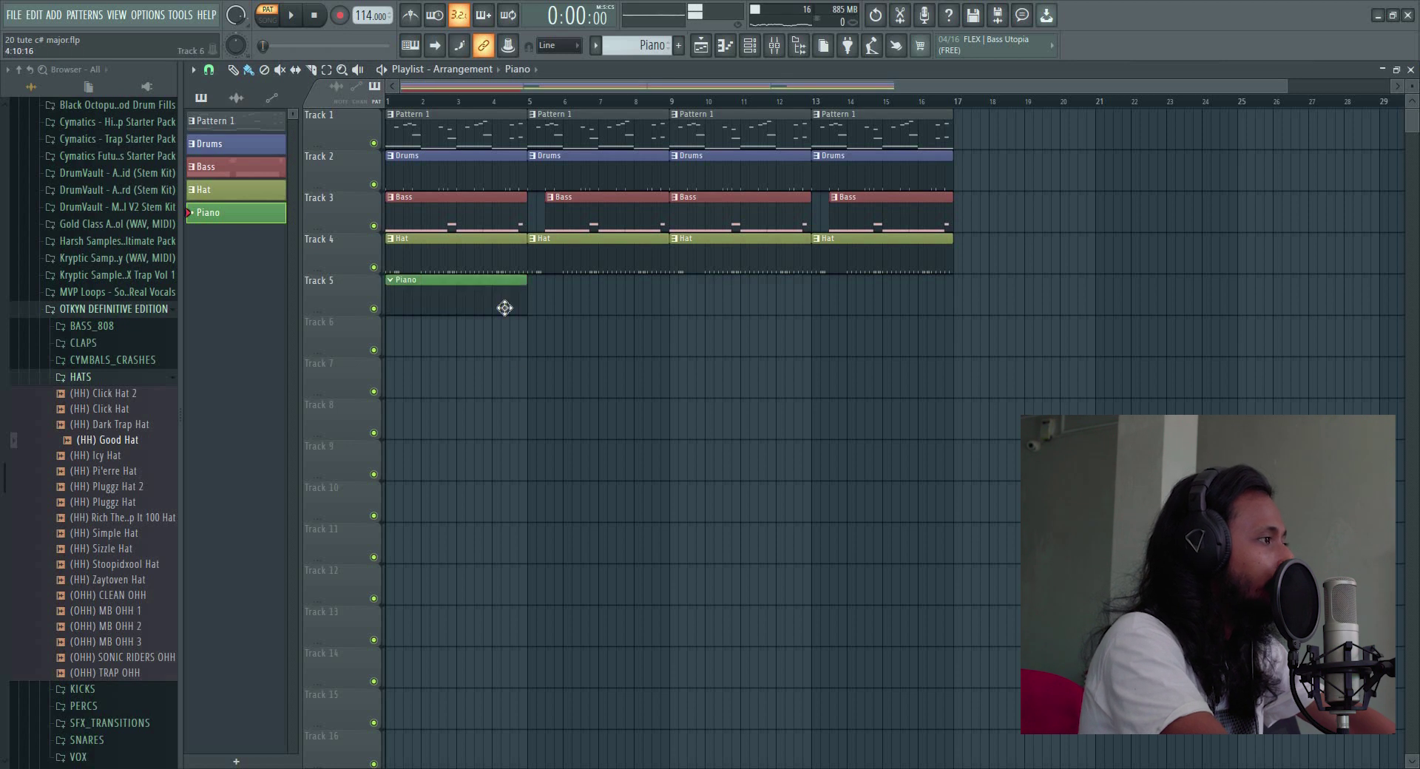
left_click_drag(652, 297, 603, 296)
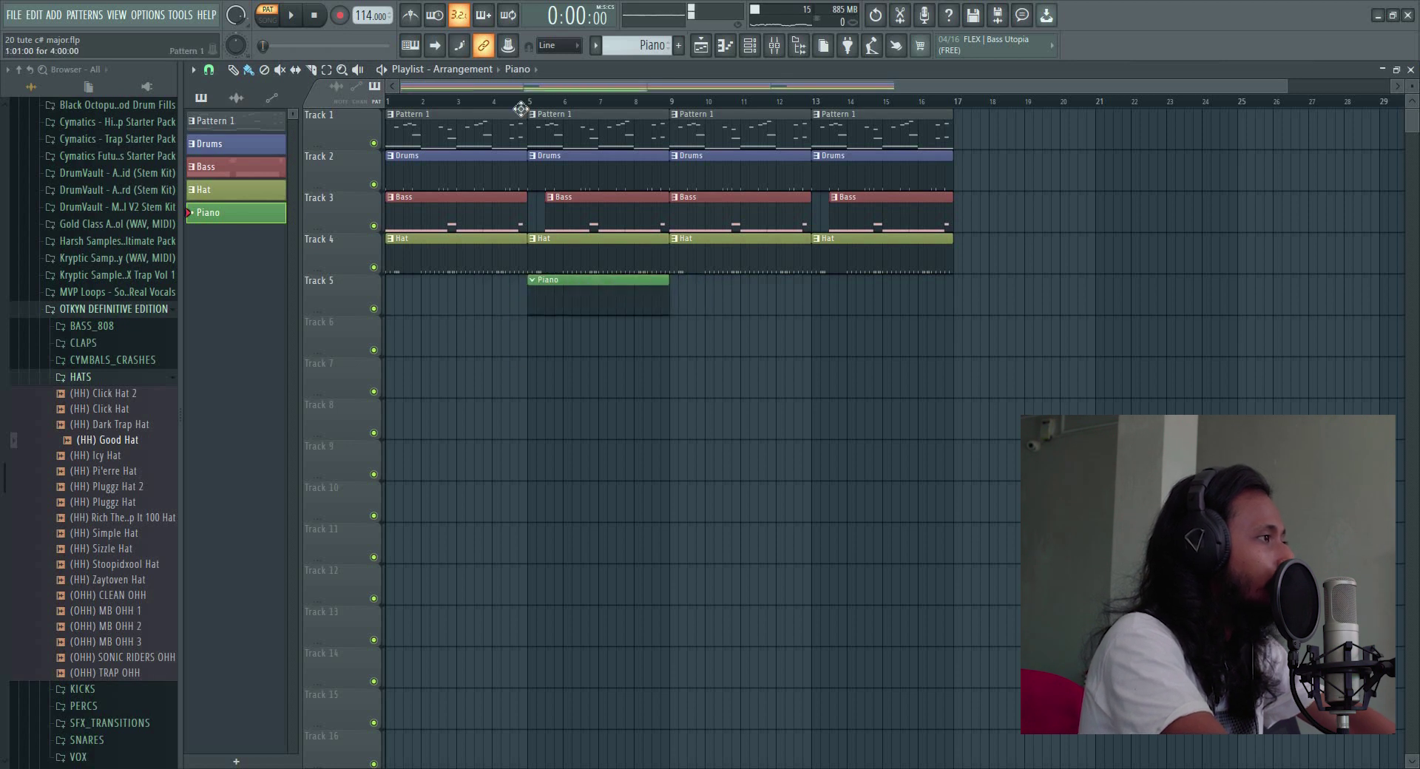
Record a live melody into the FLEX #2 piano roll of the Piano pattern, starting the playback from bar 5
left_click_drag(529, 103, 522, 101)
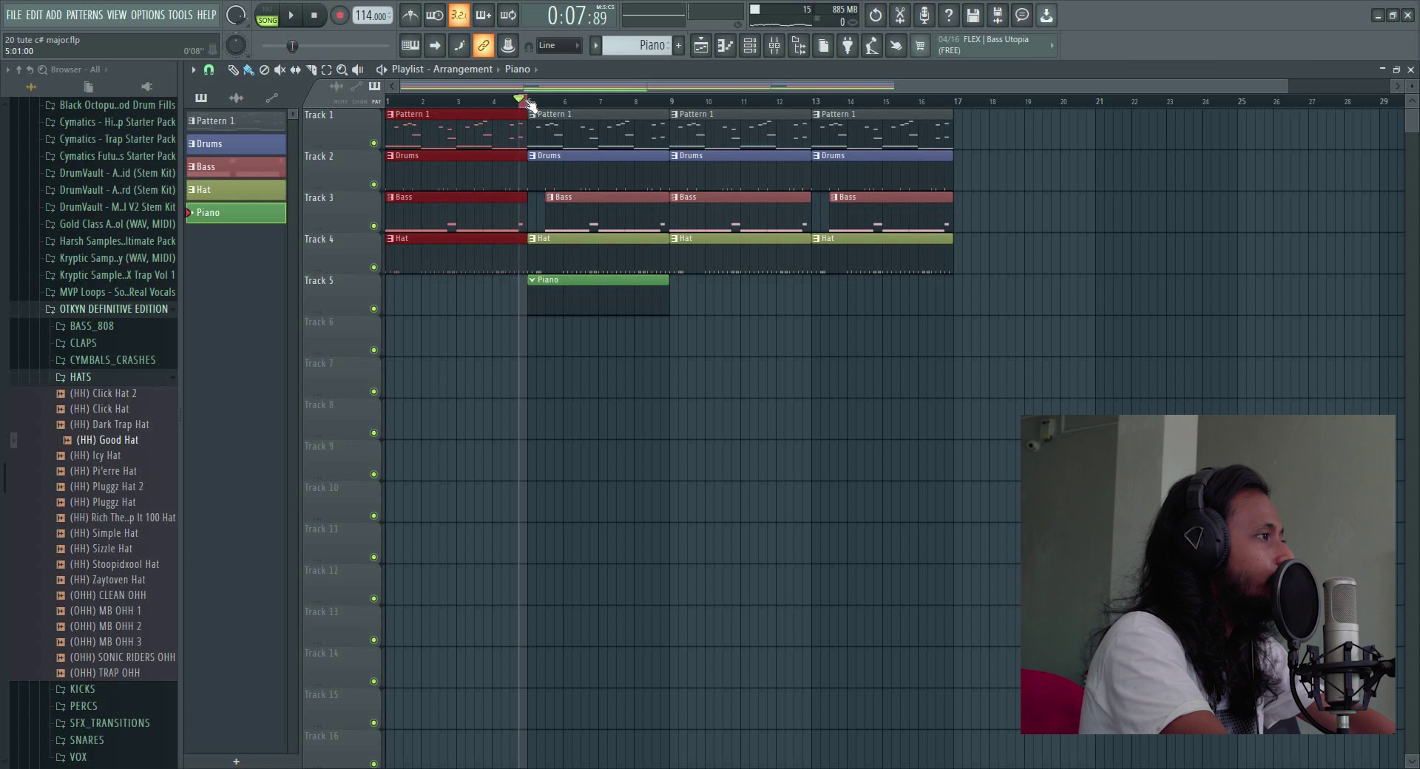
left_click(522, 101)
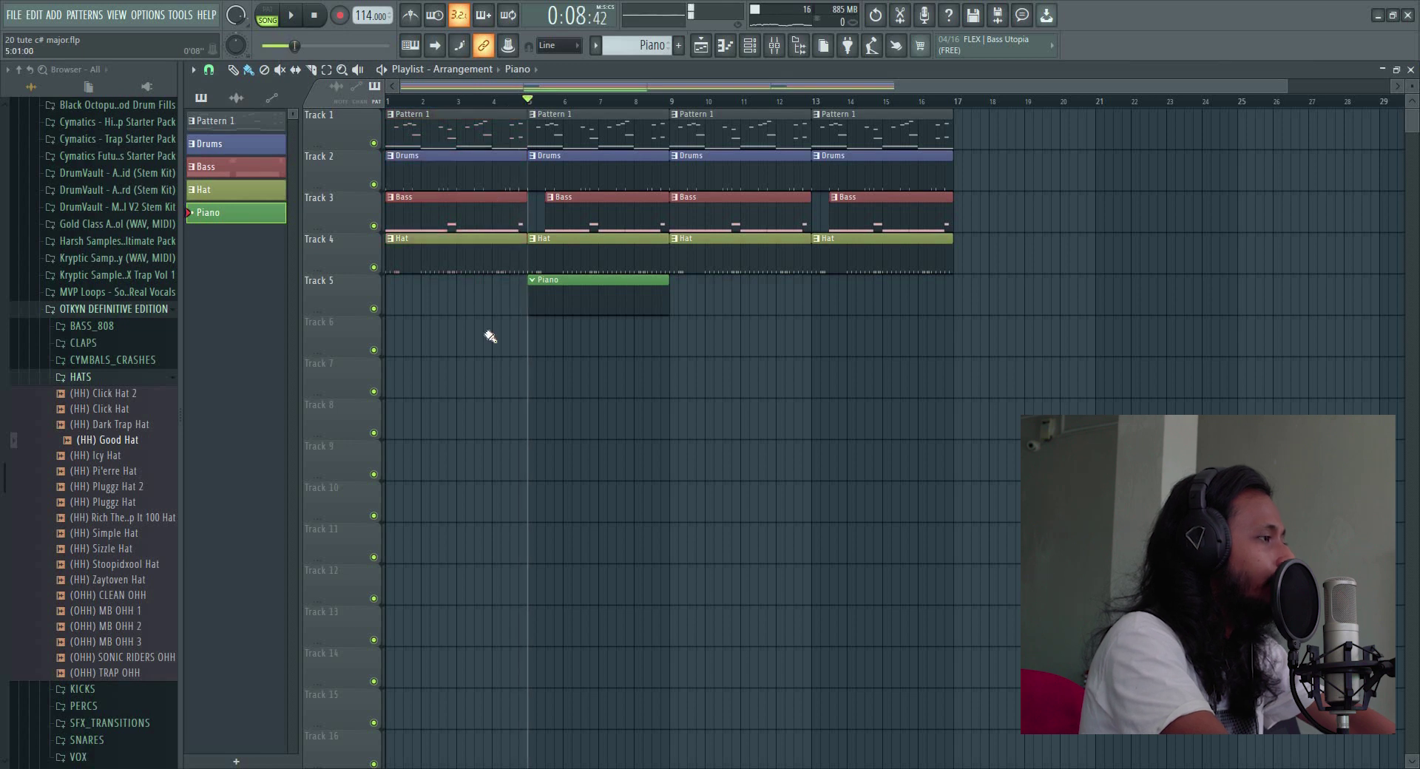
key("F6")
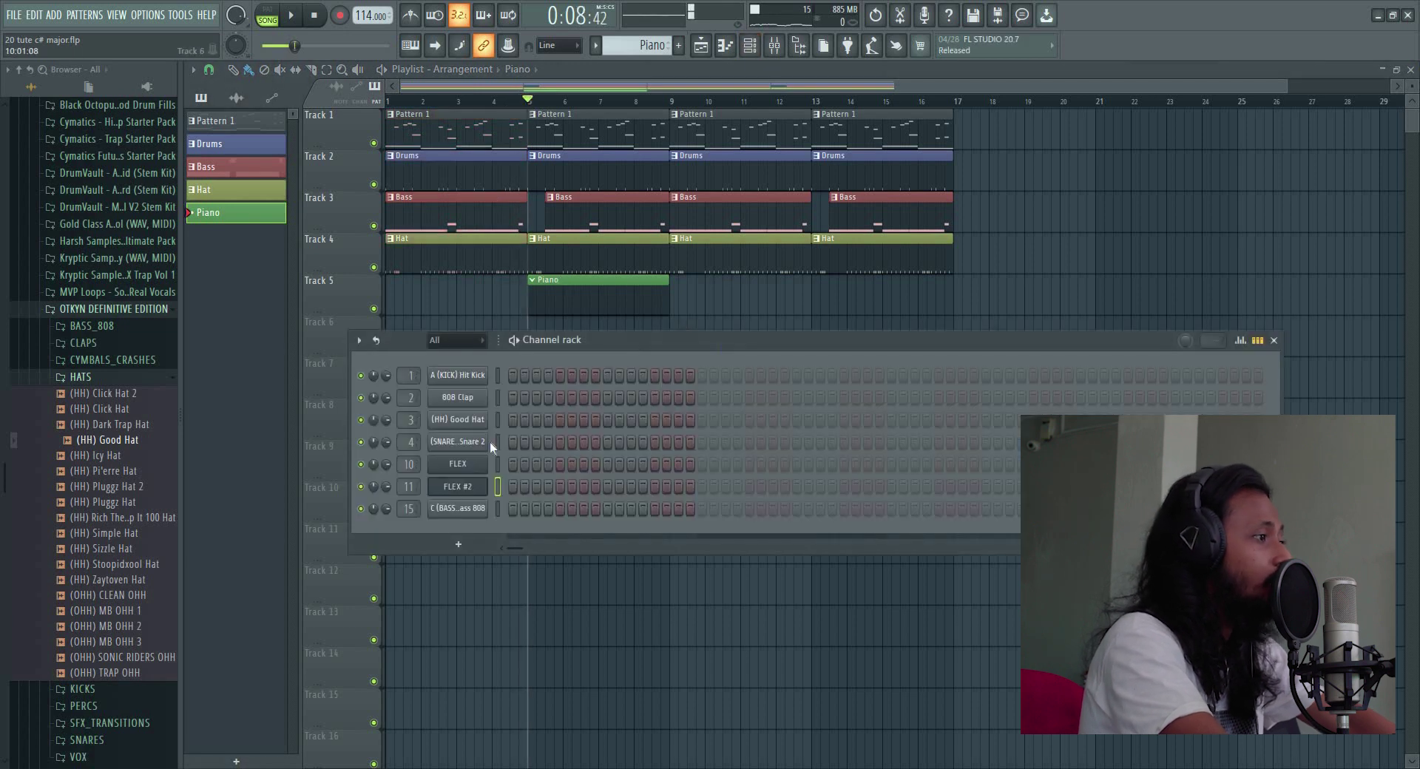
right_click(491, 486)
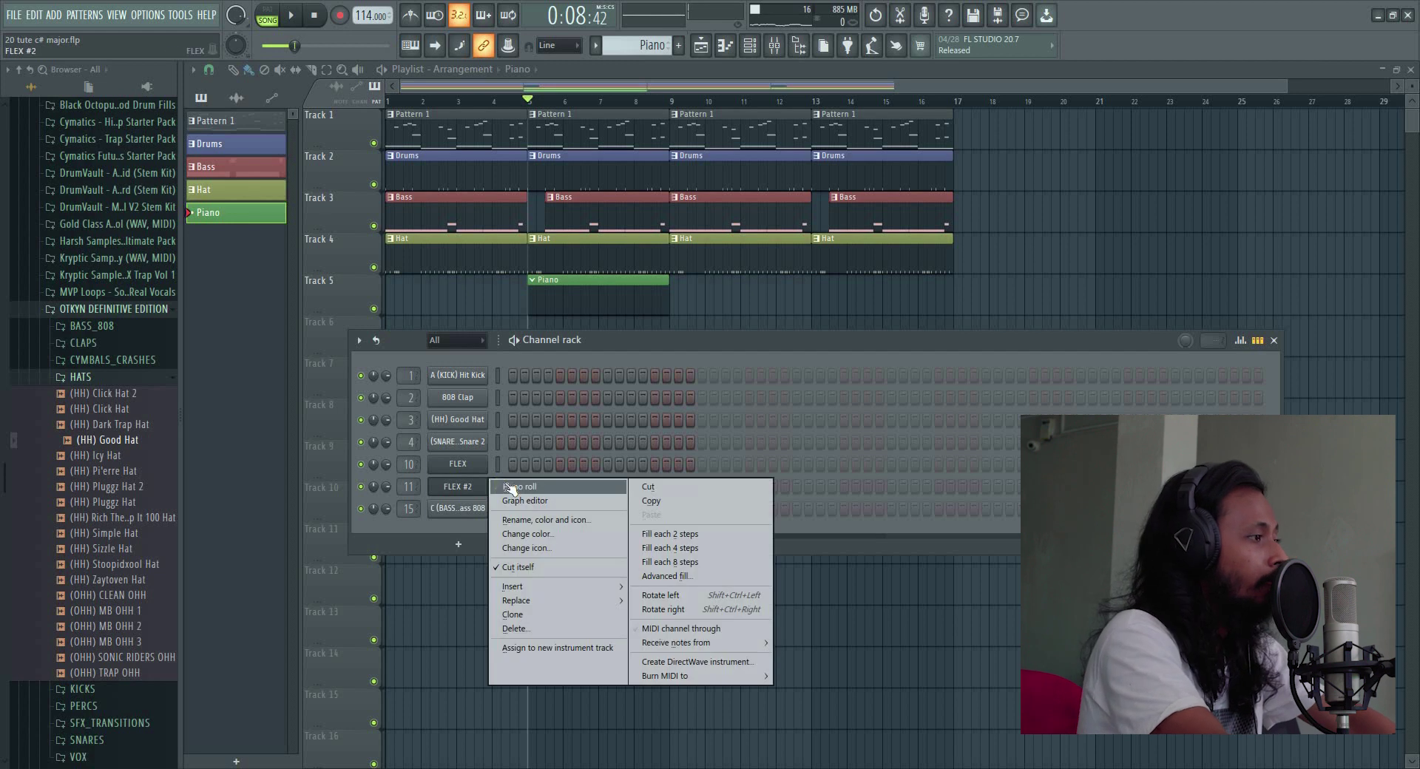
left_click(518, 487)
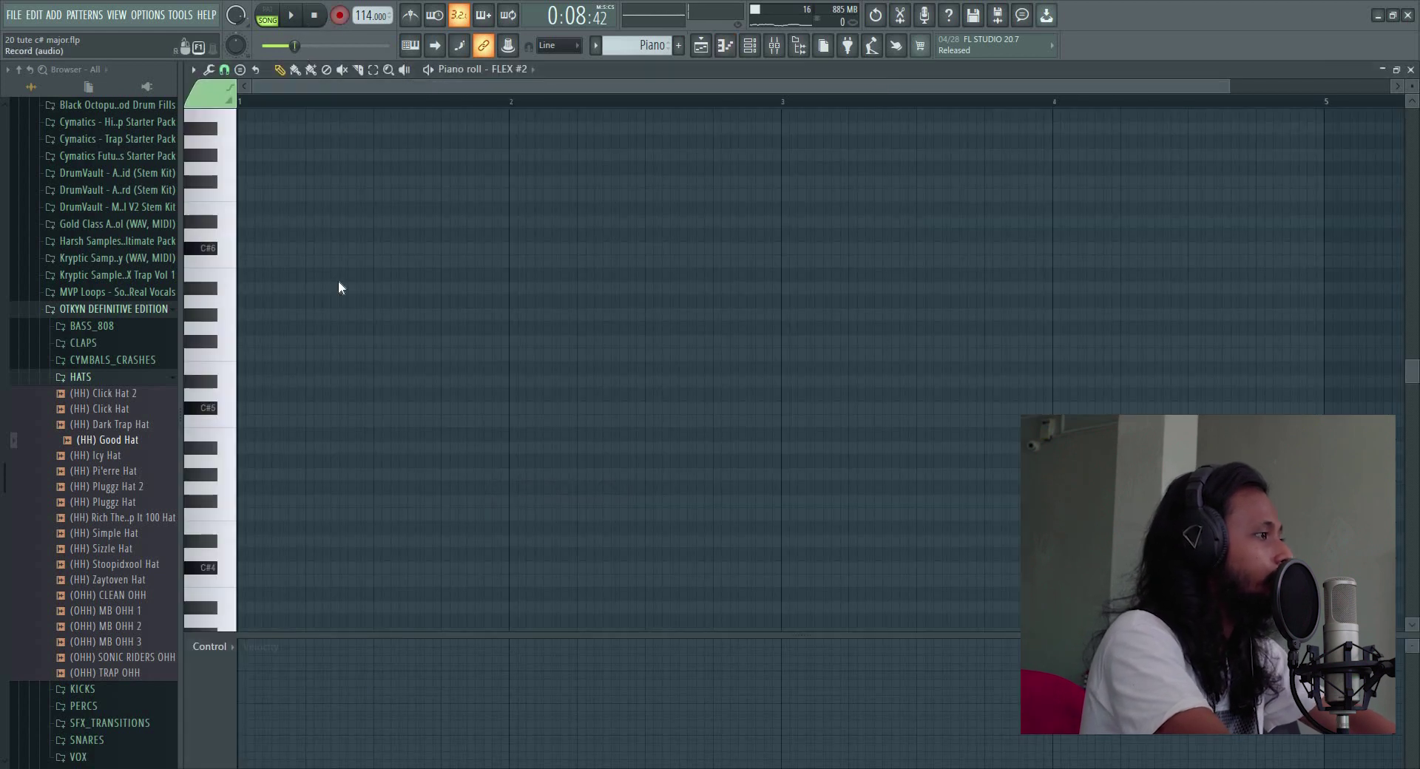
key("r")
left_click(677, 469)
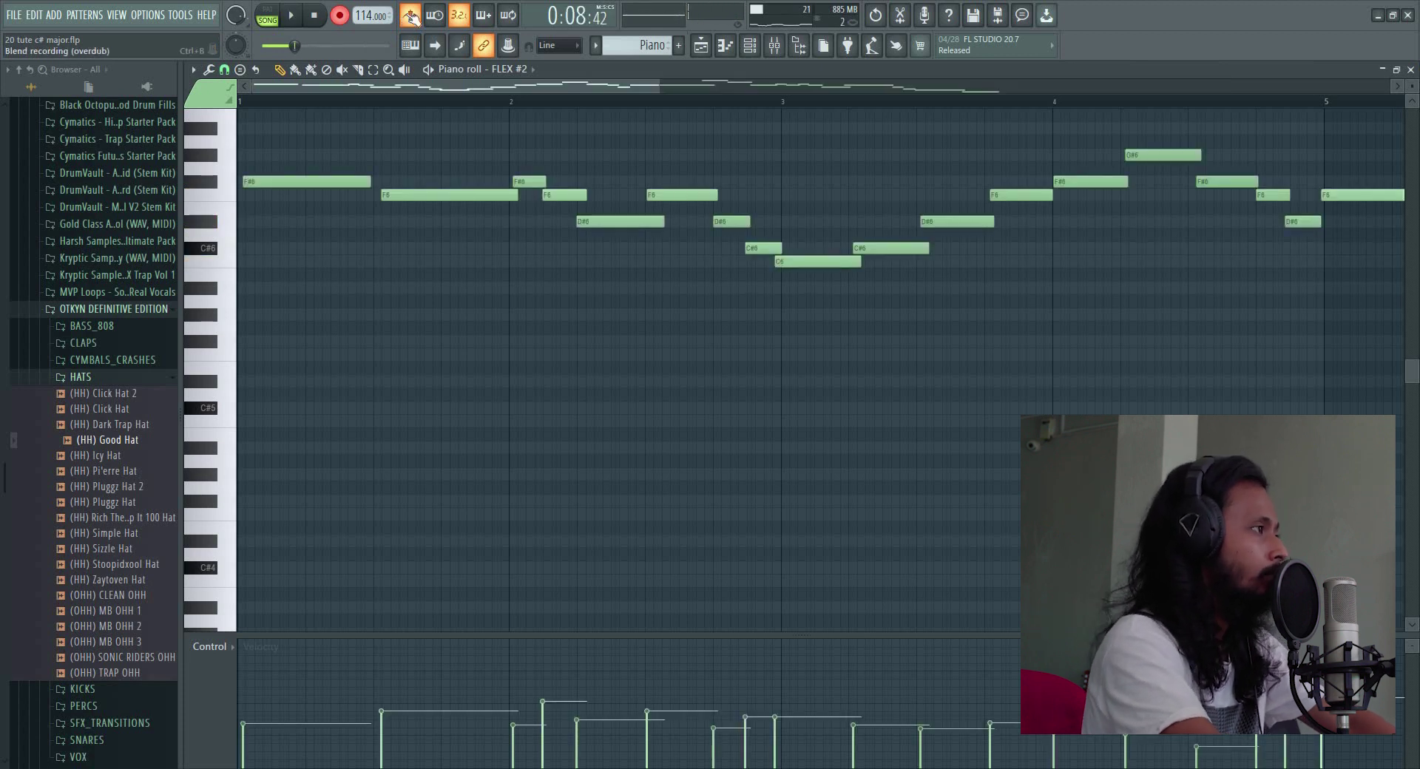
Set the piano roll snap to 1/2 beat, quantize the recorded melody and play it back
scroll(437, 352, "up", 3)
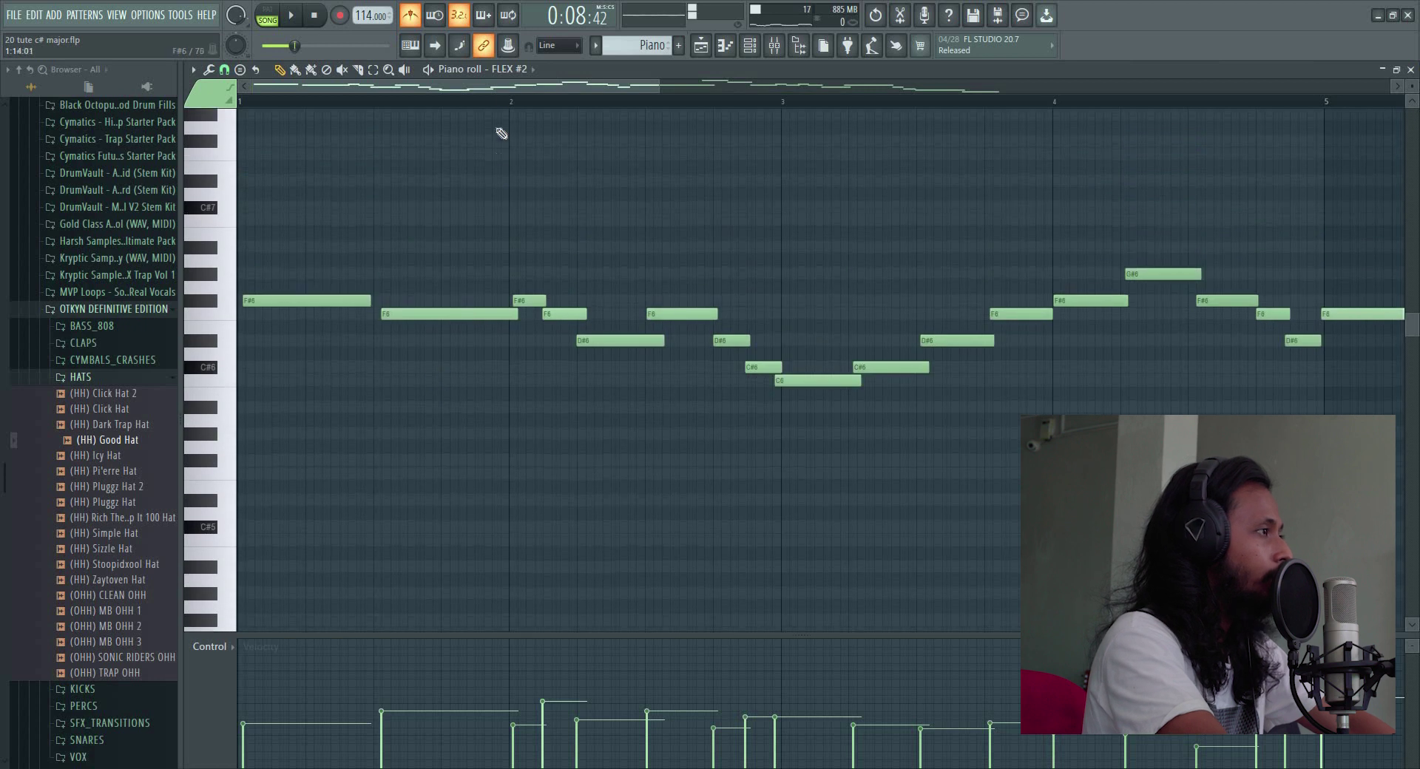
scroll(498, 108, "down", 3)
left_click(225, 69)
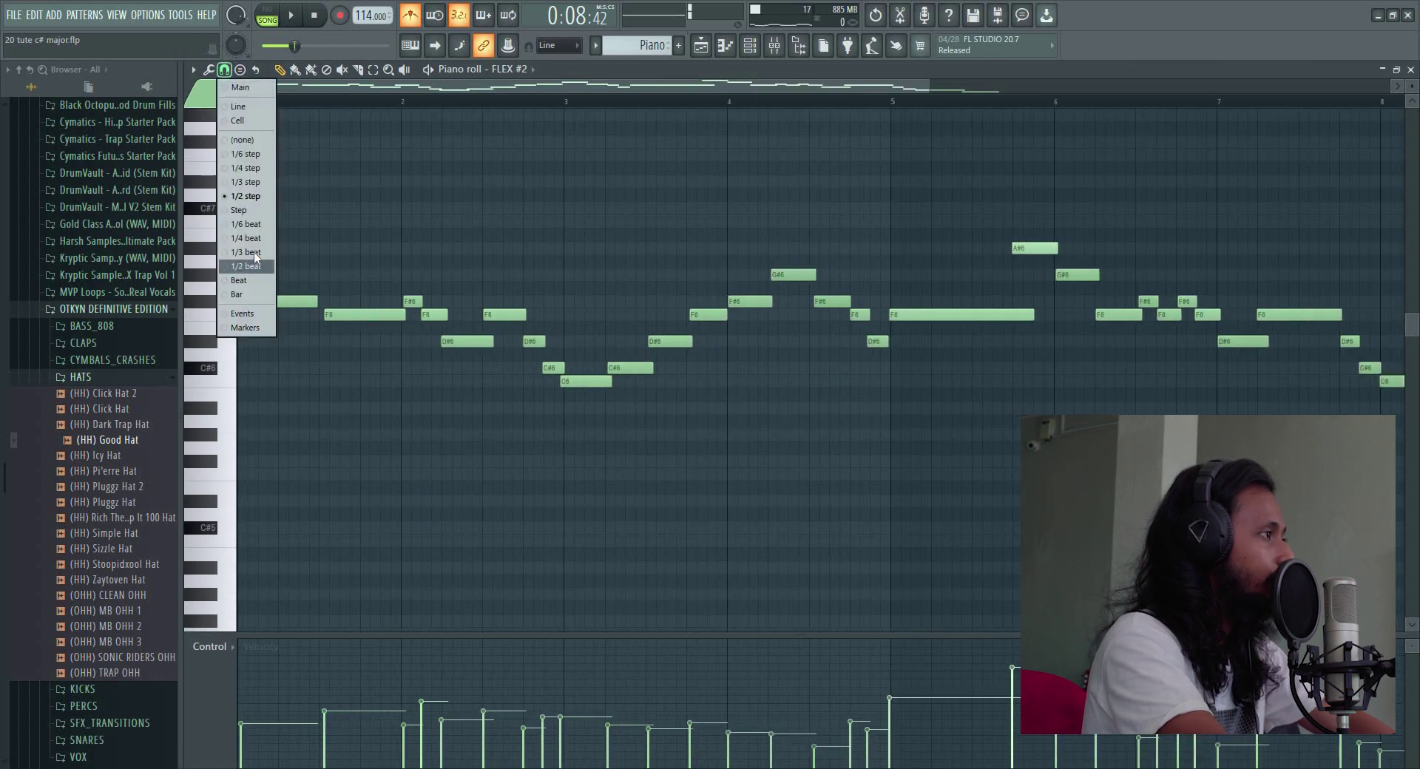
left_click(242, 267)
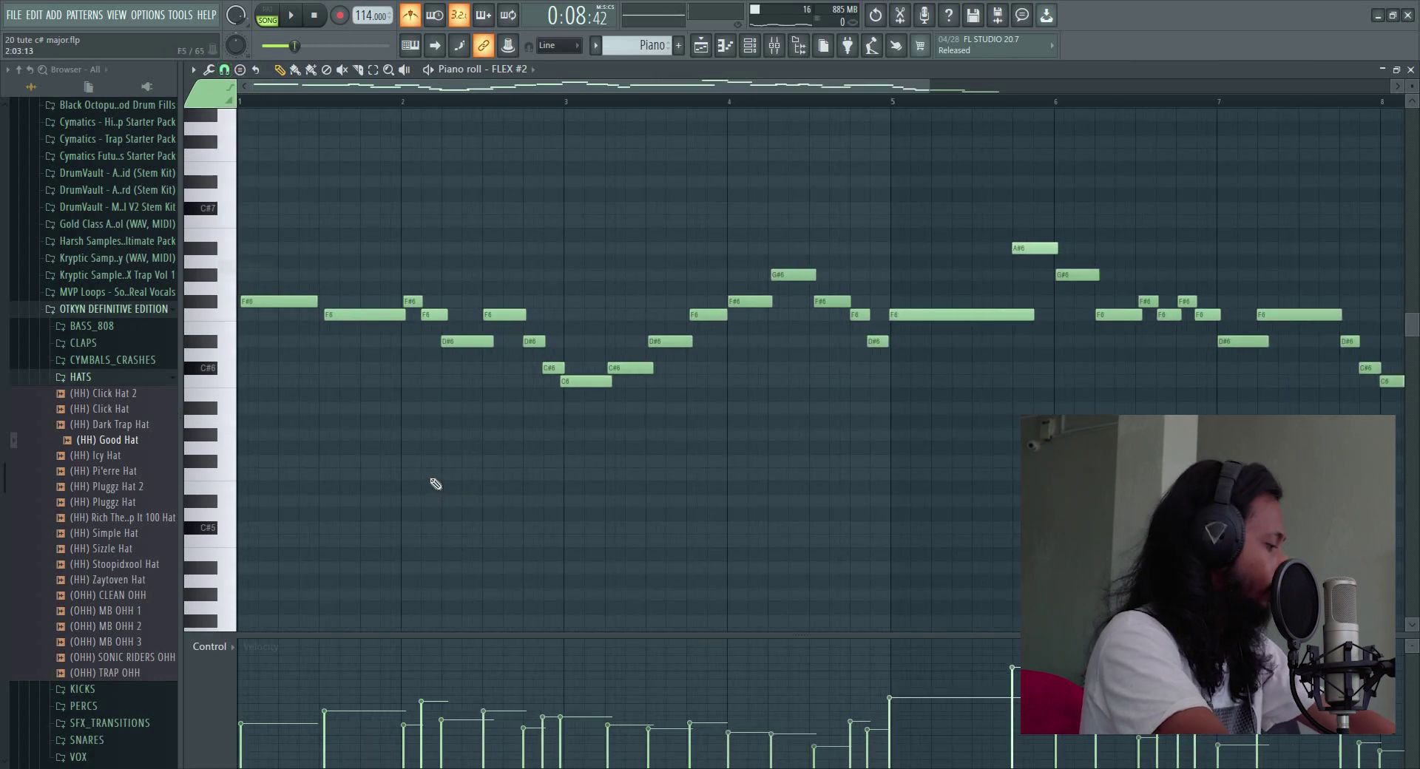
key("ctrl+q")
key("space")
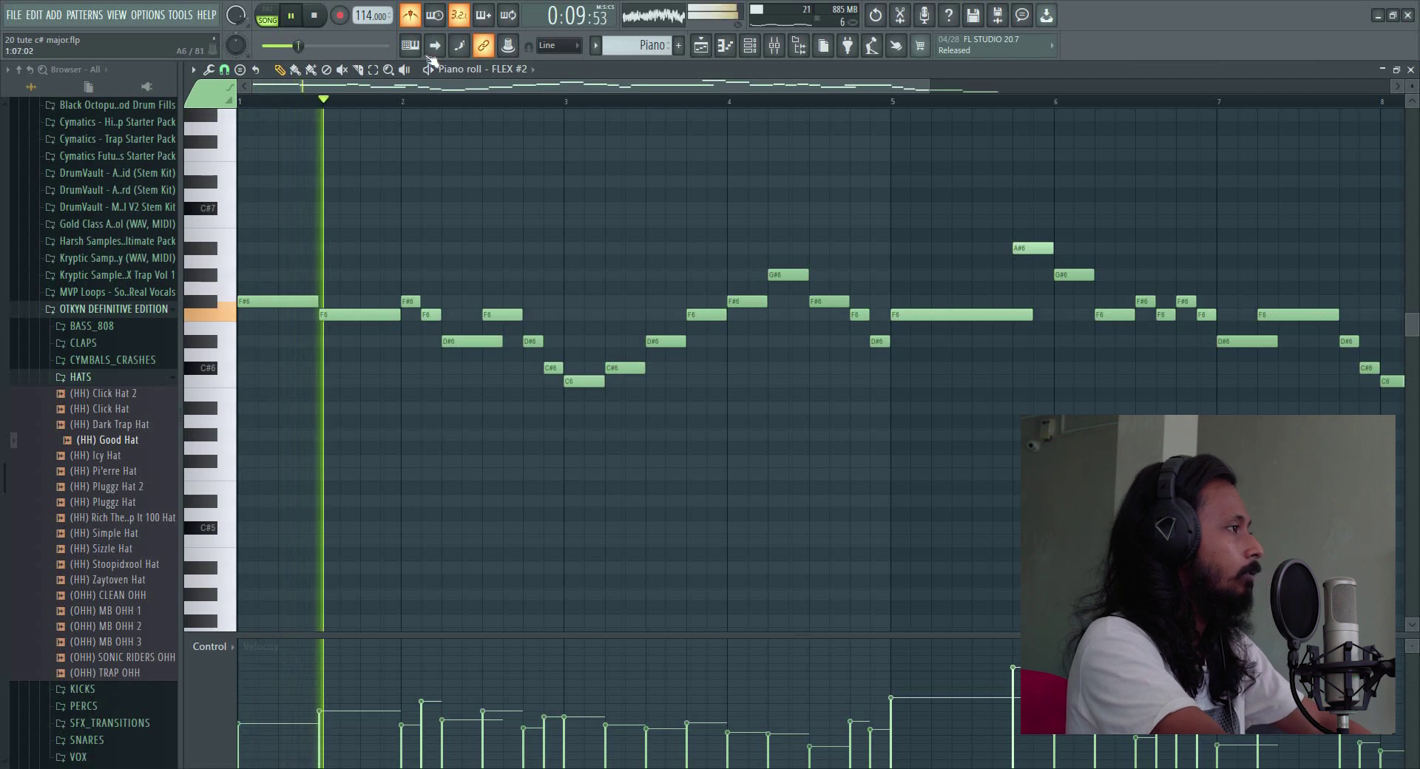
Return to the playlist and add Piano clips on Track 5 at bars 9 and 13
left_click(1409, 71)
key("F6")
left_click(674, 300)
left_click(822, 299)
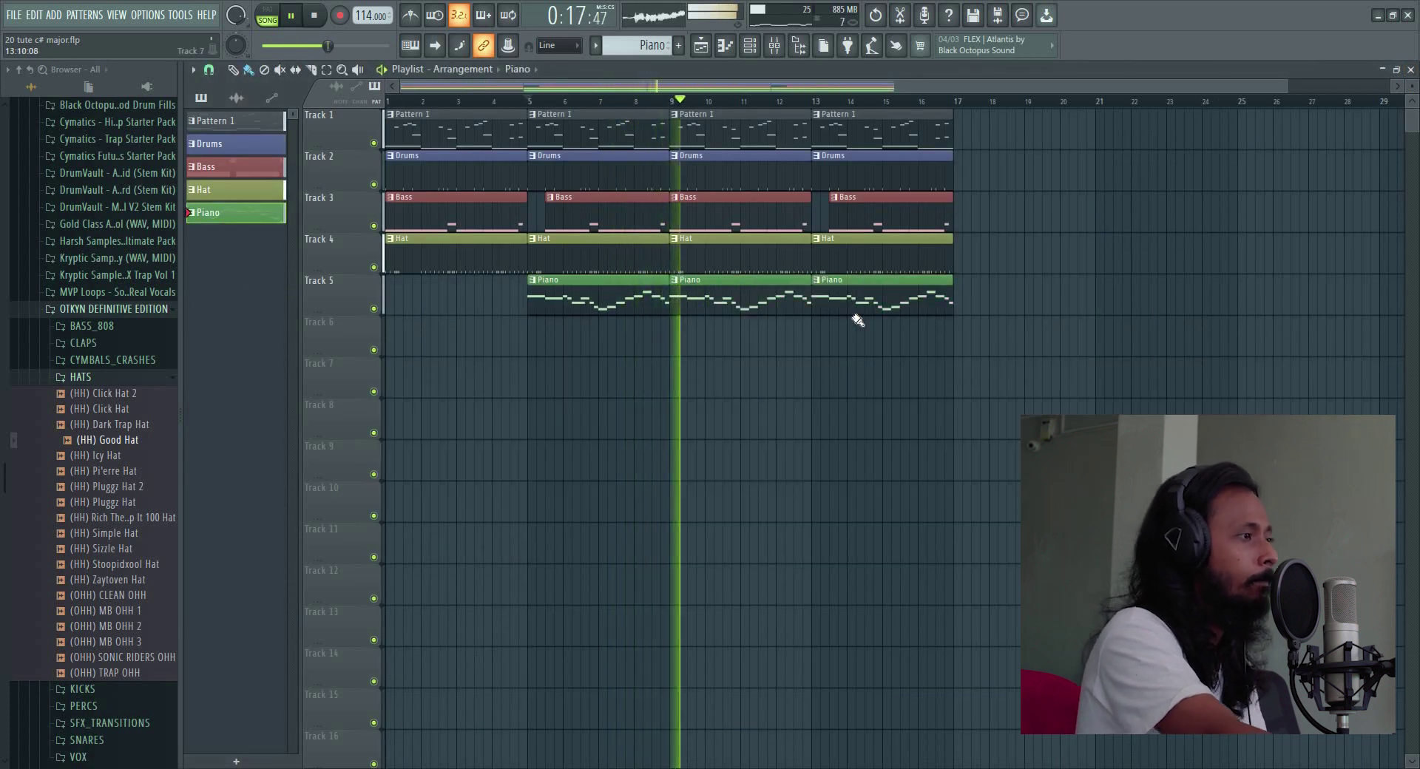
Pan Insert 10 to the left and Insert 11 to the right, and lower the volume of Insert 10
left_click(774, 45)
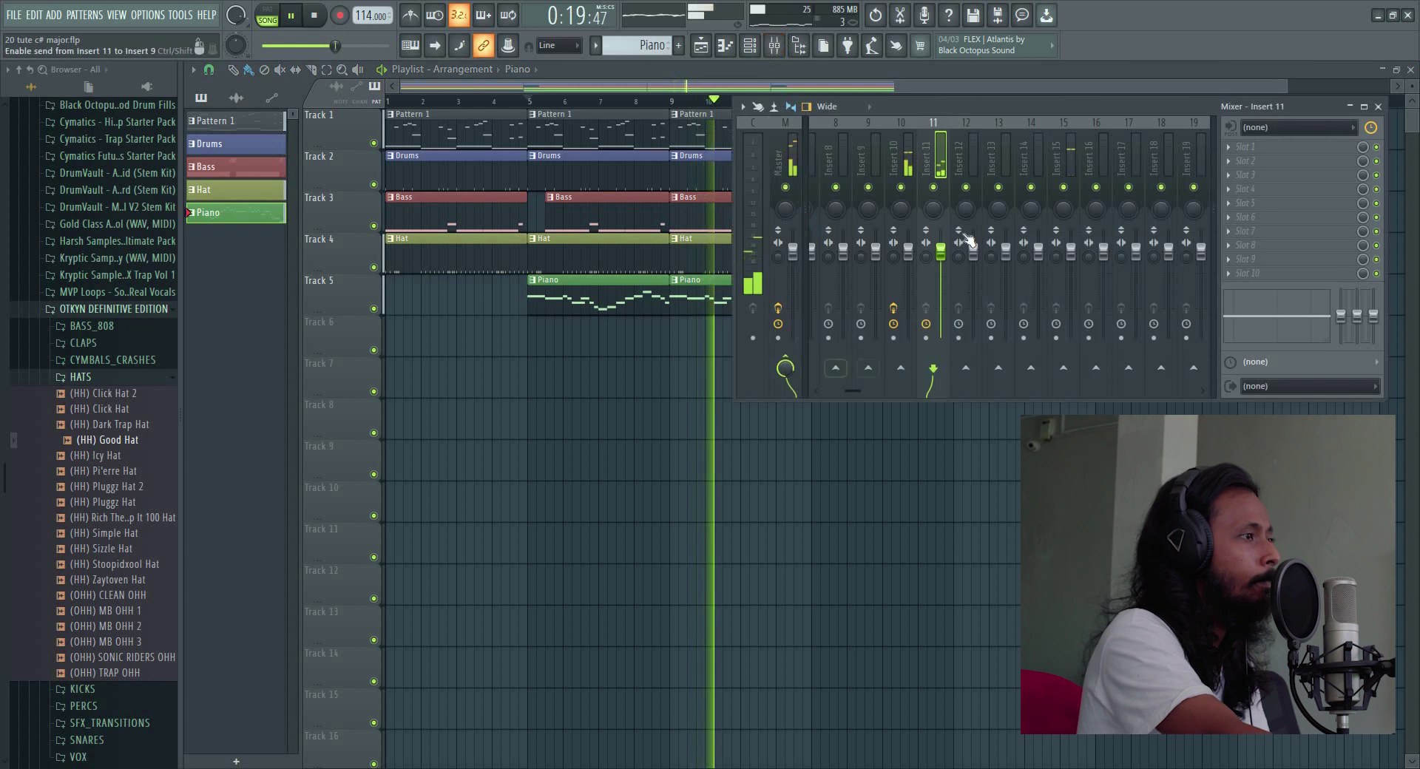
left_click_drag(933, 212, 940, 261)
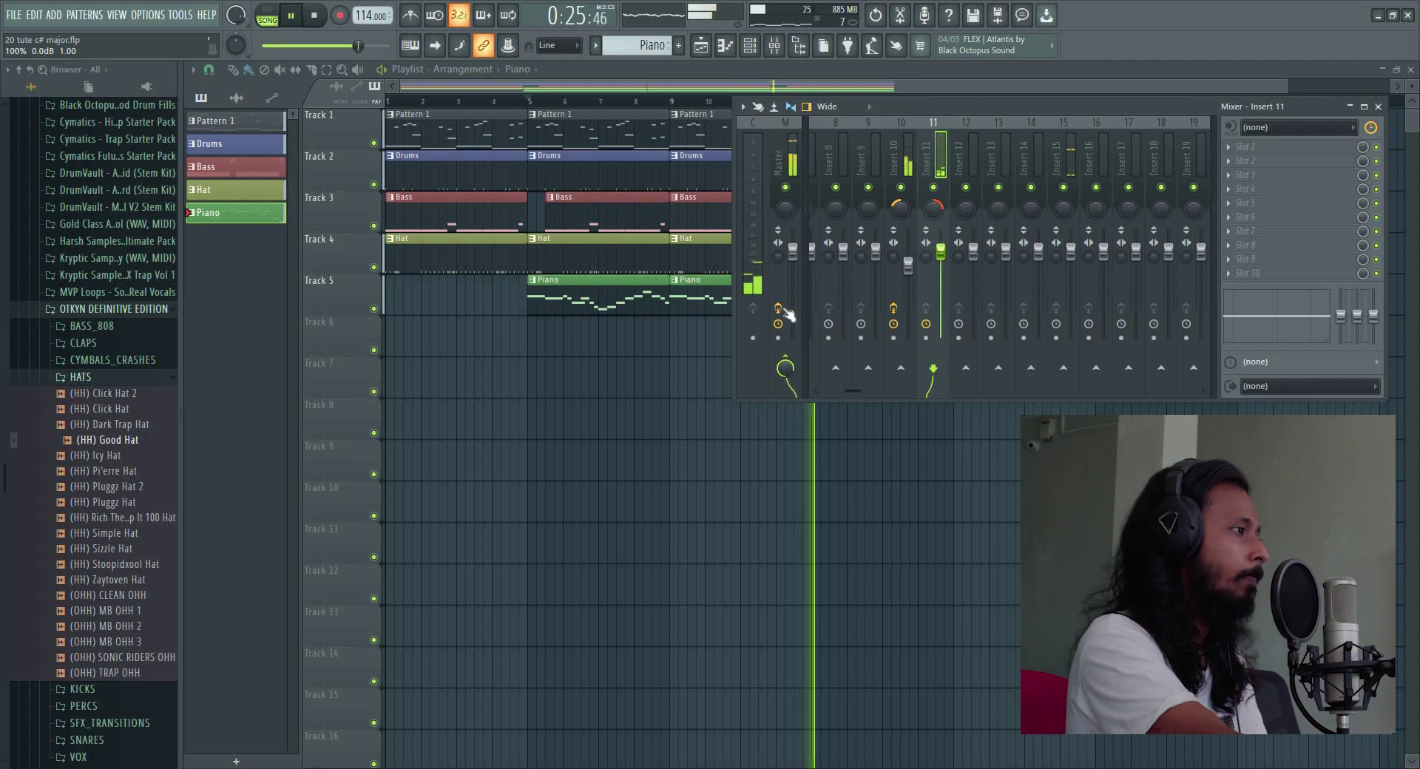
key("F9")
Delete the Piano clip at bar 13 and copy the two remaining Piano clips to bars 17 and 21
right_click(897, 307)
left_click_drag(818, 394, 643, 281)
left_click_drag(1076, 280, 1036, 307)
Copy the Track 1 to 4 clips from bar 5 onward to bar 17, and delete the copies from bar 25 on
left_click_drag(1027, 257, 549, 122)
left_click_drag(551, 119, 976, 112)
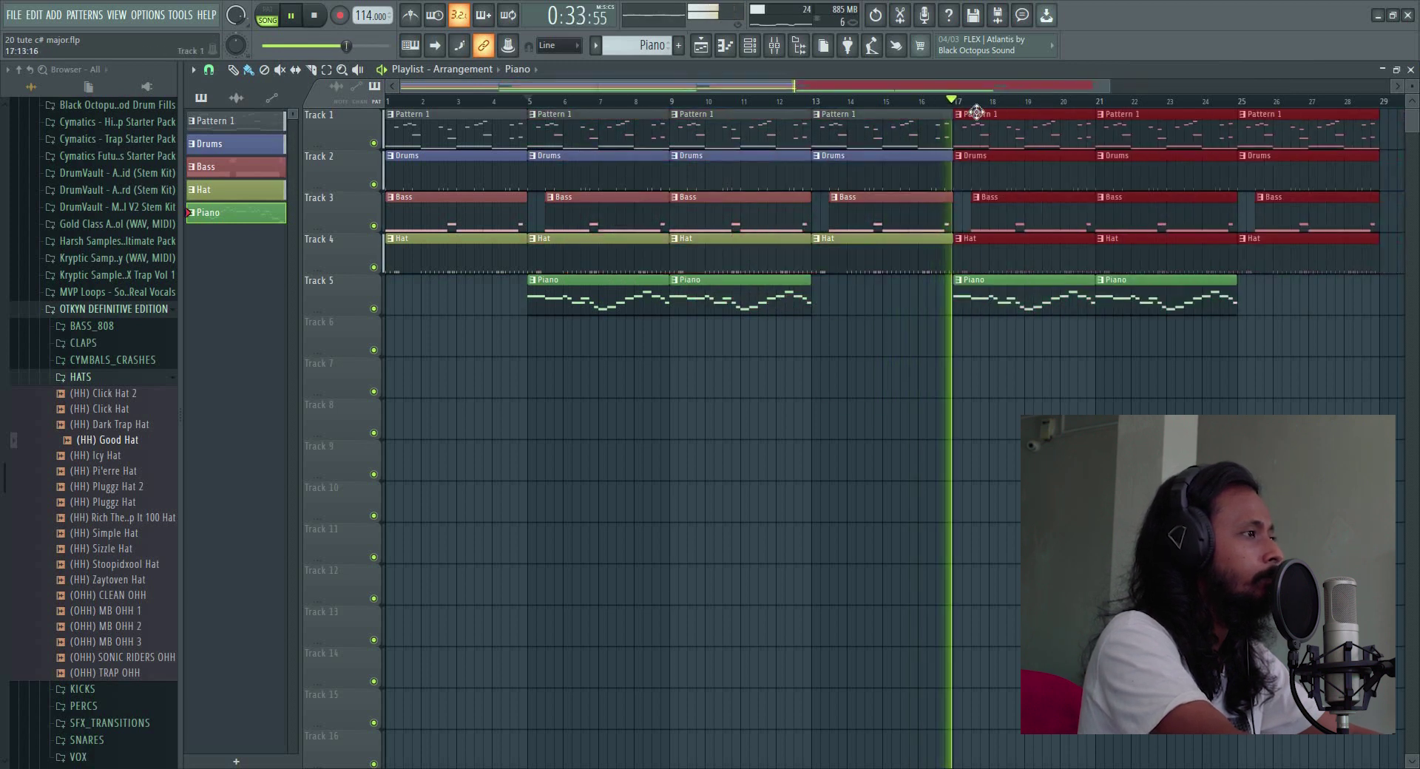
left_click(1273, 384, "ctrl")
right_click(1305, 191)
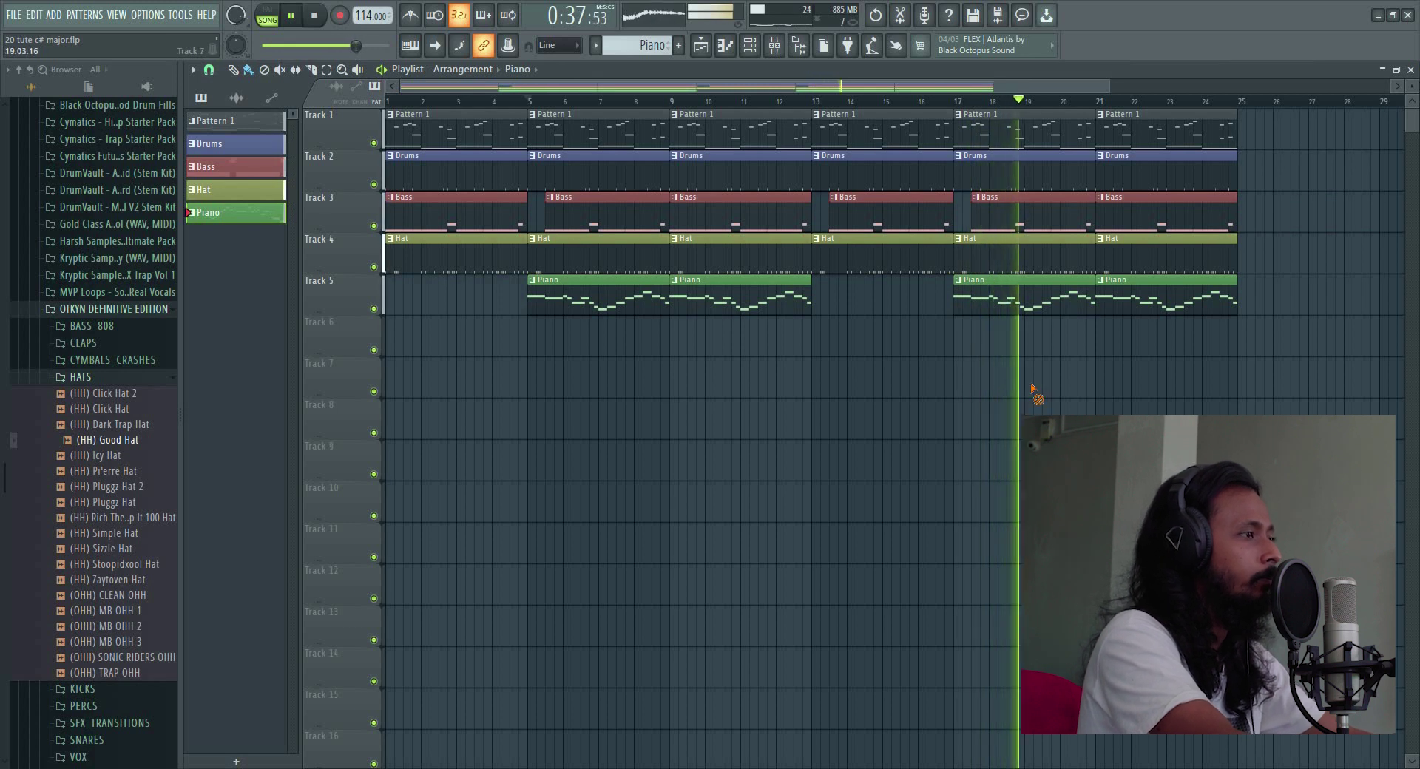
Thin out the intro by deleting the Drums and Bass clips before bar 9, the first Hat clip and the Piano clip at bar 5
left_click_drag(807, 300, 728, 302)
right_click(641, 304)
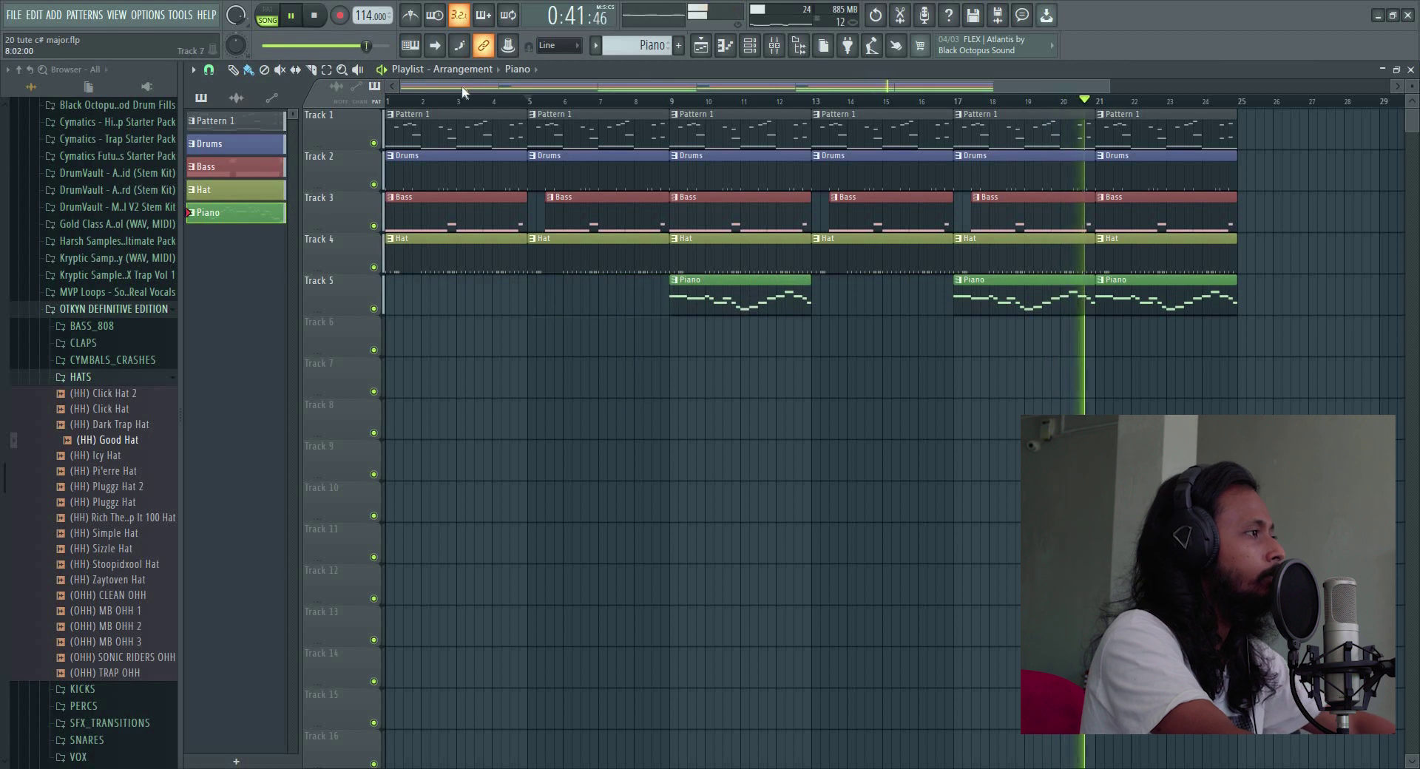
right_click(398, 176)
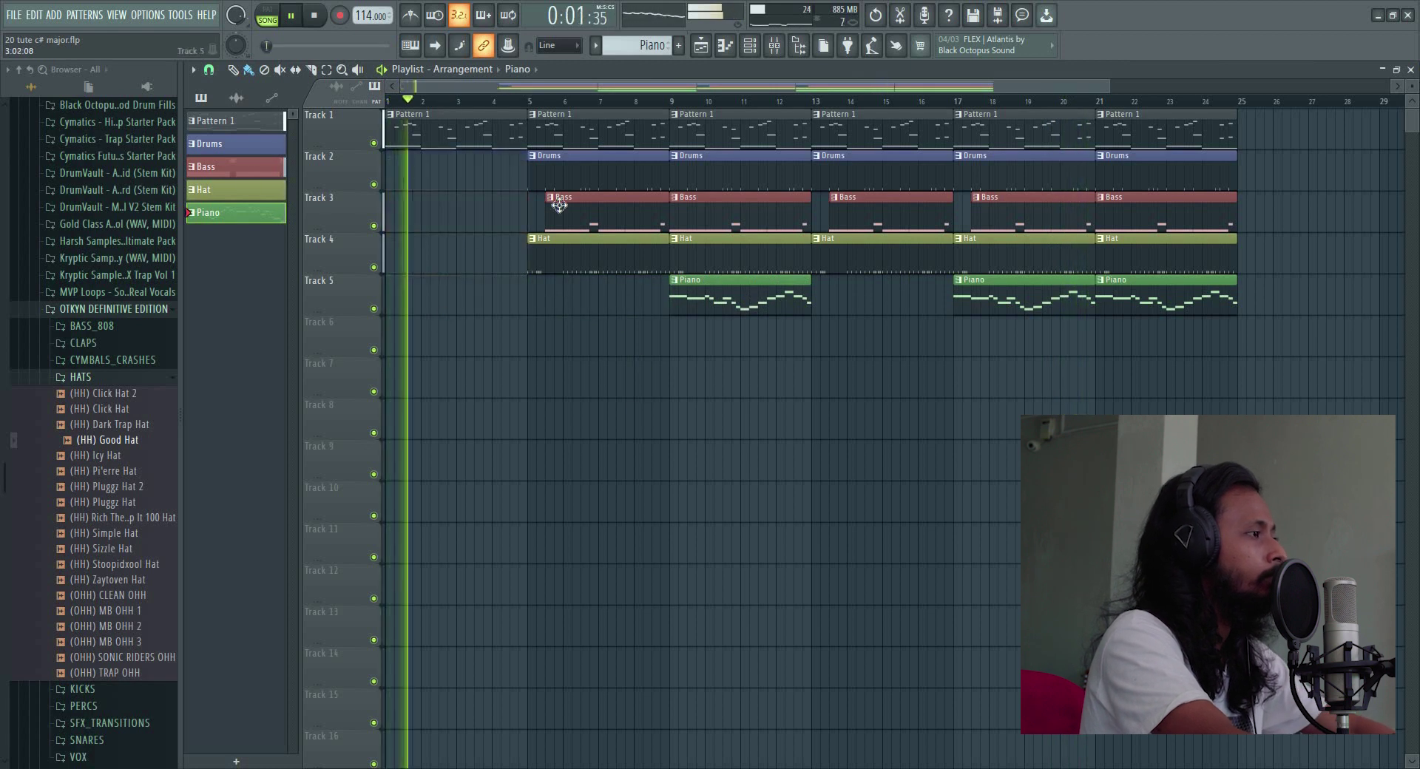
right_click(606, 175)
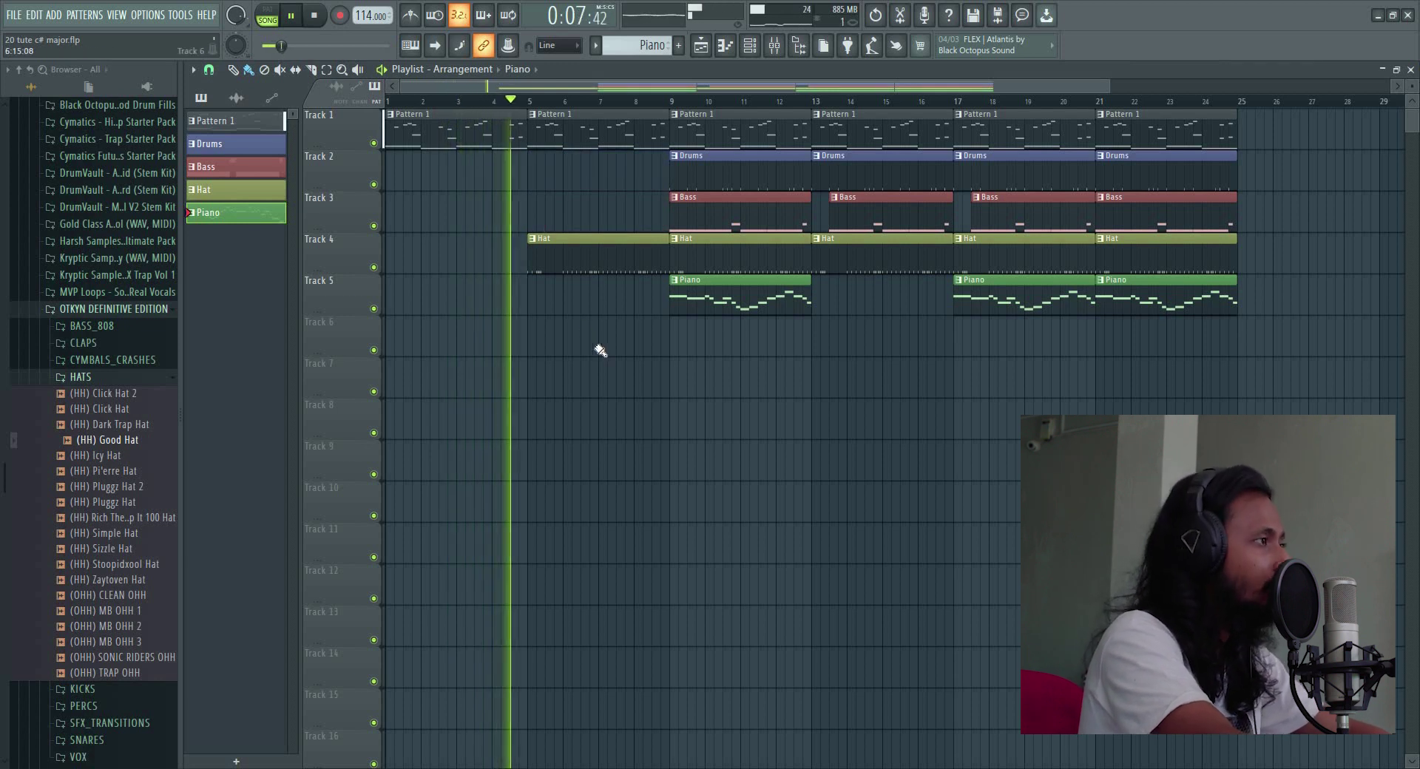
key("space")
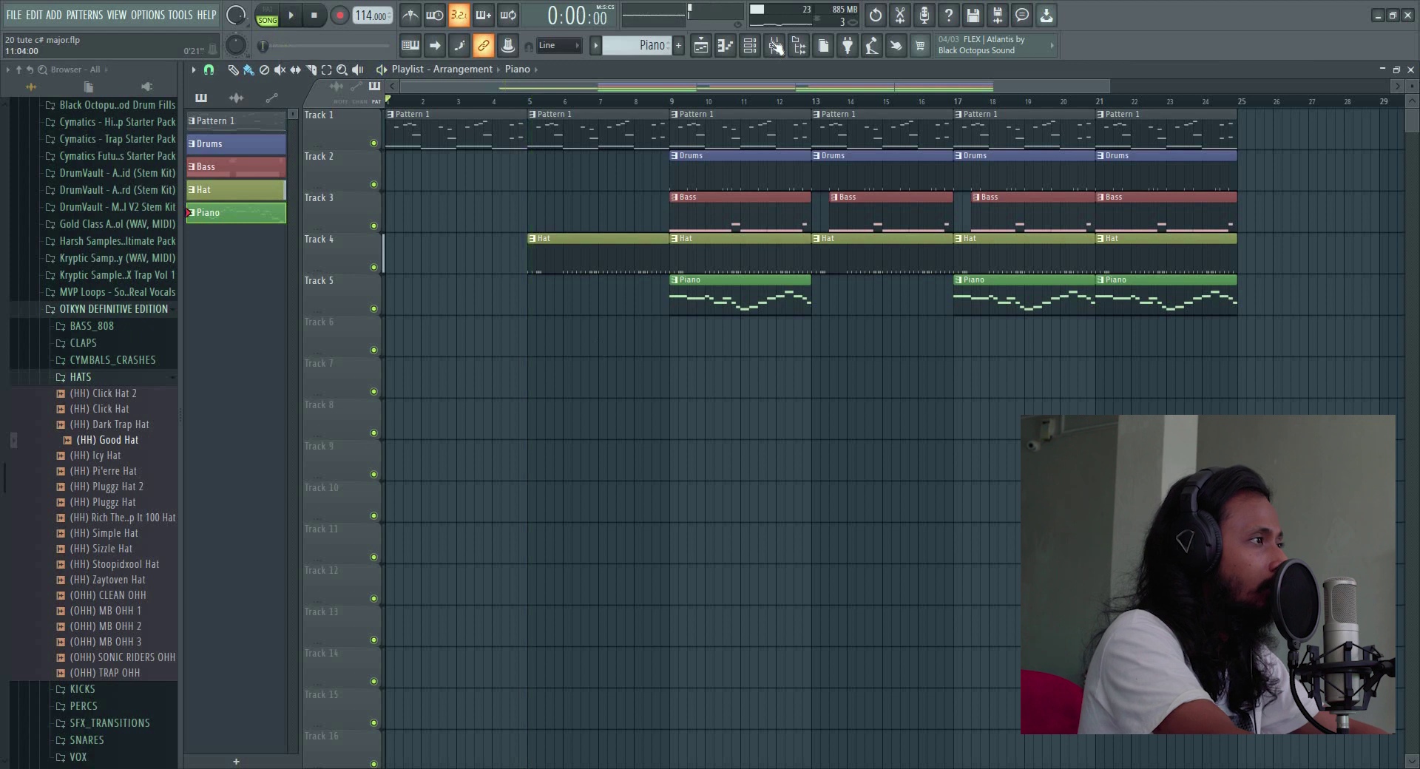
Load Gross Beat after HalfTime on Insert 10 and choose its Momentary preset with the 1/2 Speed time slot
left_click(775, 47)
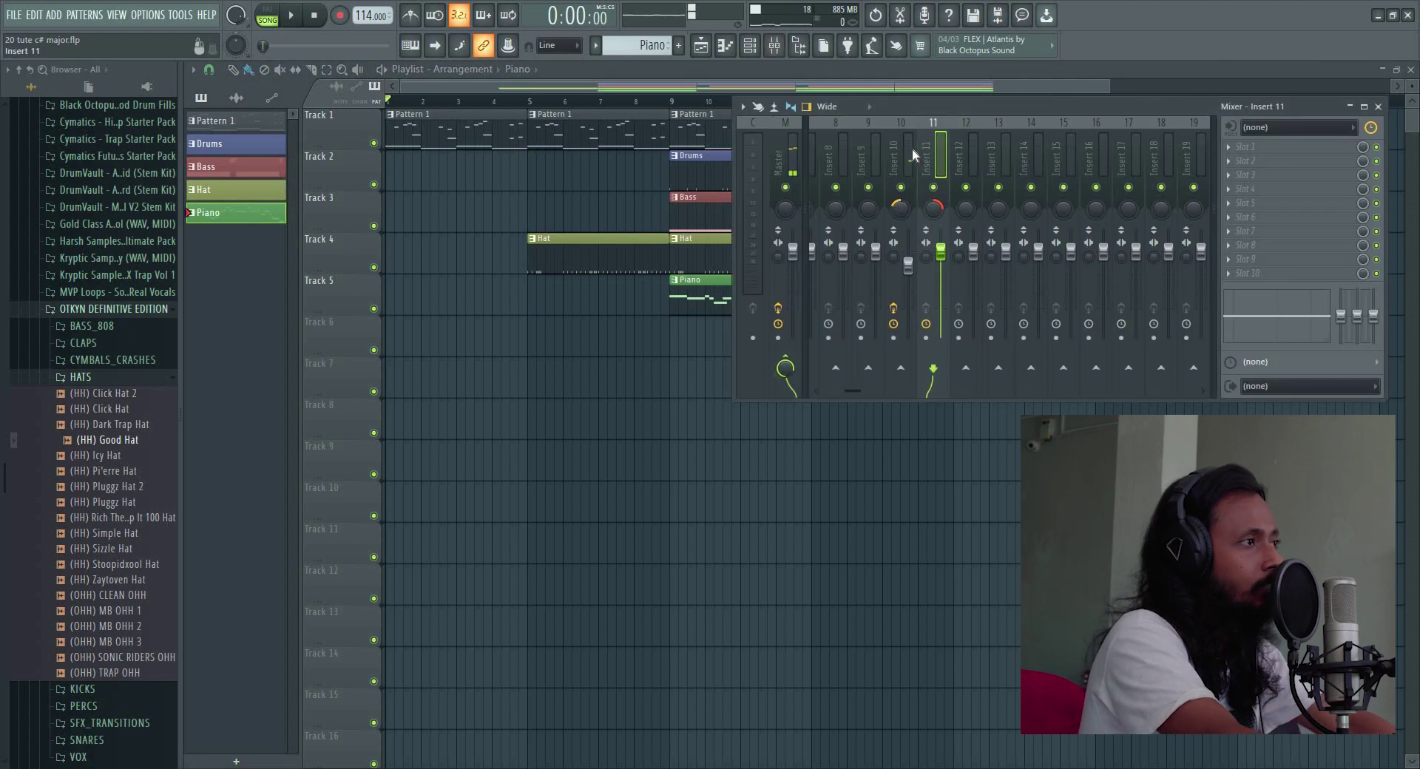
left_click(1249, 164)
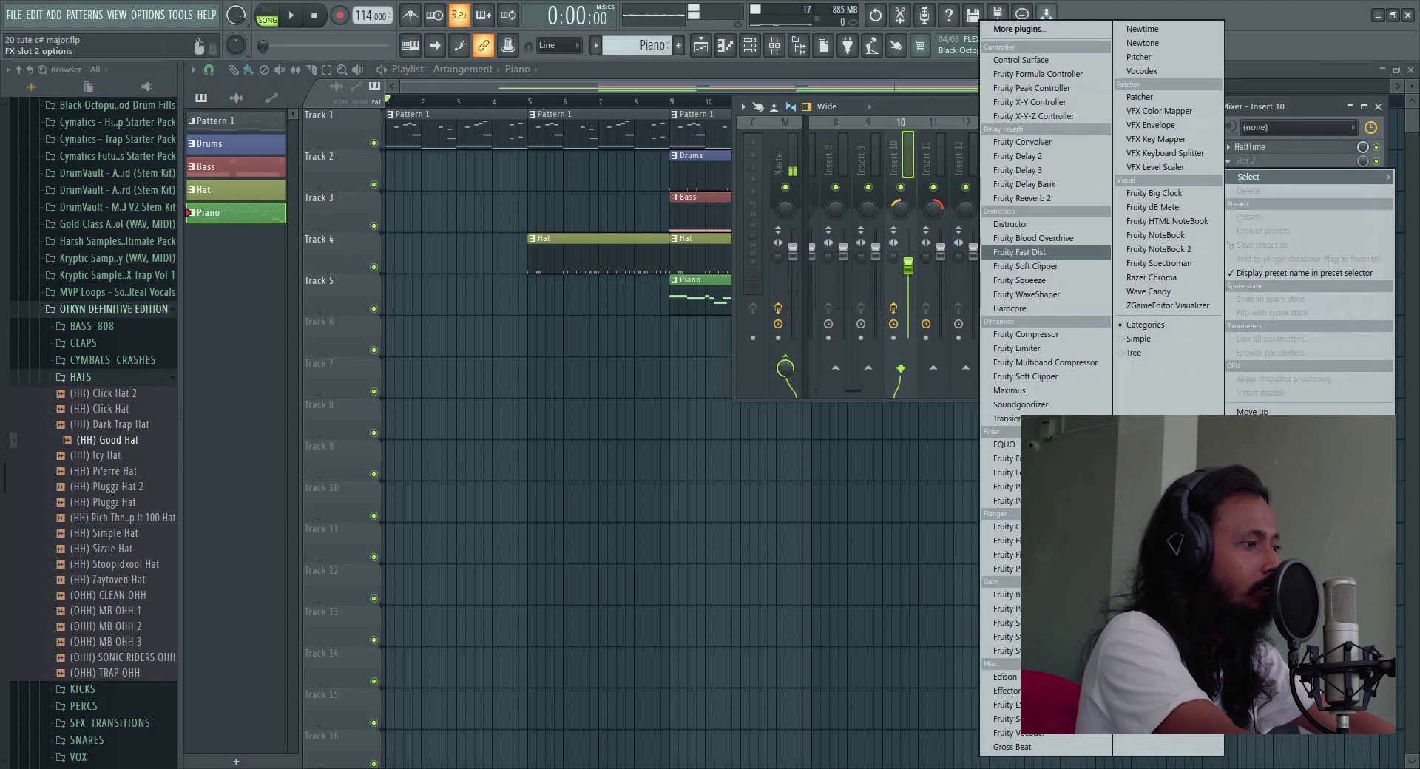
left_click(1040, 749)
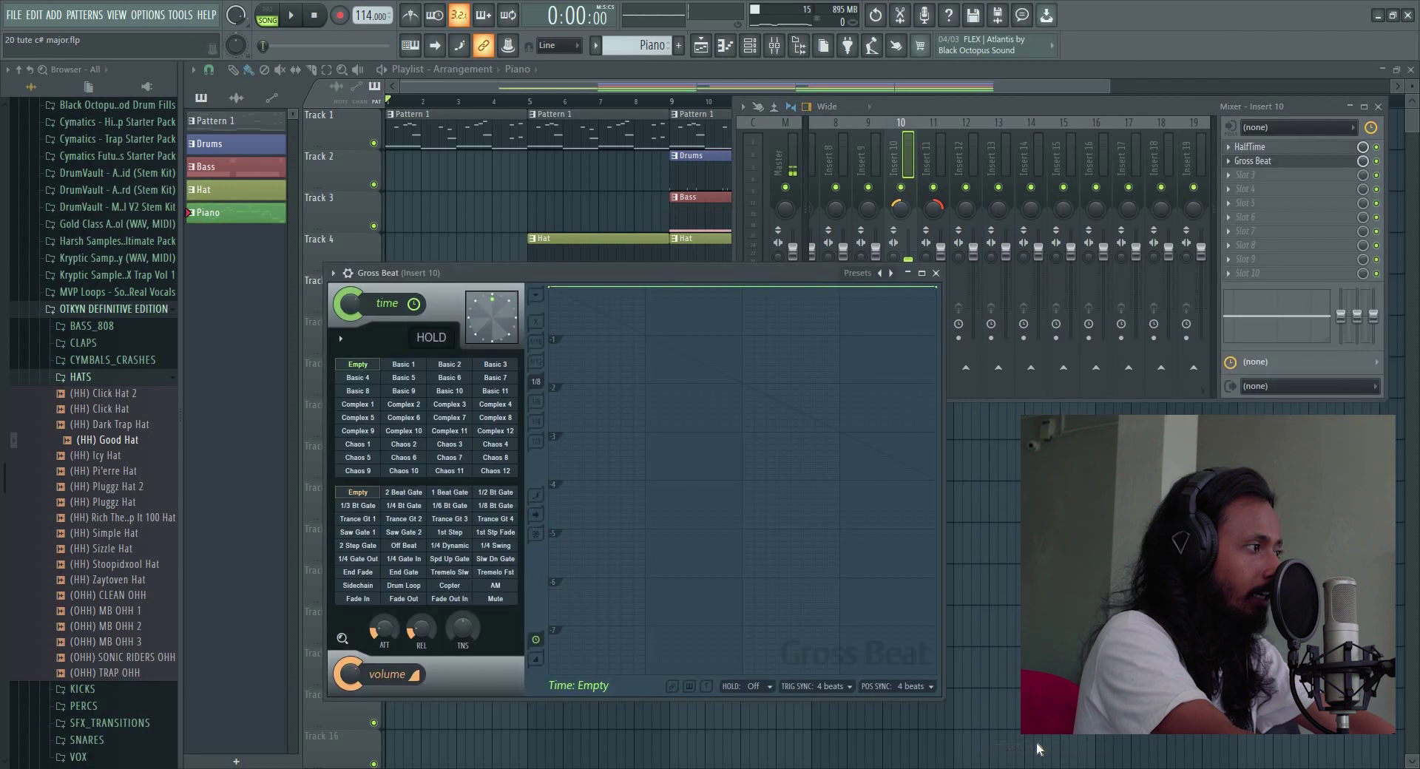
left_click(891, 273)
left_click(891, 274)
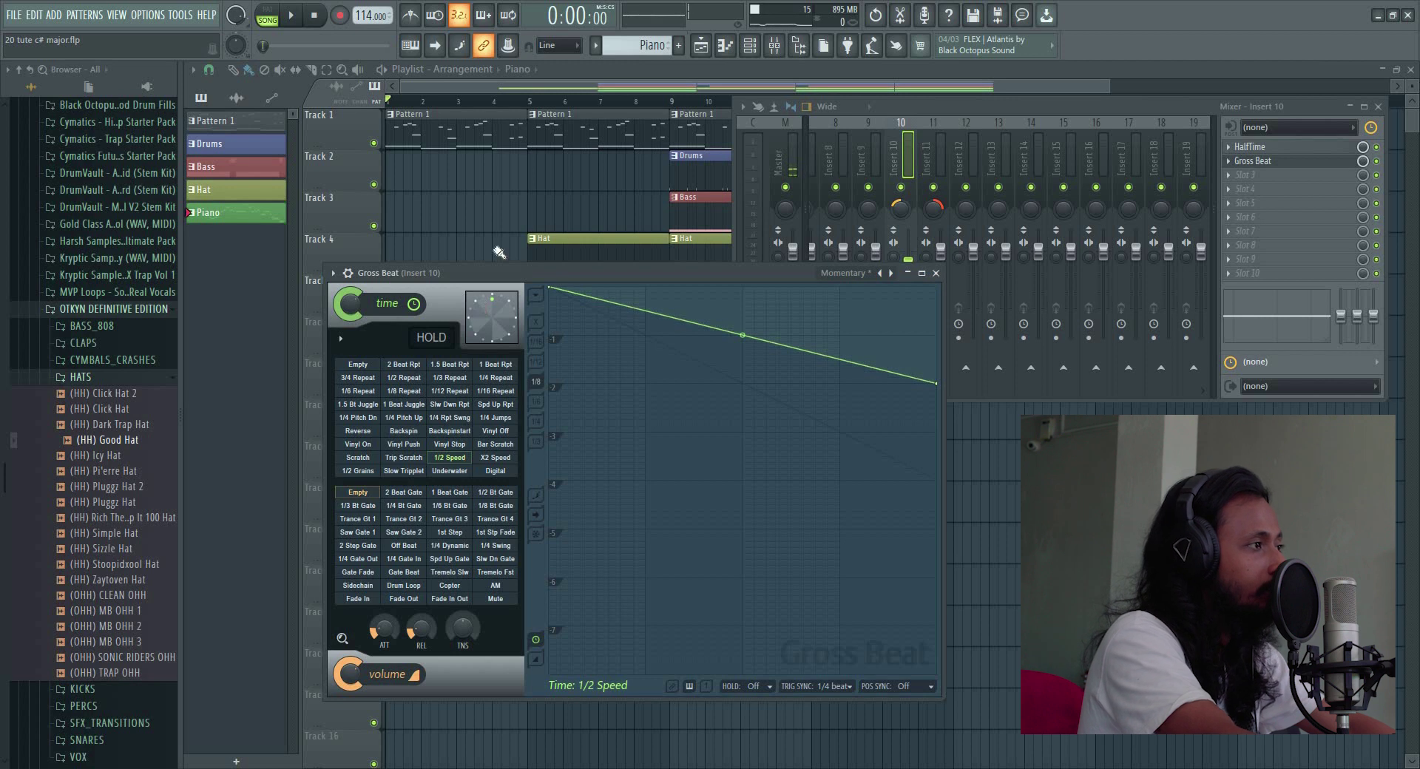
Disable Gross Beat on Insert 10 and play the arrangement to check the melody
left_click(1380, 157)
key("space")
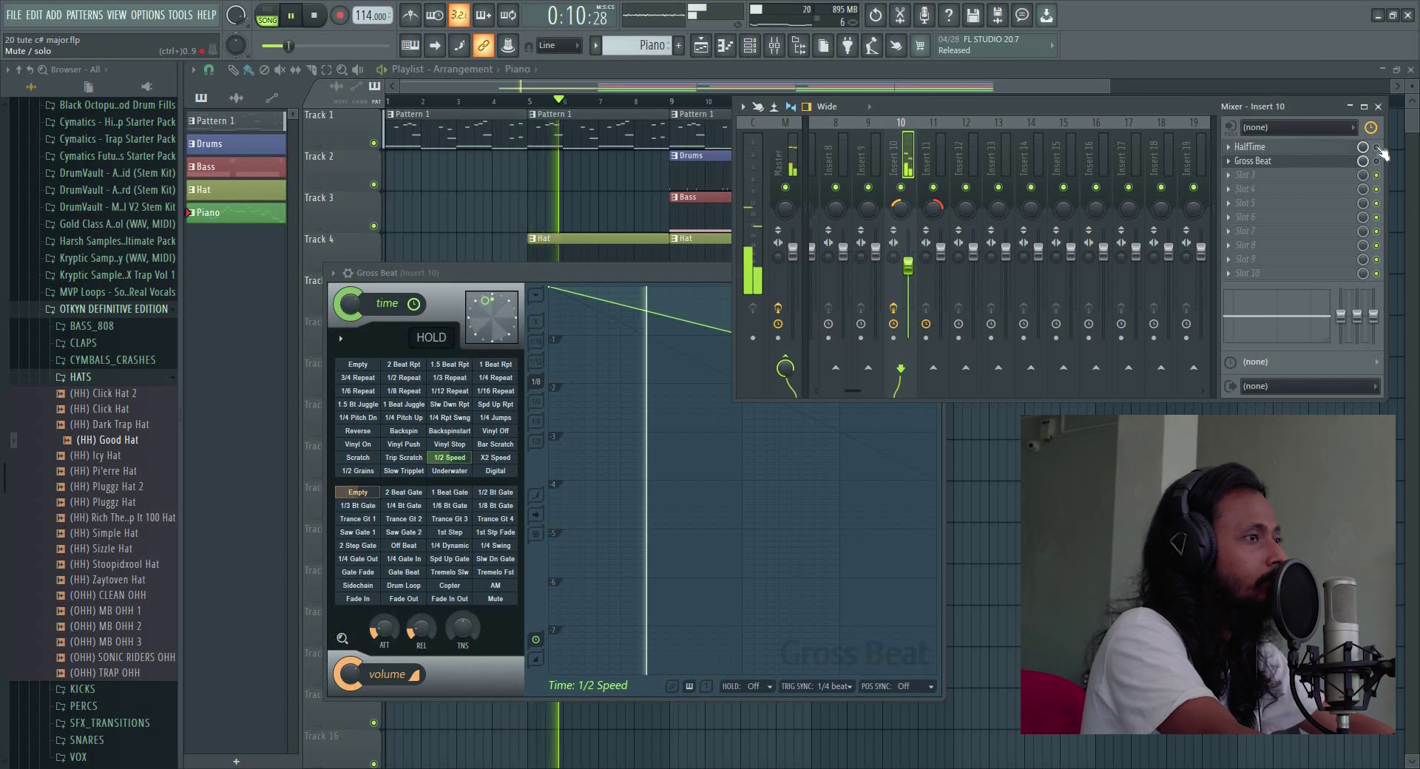
key("F12")
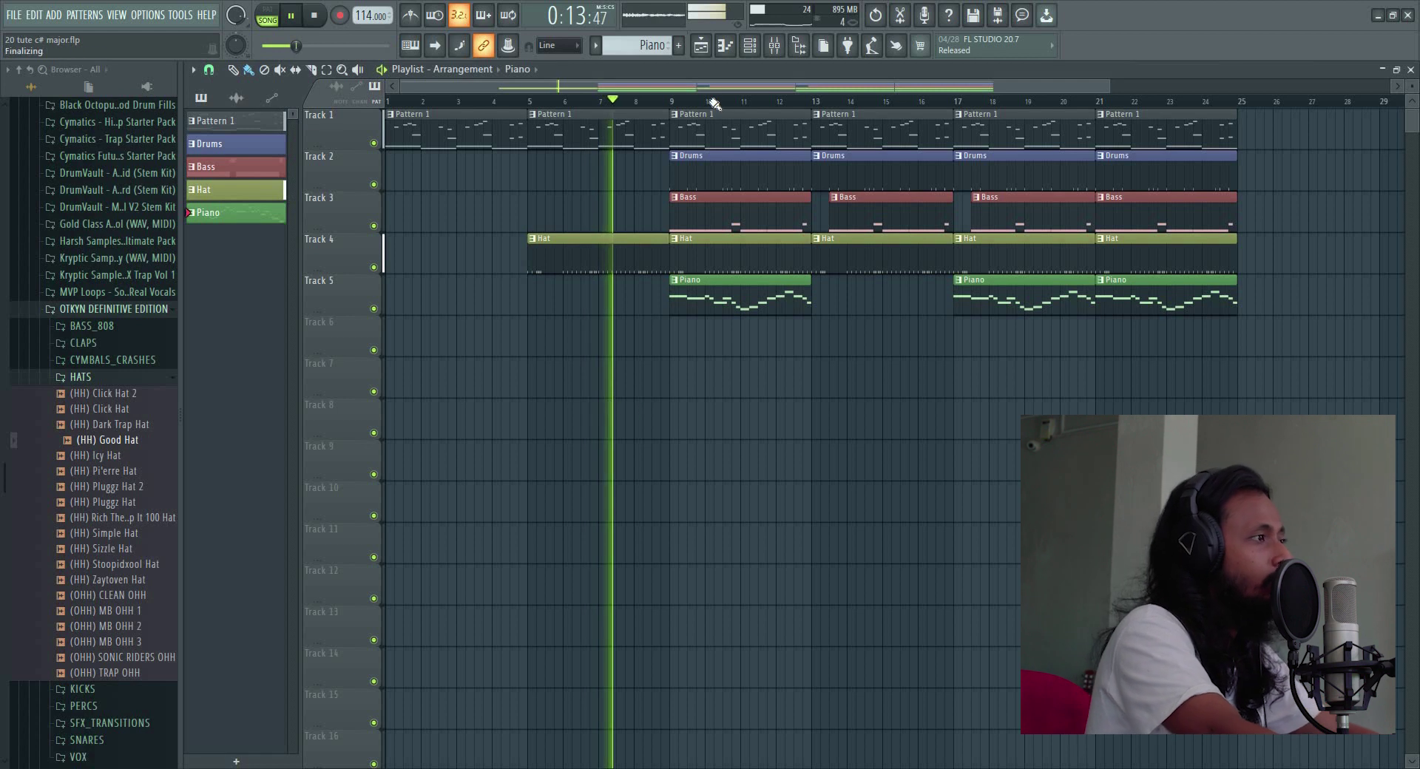
Add a short Drums lead-in from the middle of bar 8 to bar 9, and trim the Pattern 1 and Hat clips to end where it starts
left_click_drag(740, 168, 669, 164)
left_click(626, 101)
scroll(628, 110, "up", 2)
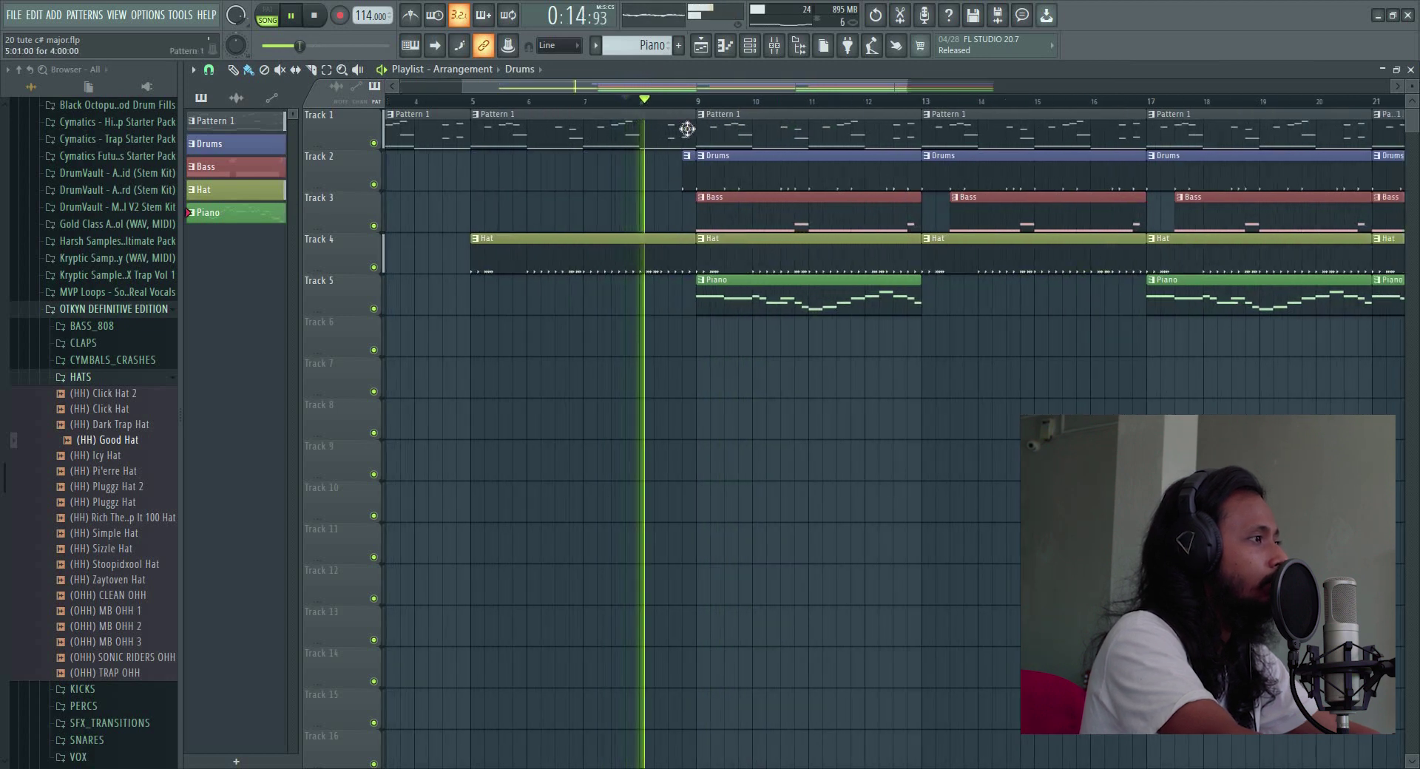
left_click_drag(683, 171, 668, 169)
left_click_drag(694, 116, 668, 122)
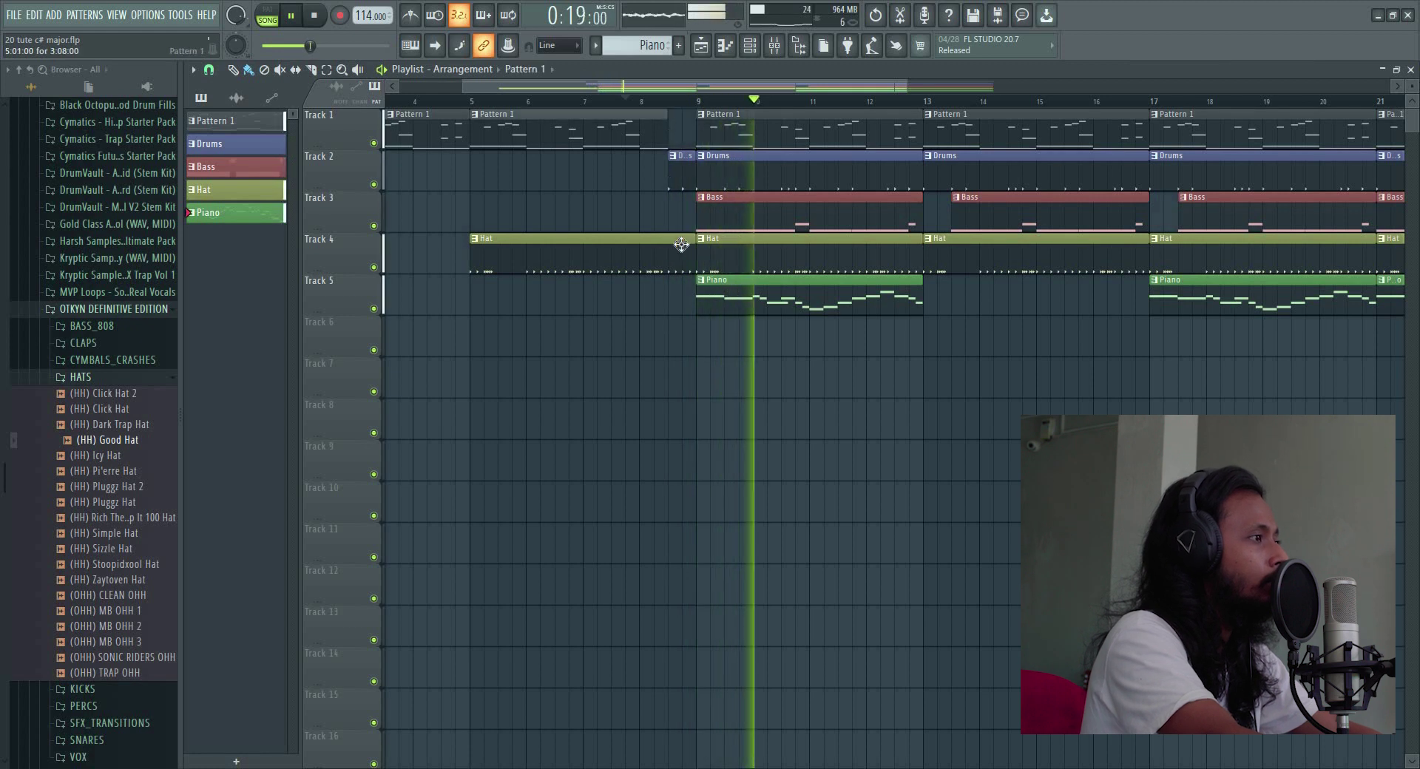
left_click_drag(693, 242, 668, 242)
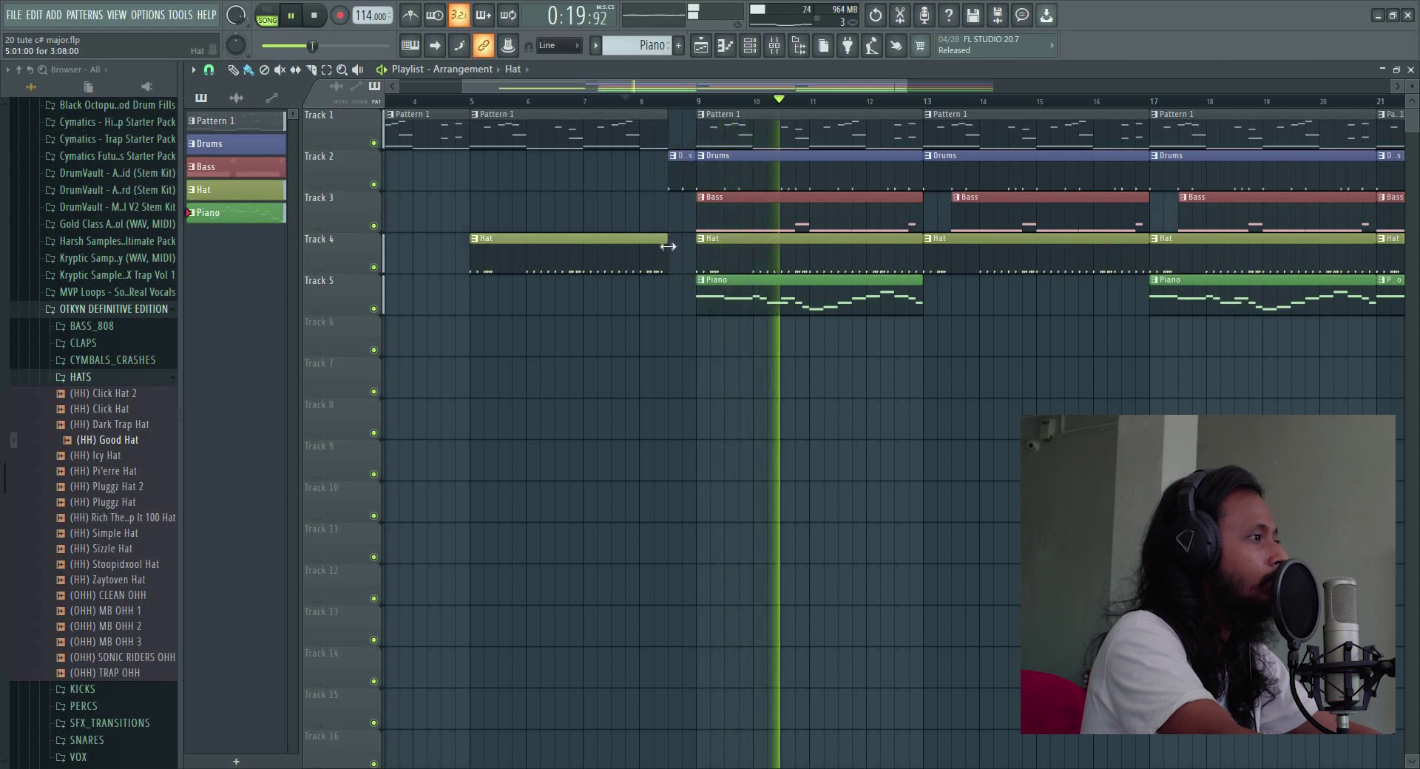
Save the project and set the playlist's time selection to loop the arrangement from bar 1 through bar 24
left_click(603, 103)
key("ctrl+s")
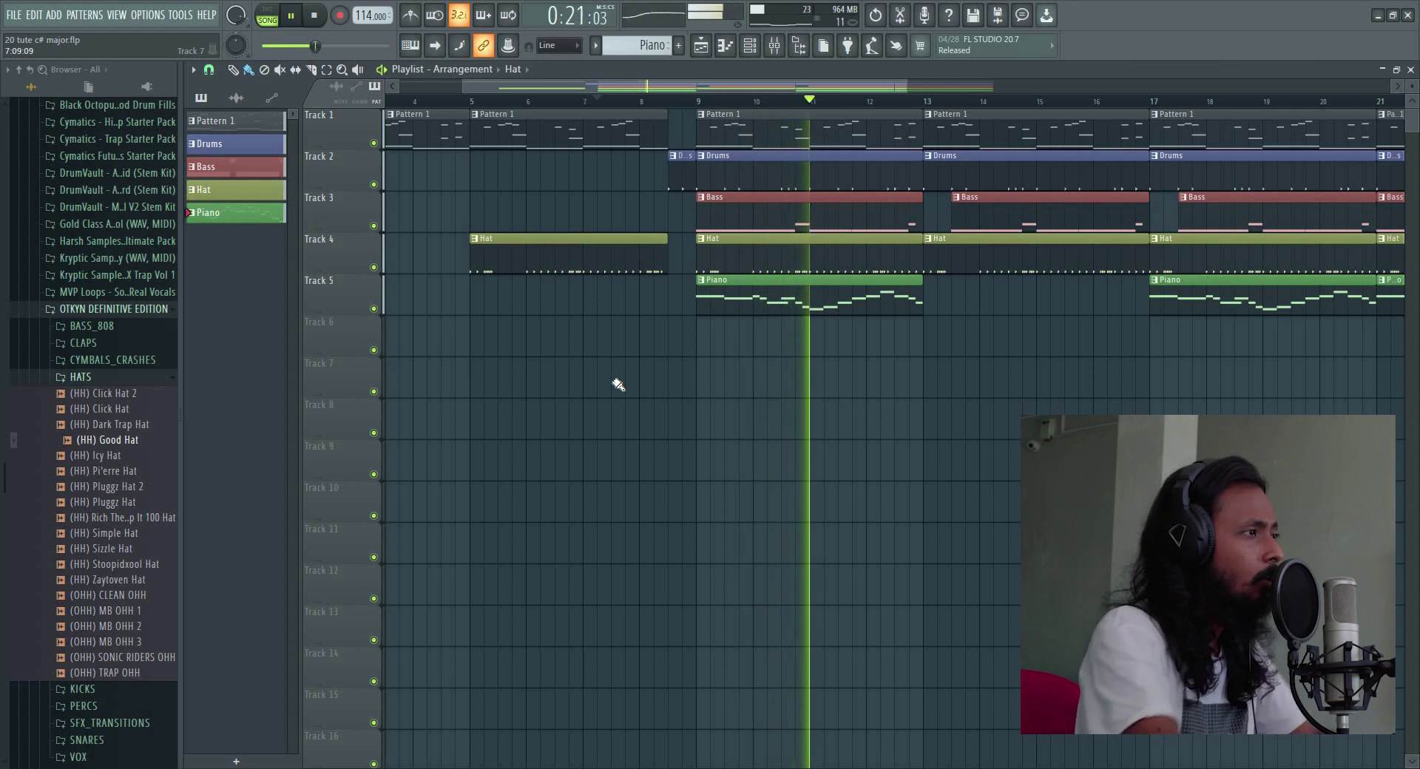
scroll(730, 307, "down", 4)
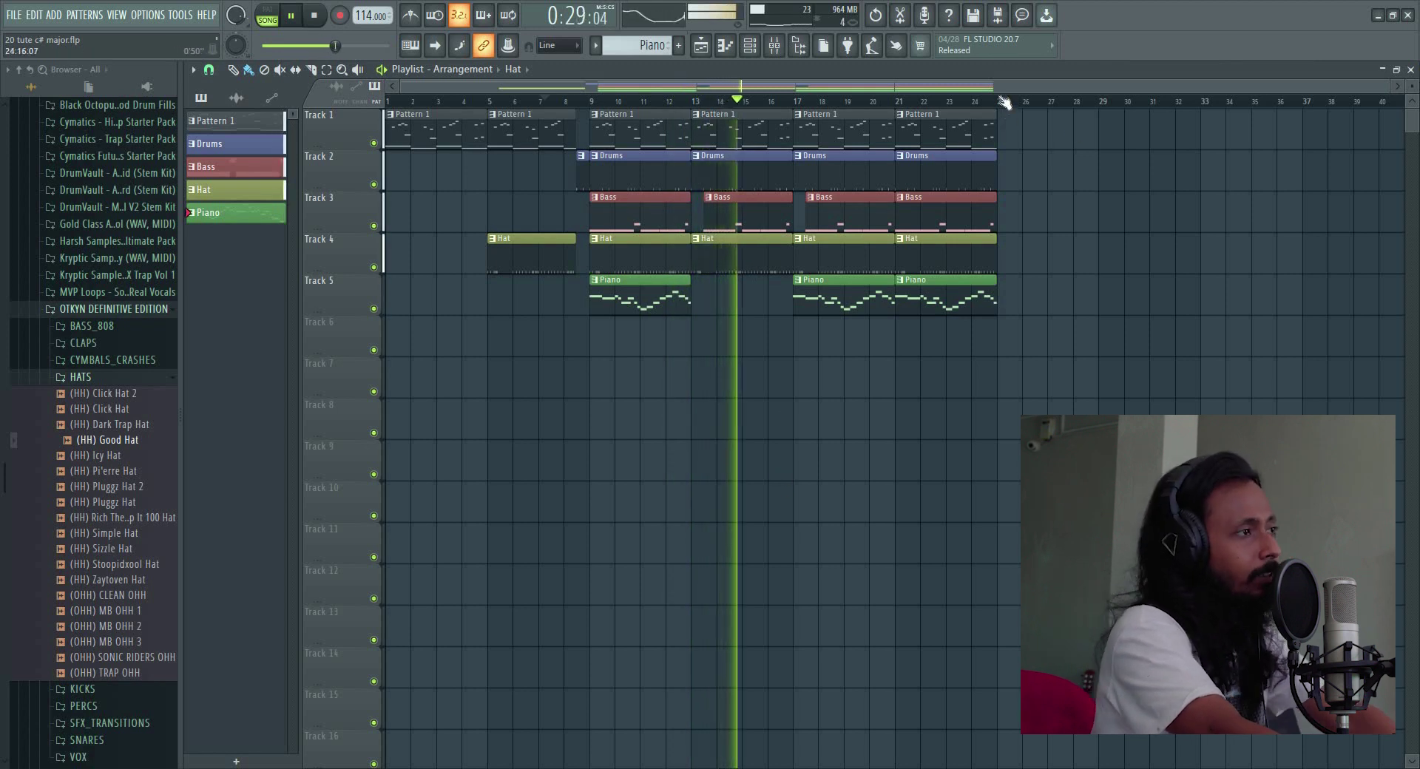
left_click_drag(998, 102, 386, 101)
Duplicate the clips of bars 9 to 24 on all five tracks and place the copies from bar 25
left_click(768, 527, "ctrl")
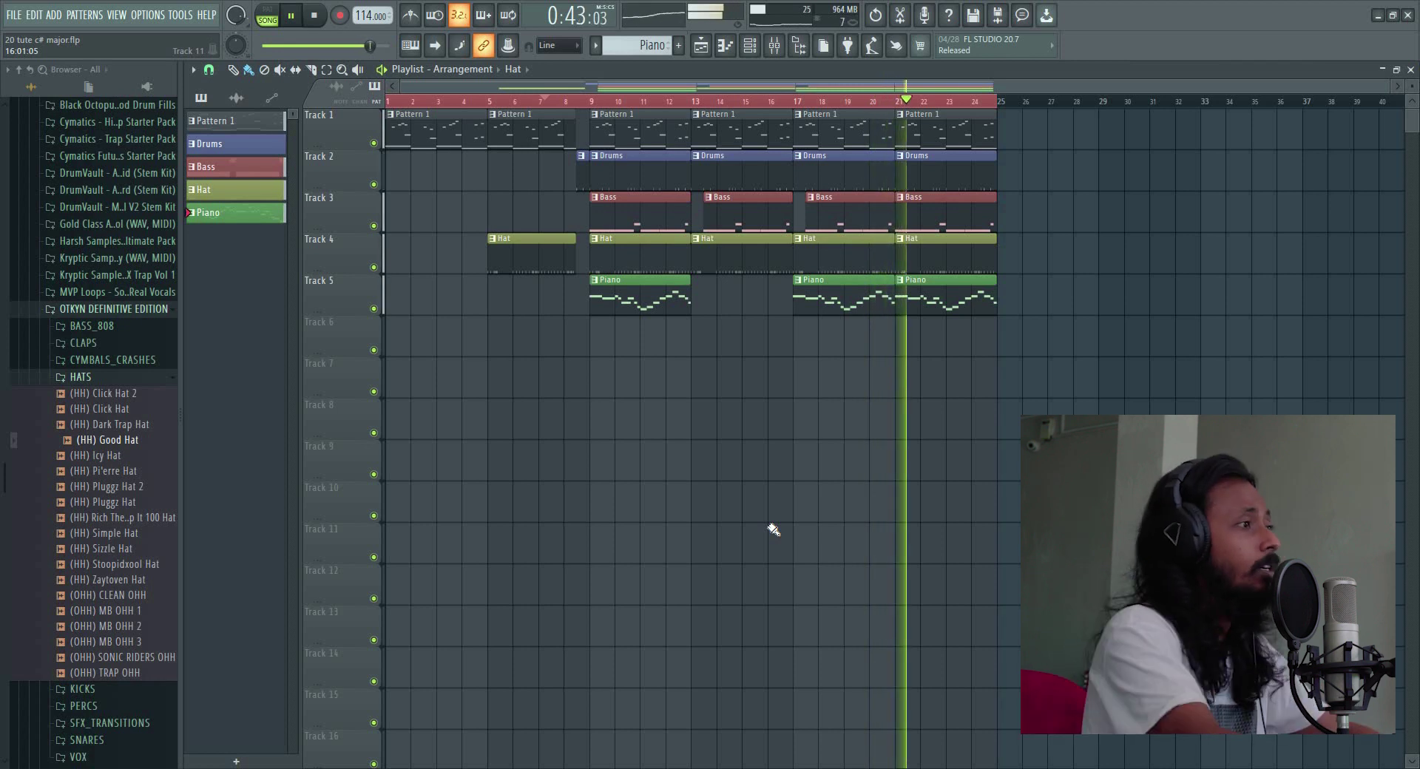
left_click_drag(1116, 521, 637, 134)
key("ctrl+b")
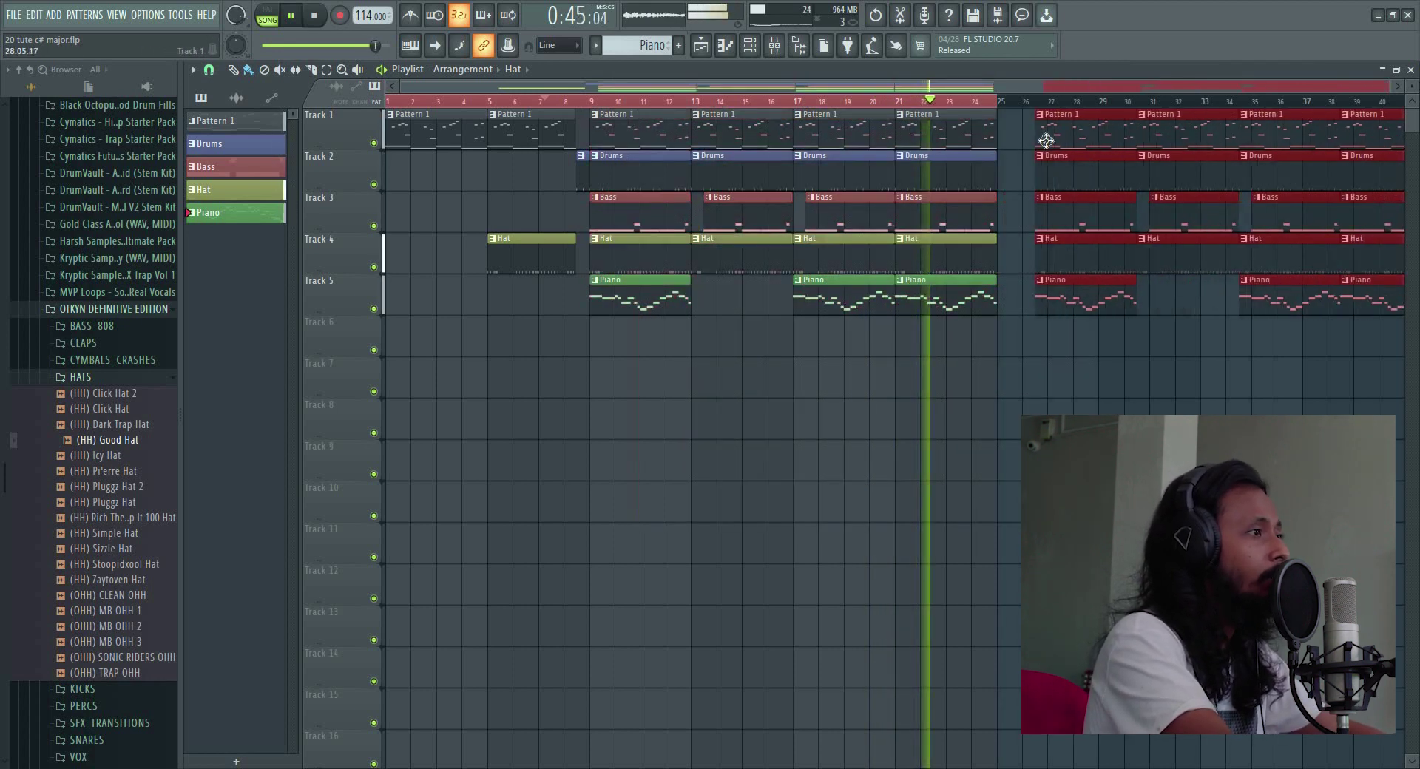
scroll(1005, 122, "down", 3, "ctrl")
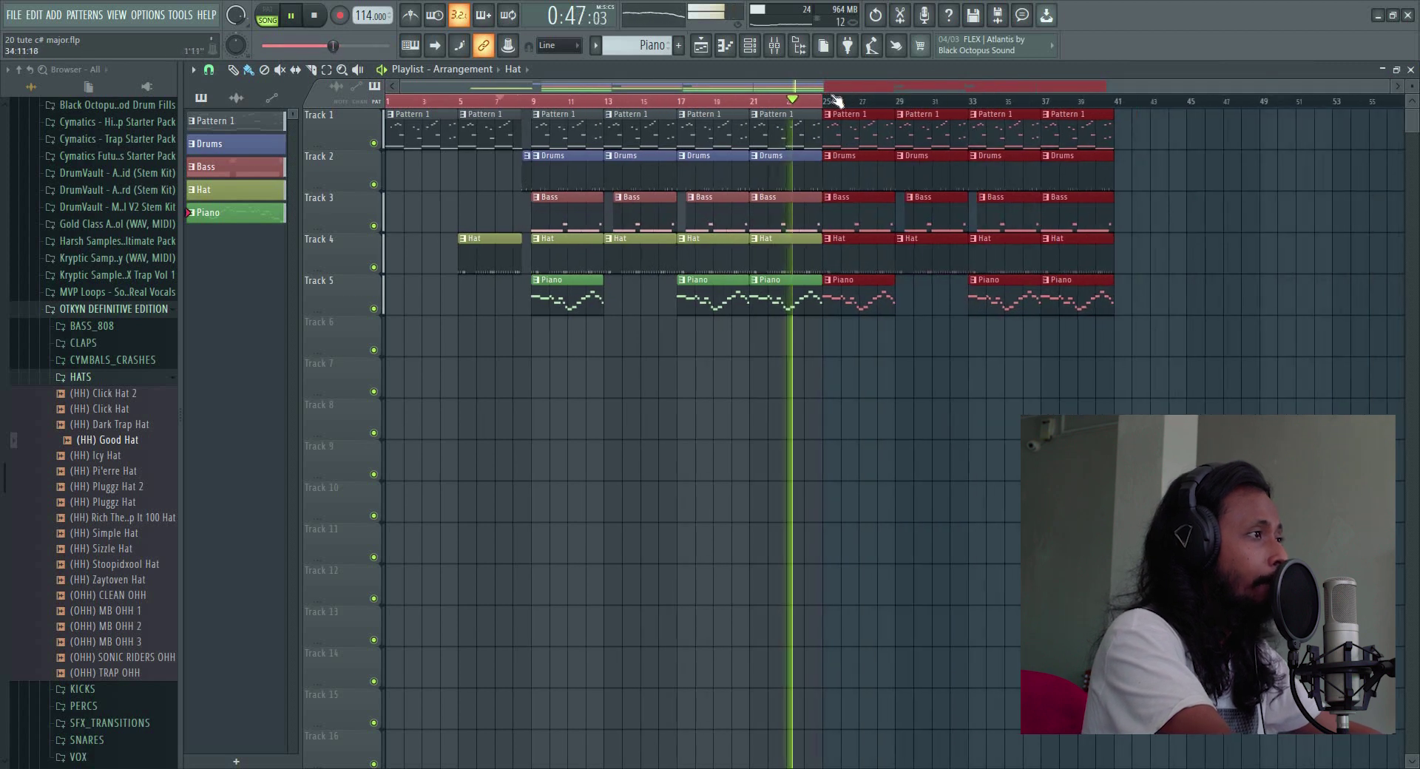
Extend the time selection over the whole arrangement from bar 1 through bar 40, deselect the clips and stop playback
key("ctrl+a")
left_click(1172, 195)
key("space")
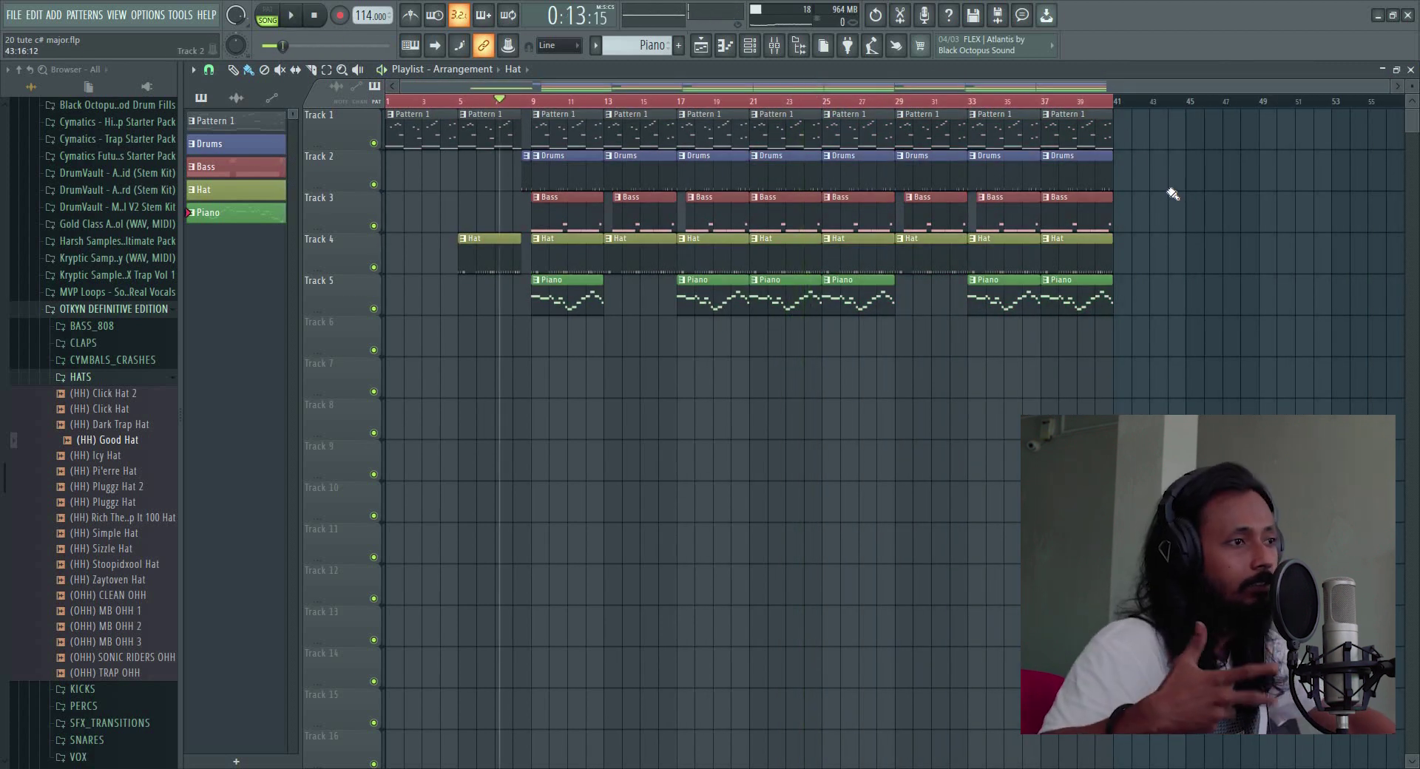